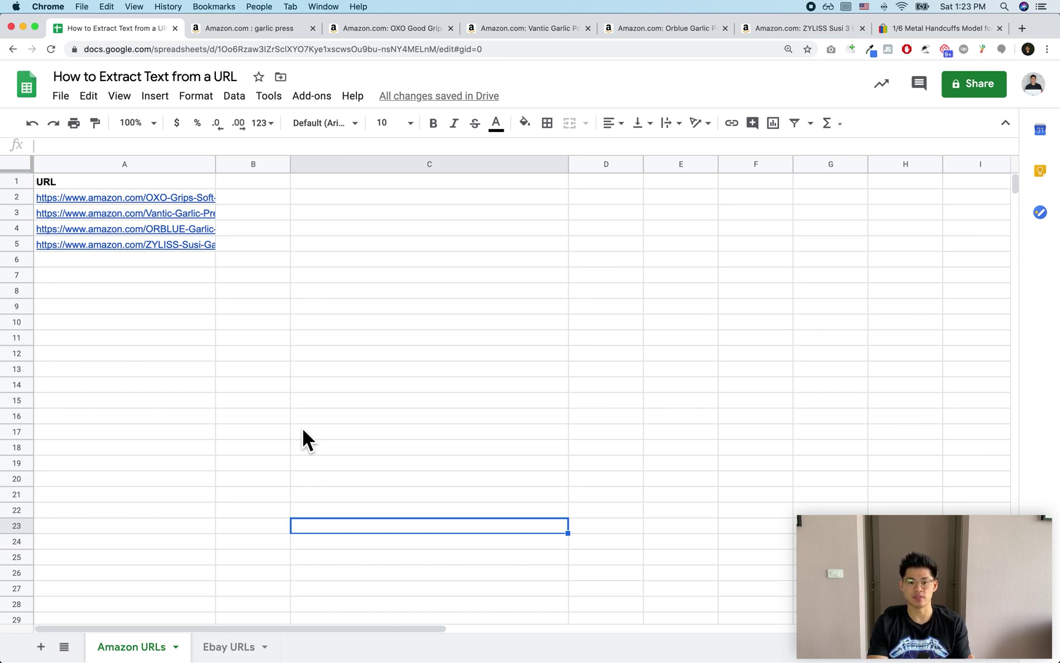
Compare the OXO Good Grips and Orblue Garlic Press pages, highlighting ASIN B00HEZ888K in the URL.
left_click(147, 375)
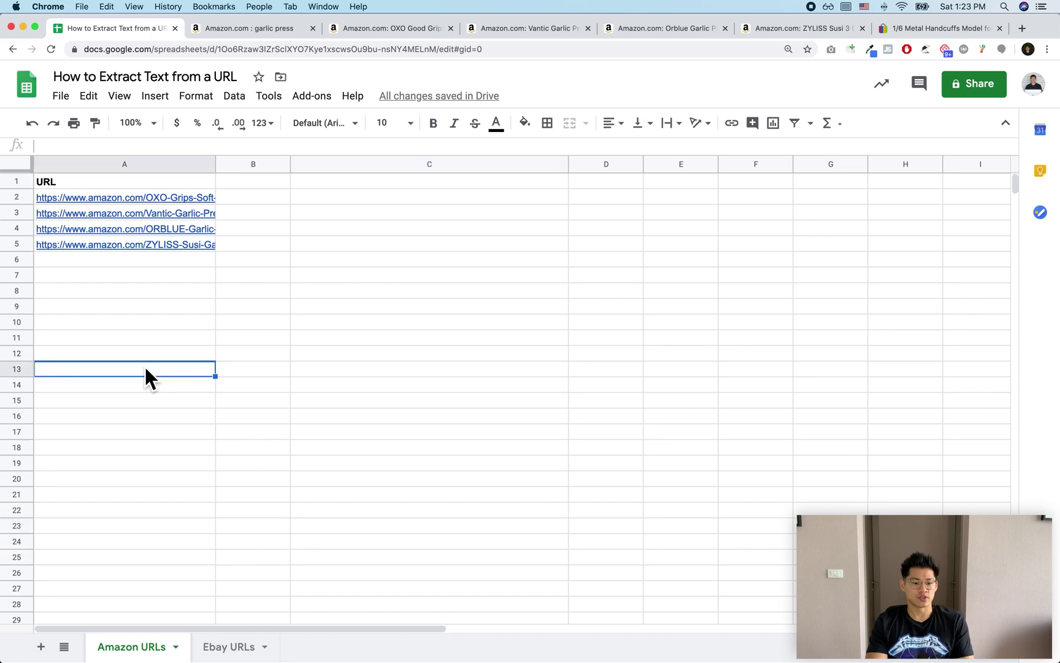
left_click(297, 36)
left_click(409, 36)
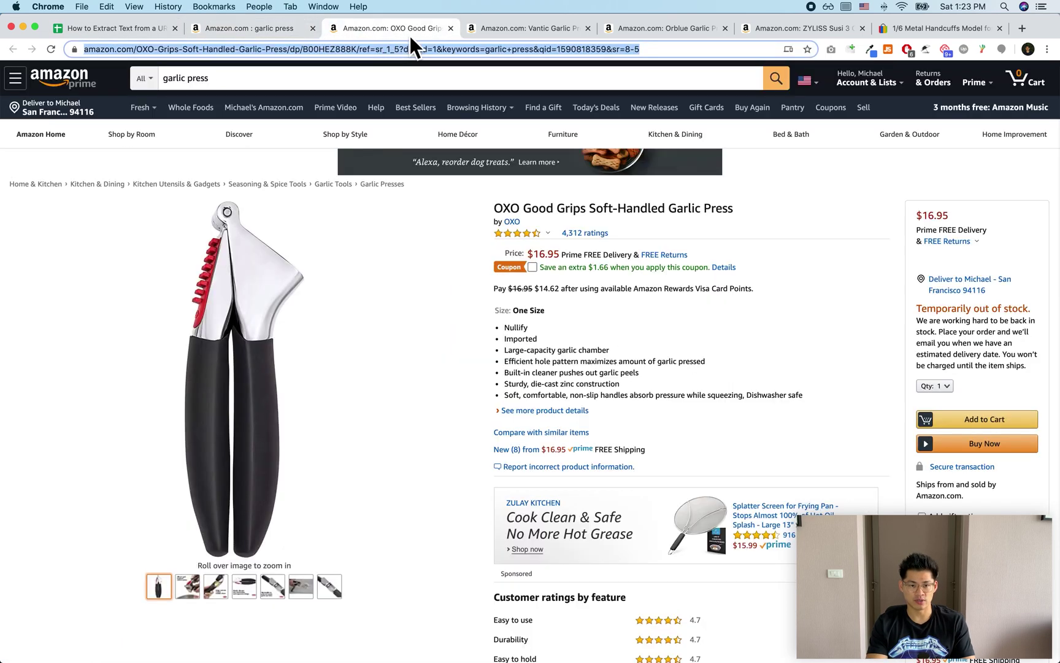
left_click(494, 30)
left_click(655, 30)
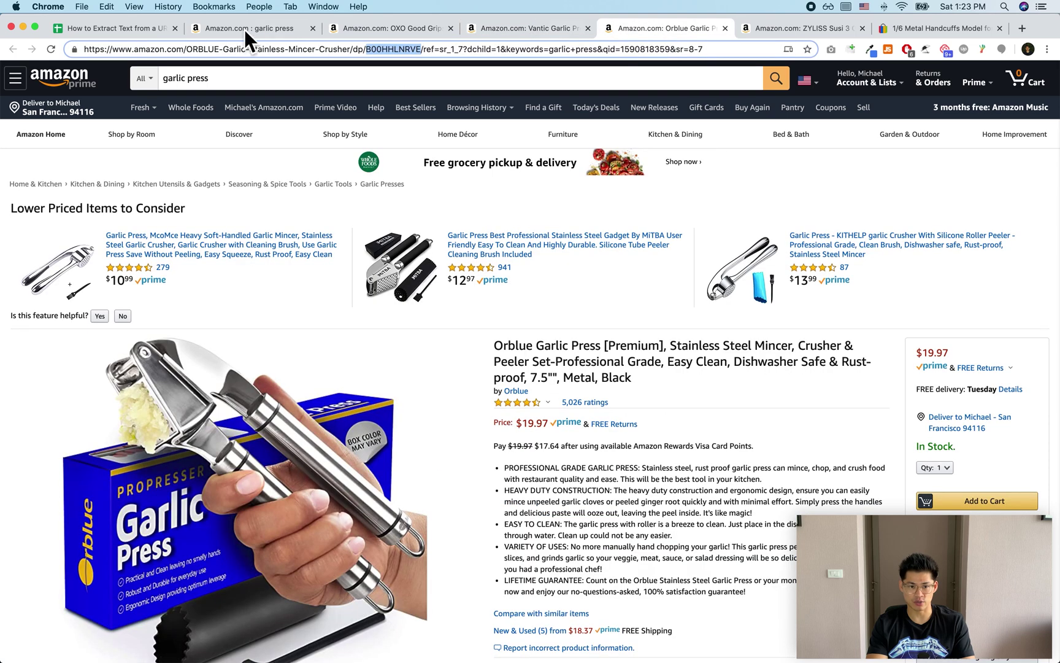
left_click(138, 30)
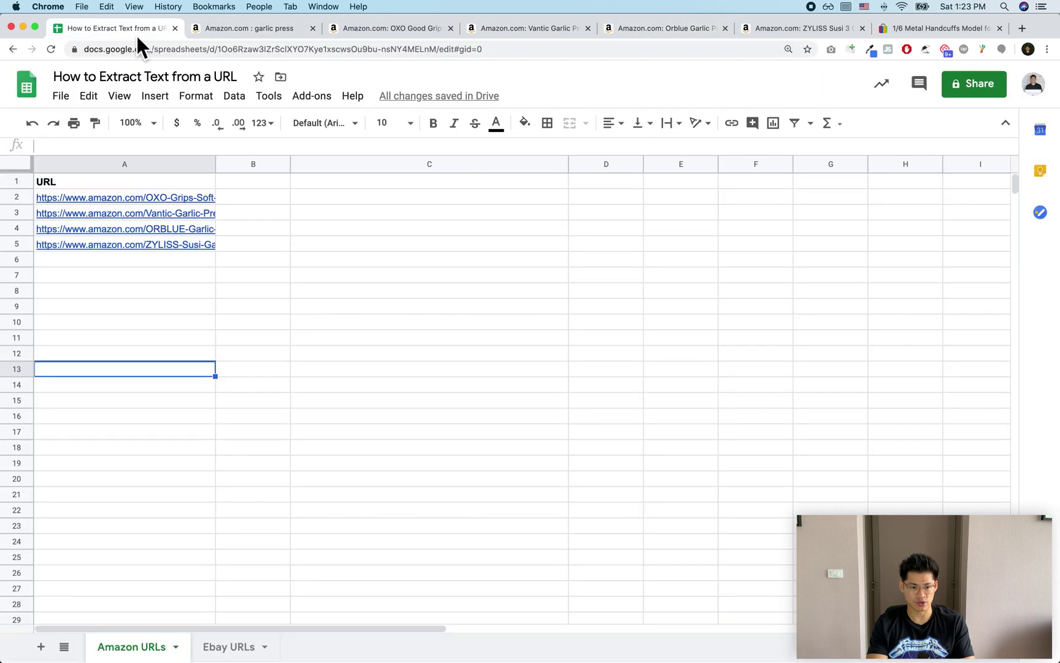
left_click(356, 31)
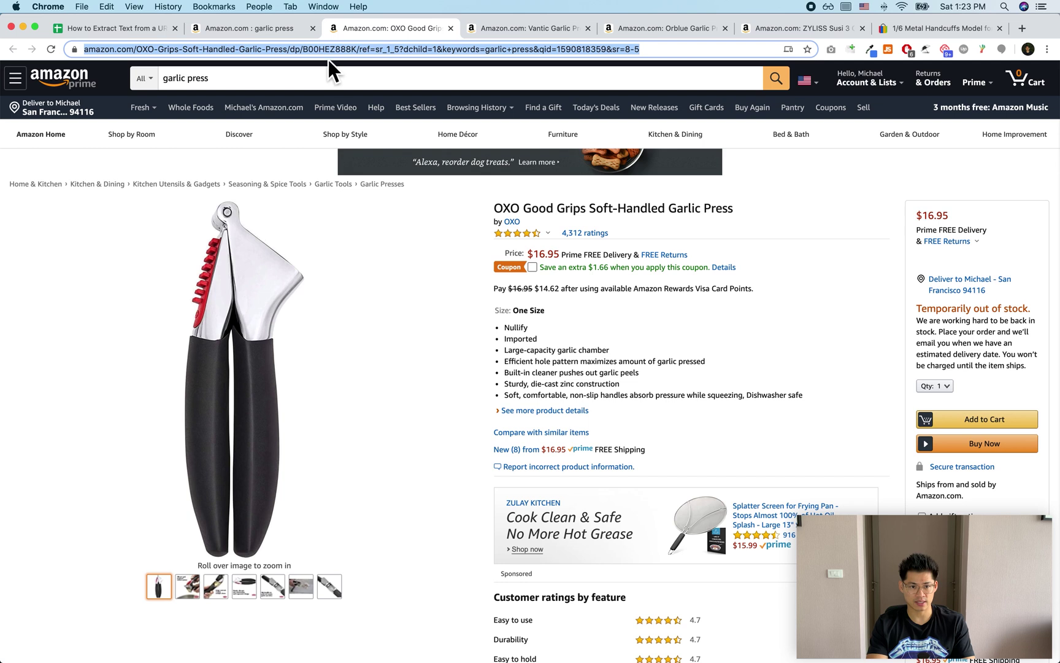
left_click(313, 58)
left_click_drag(356, 58, 410, 60)
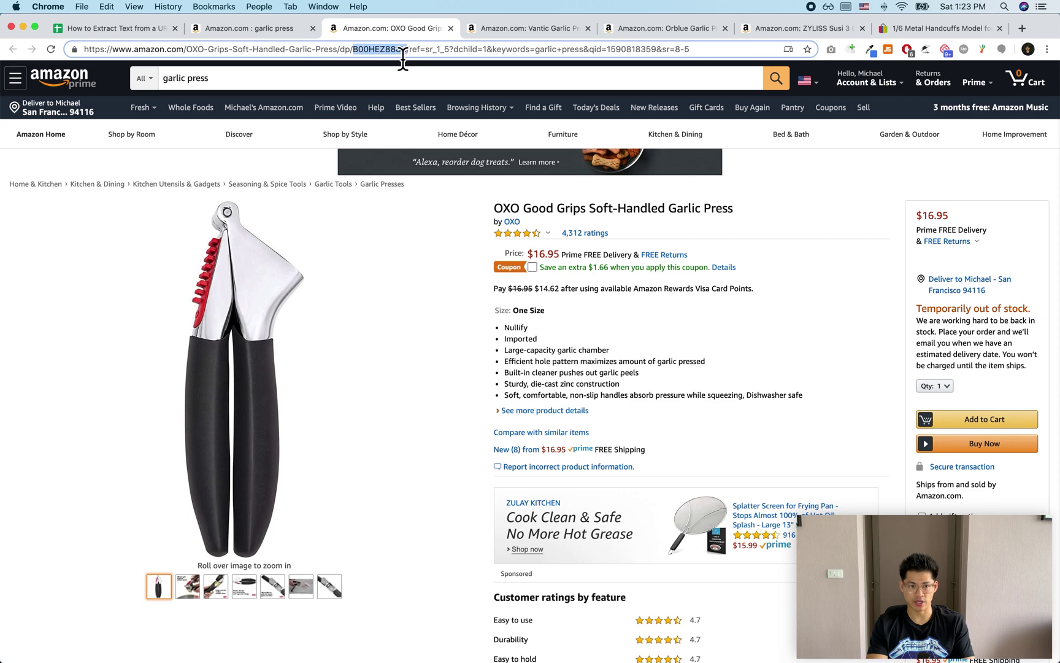
Resize column A to a moderate width, head B1 'ASIN', and begin a =SPLIT formula.
left_click(130, 27)
left_click(207, 197)
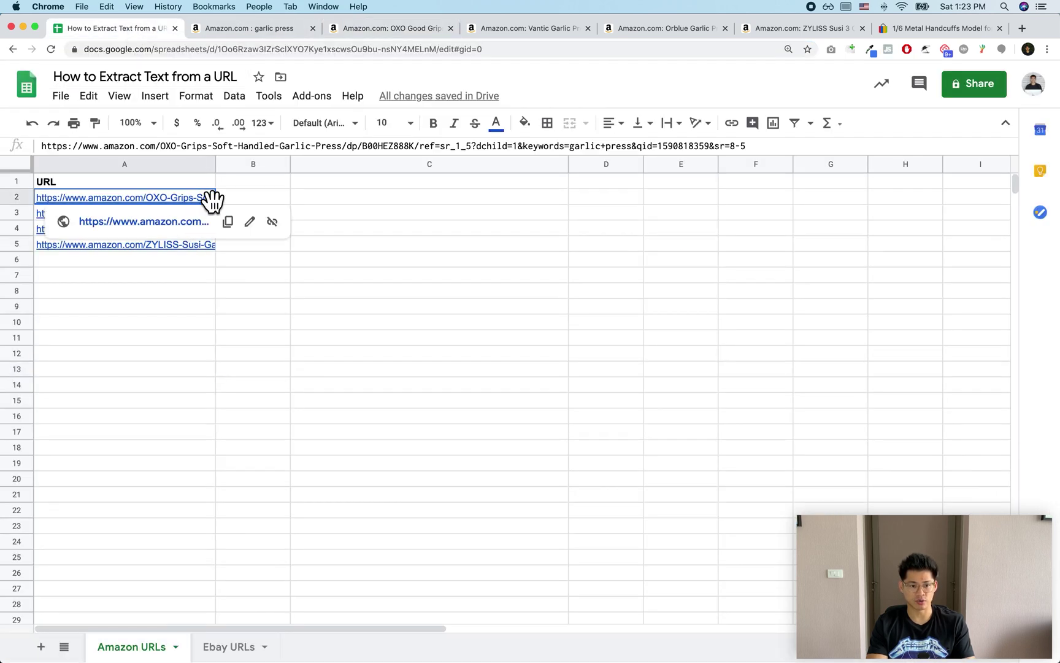
left_click_drag(215, 171, 545, 184)
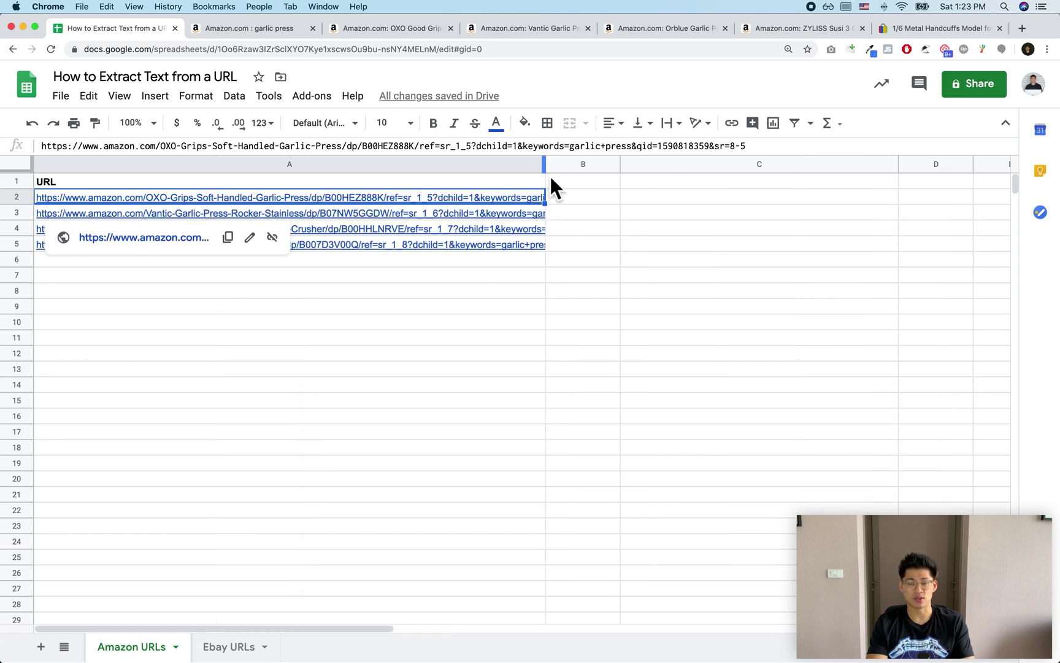
left_click_drag(545, 176, 279, 180)
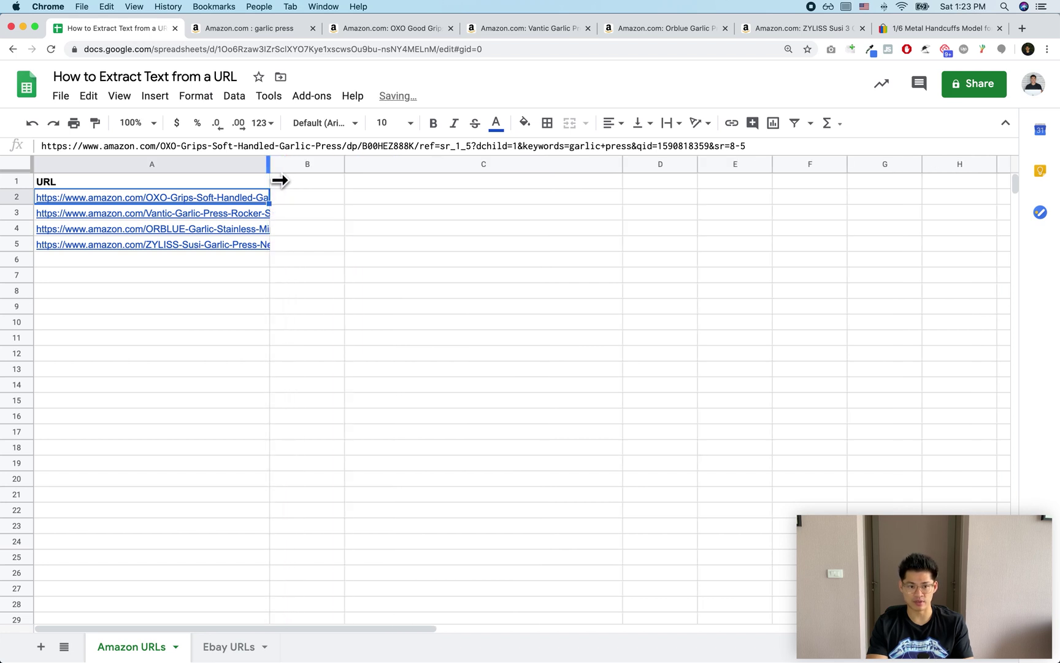
left_click(299, 188)
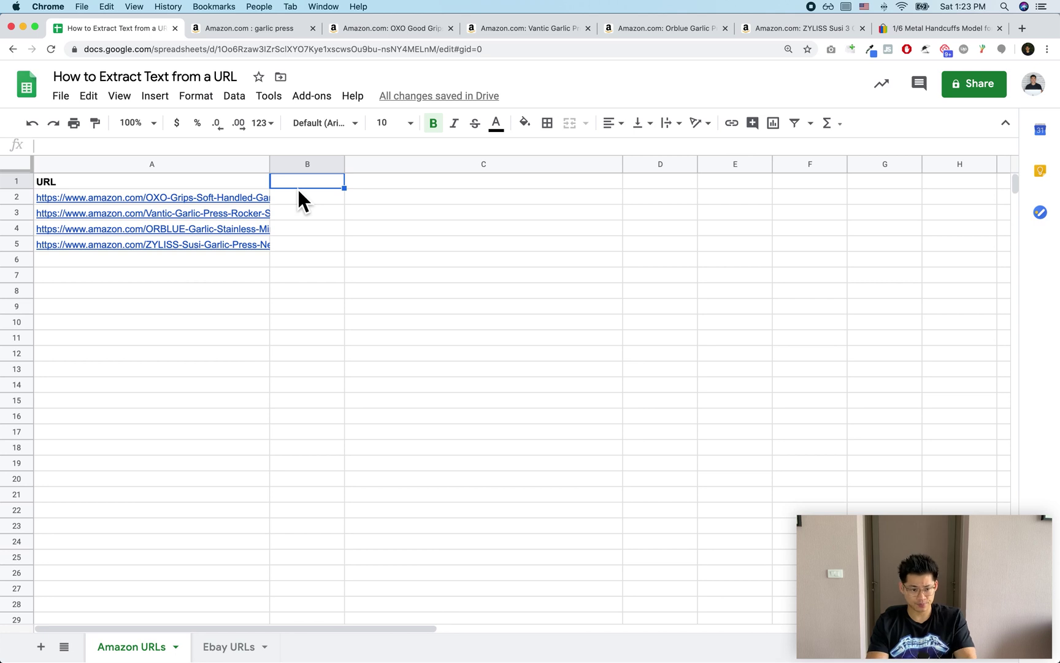
type("ASIN")
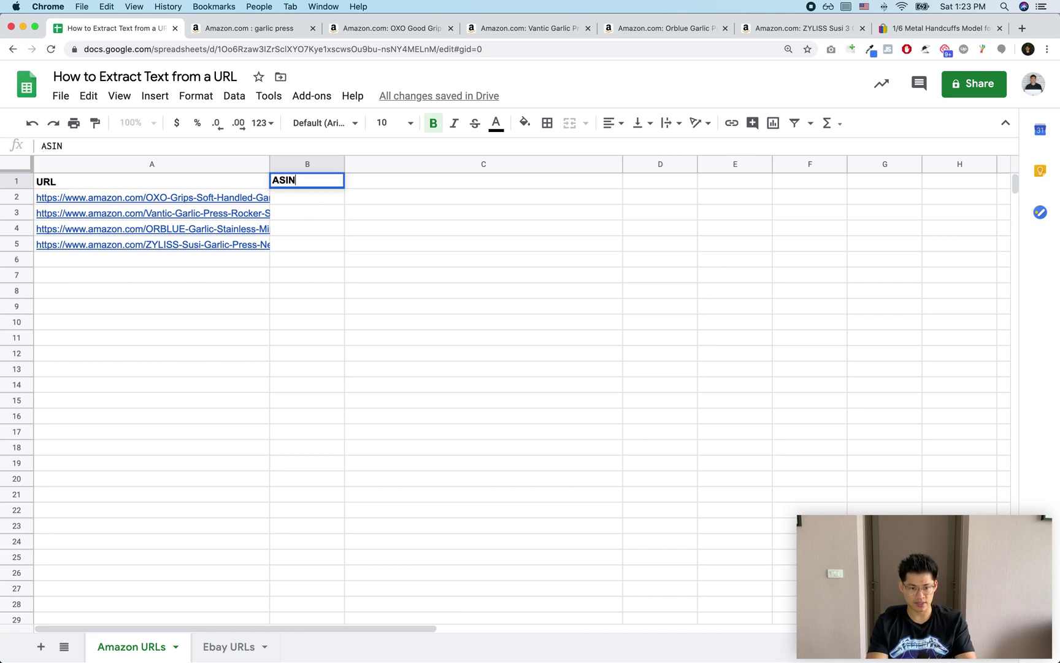
key("Return")
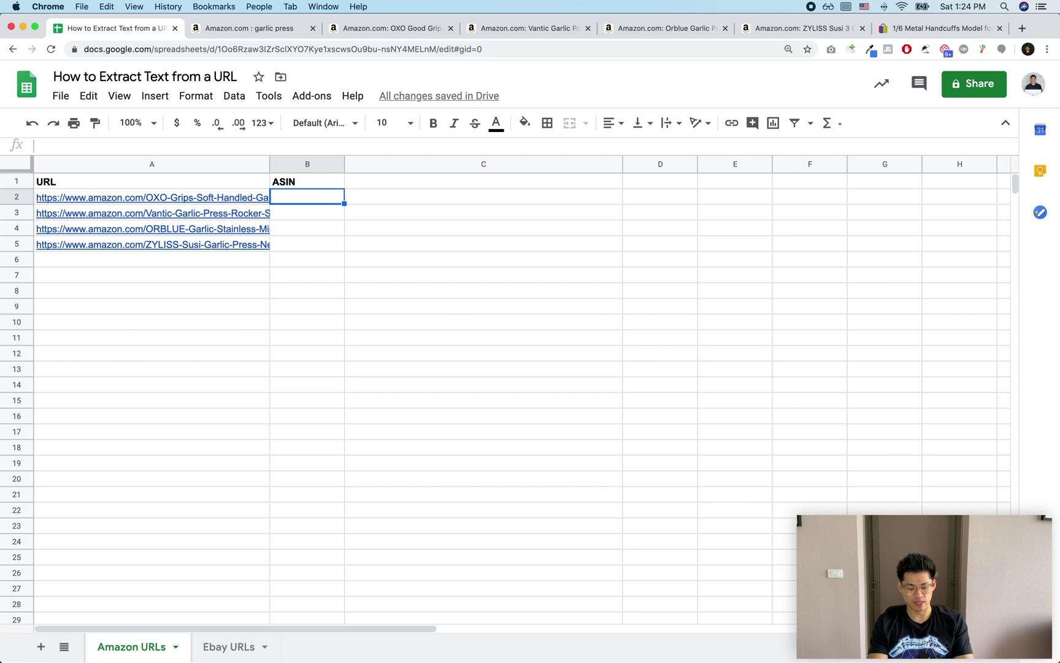
type("=")
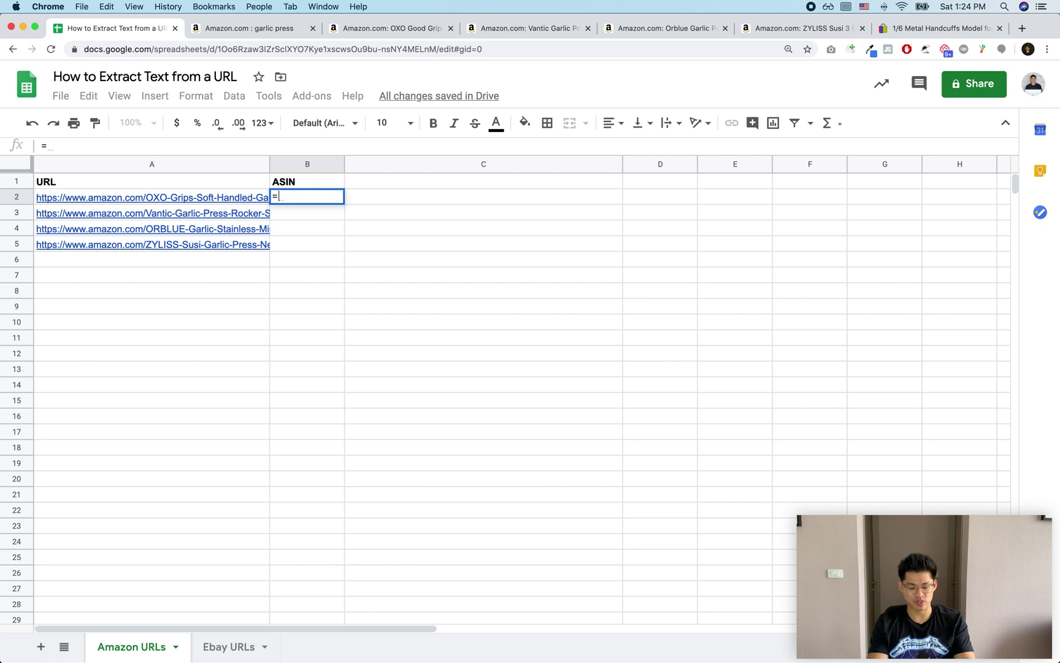
type("SPLIT")
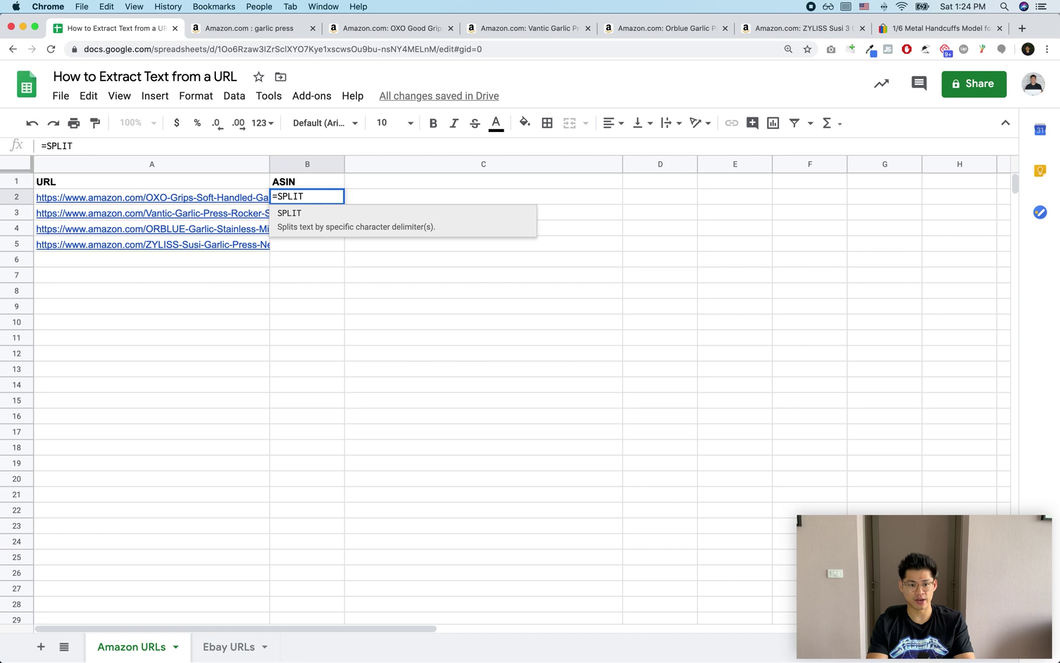
Complete =SPLIT(A2,"/") in B2 so the first URL's parts spread across B2:H2.
mouse_move(197, 201)
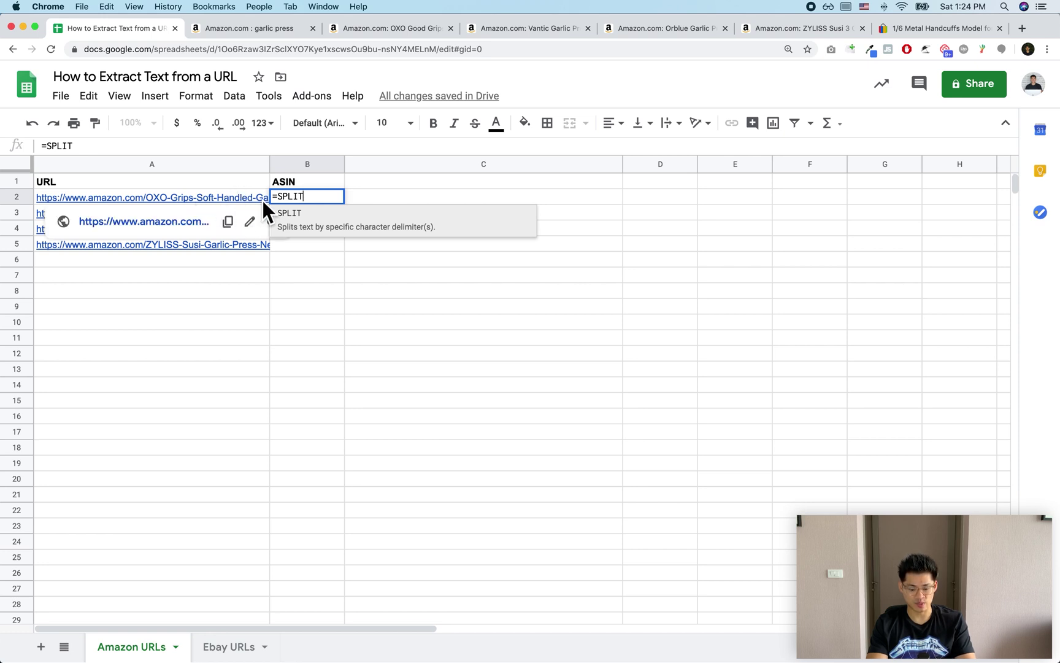
type("(")
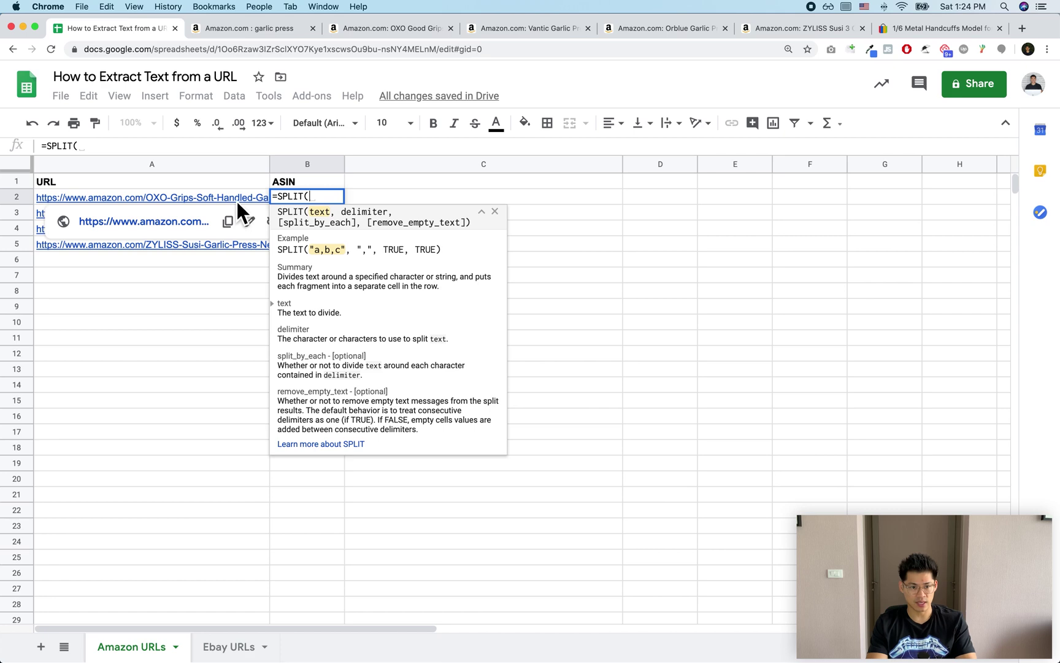
left_click(237, 201)
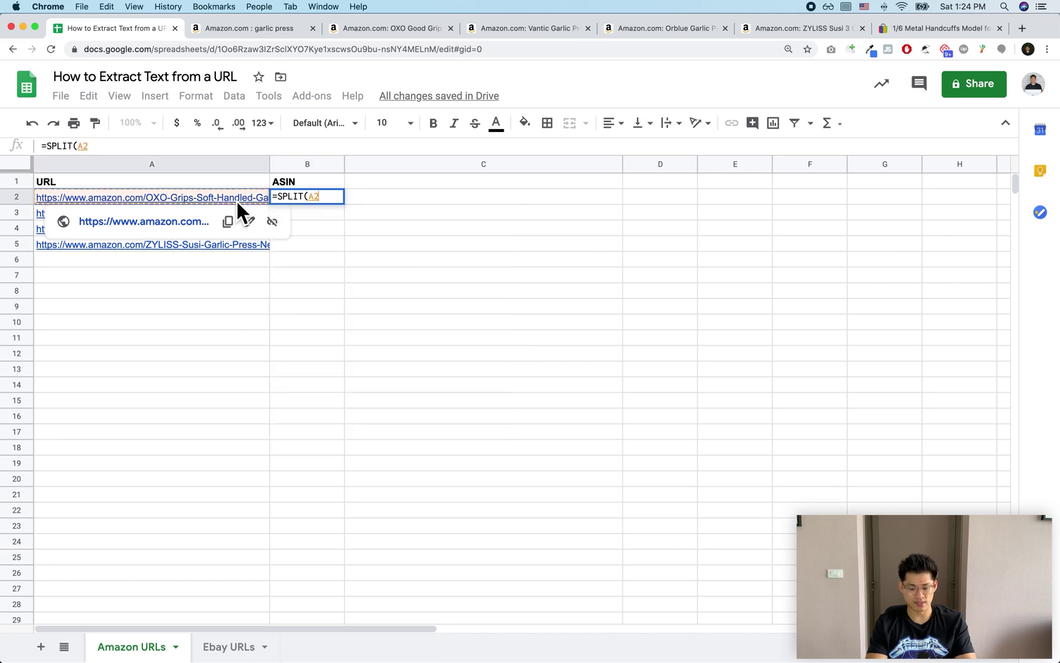
type(",")
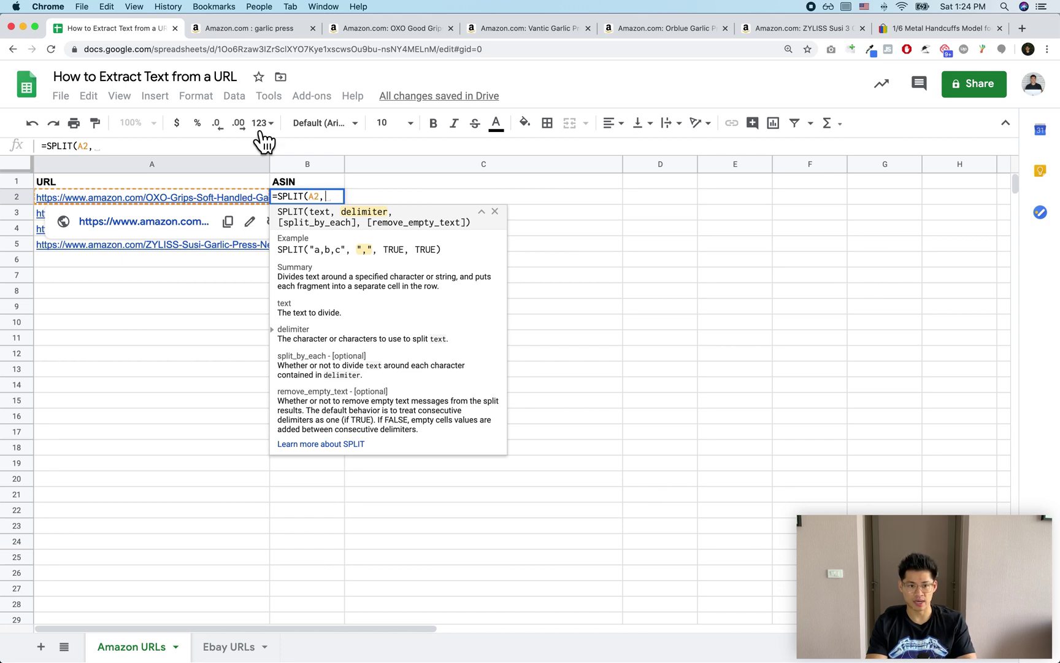
left_click(368, 28)
left_click(349, 50)
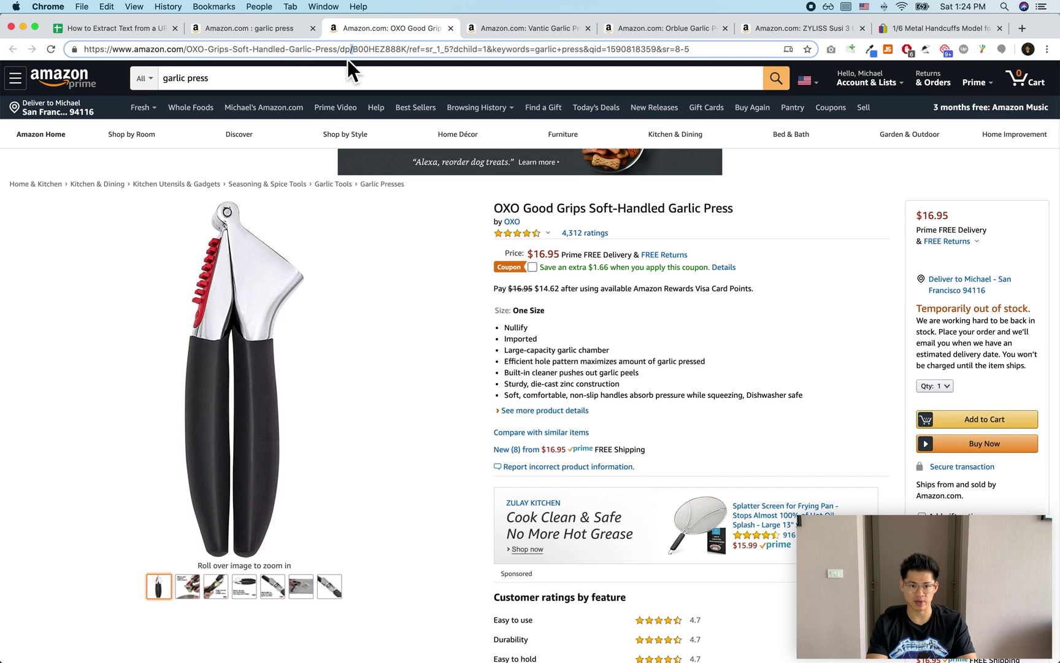
left_click(146, 32)
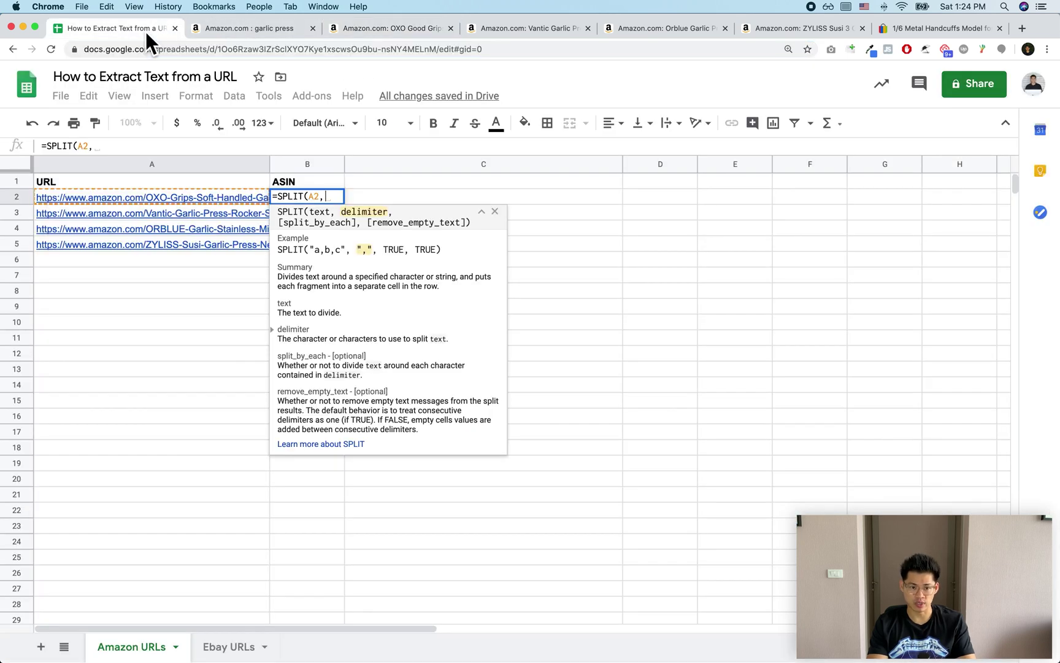
type("\"")
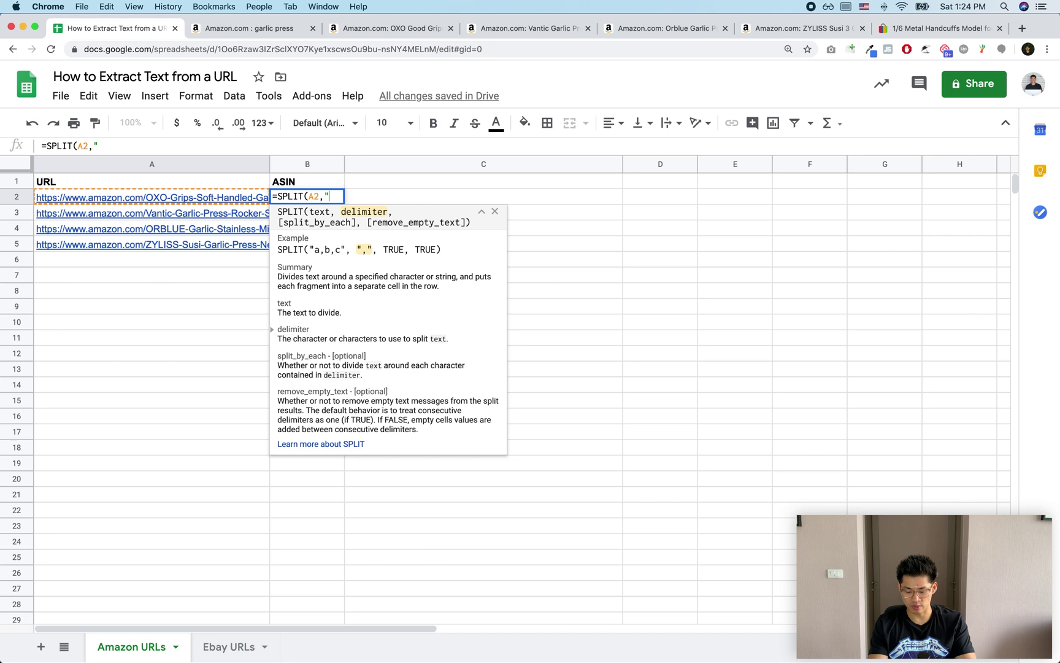
type("/\")")
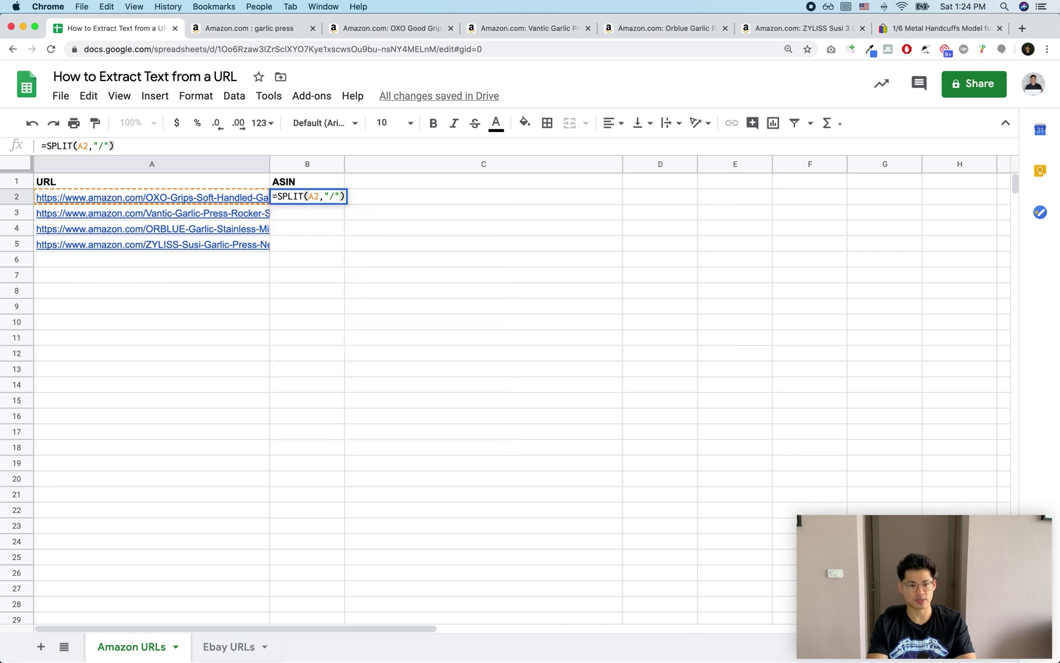
key("Return")
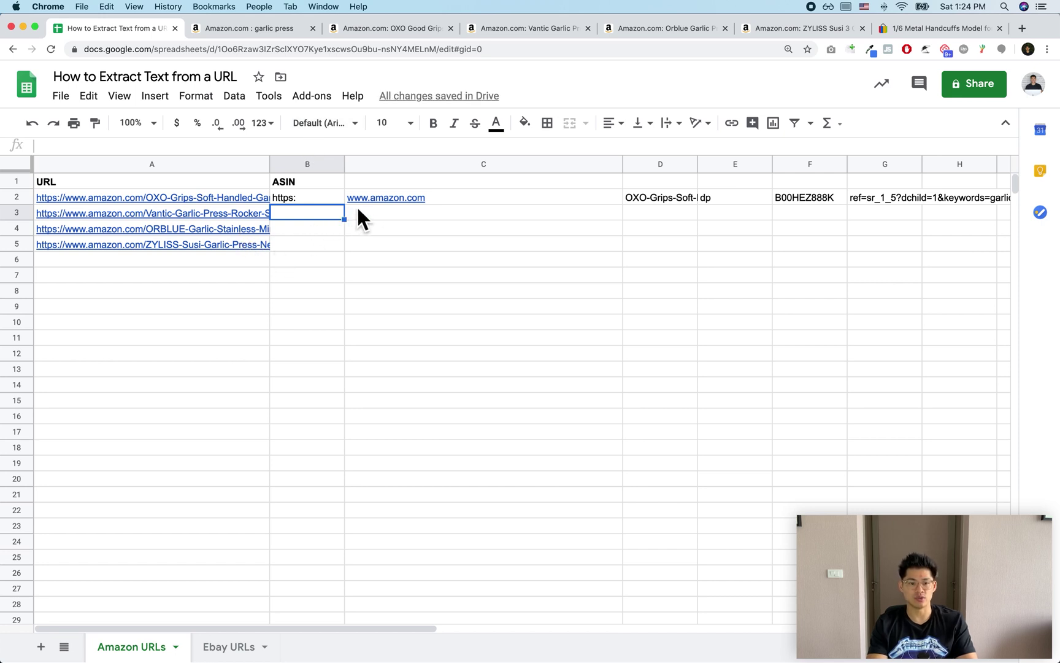
left_click(210, 198)
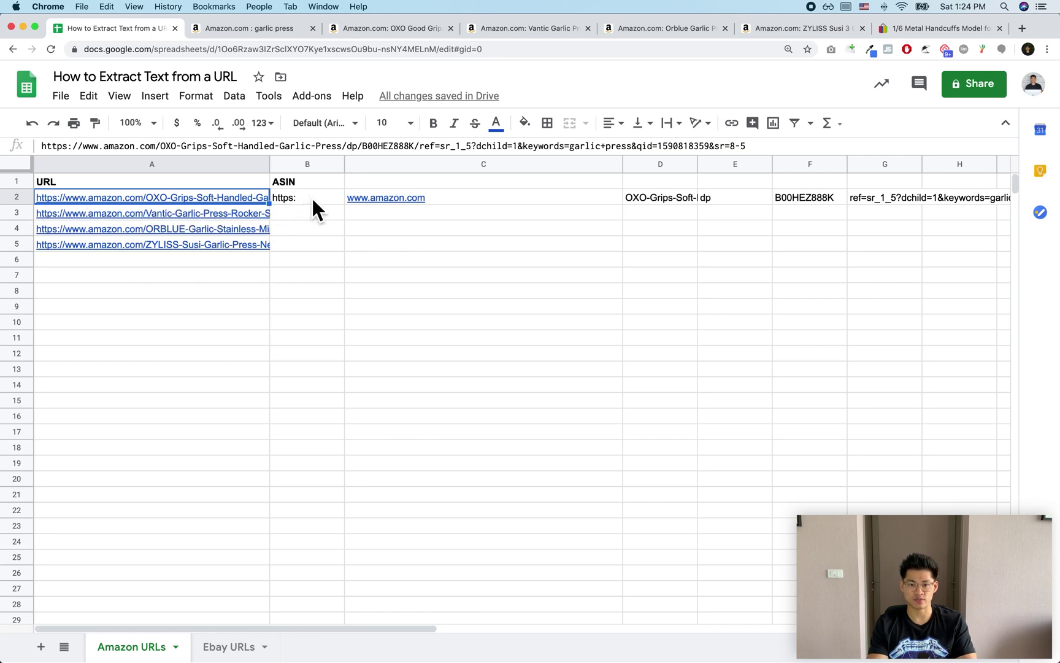
scroll(314, 208, "right", 5)
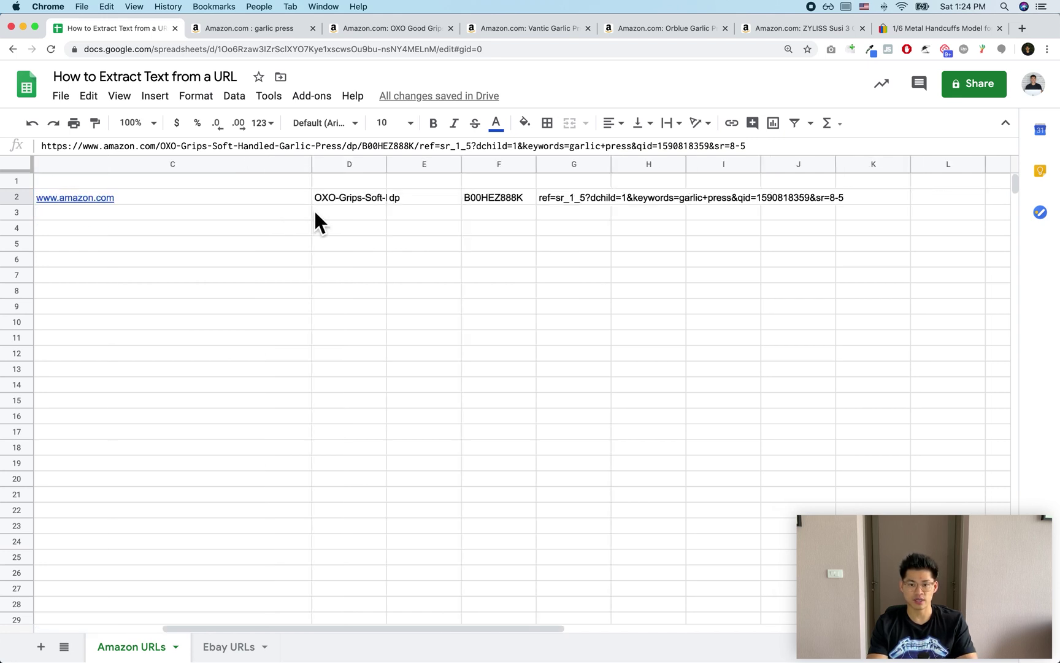
scroll(314, 209, "left", 5)
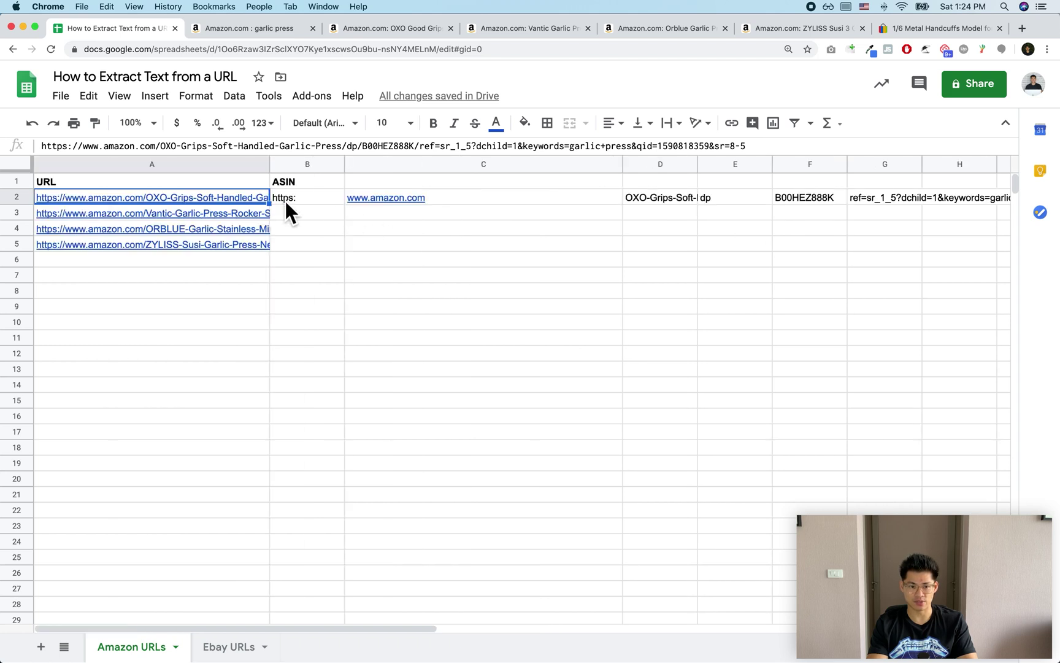
left_click(285, 201)
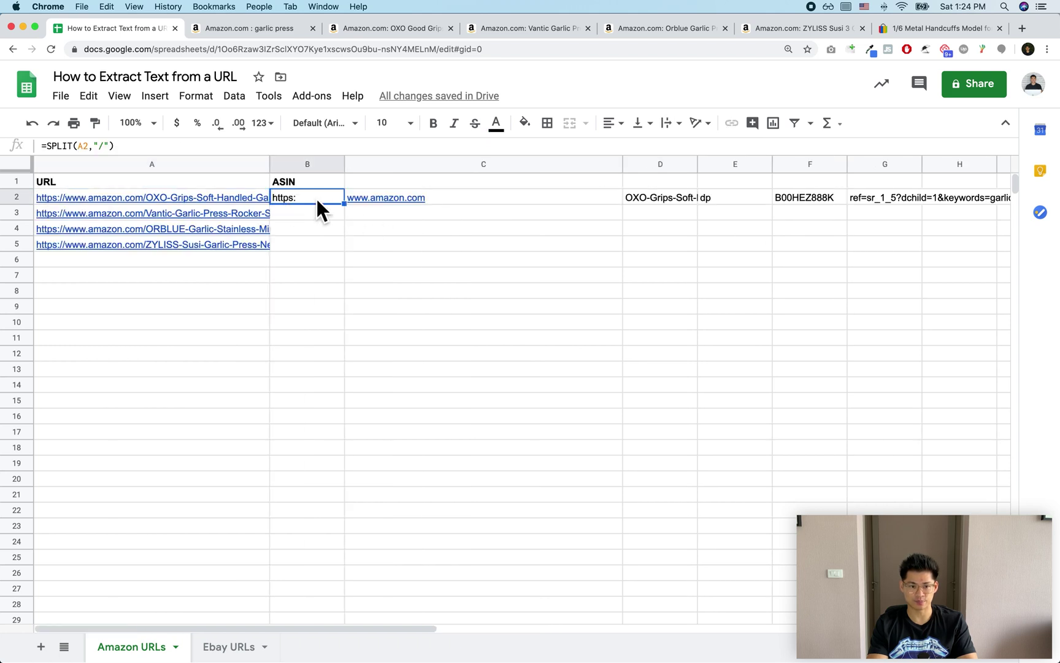
left_click(393, 201)
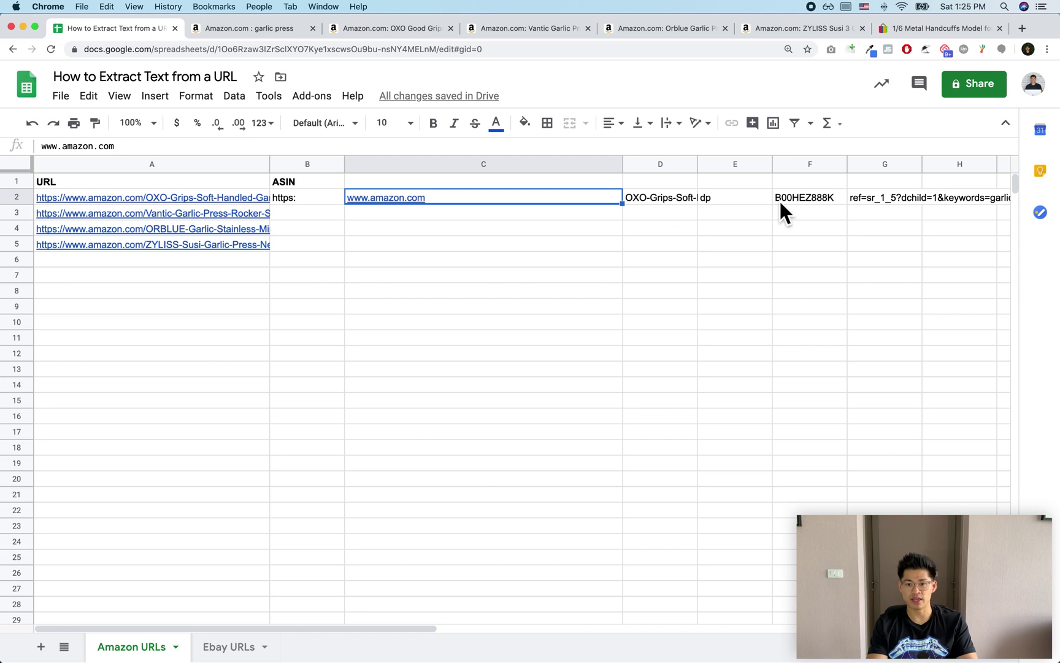
left_click(798, 202)
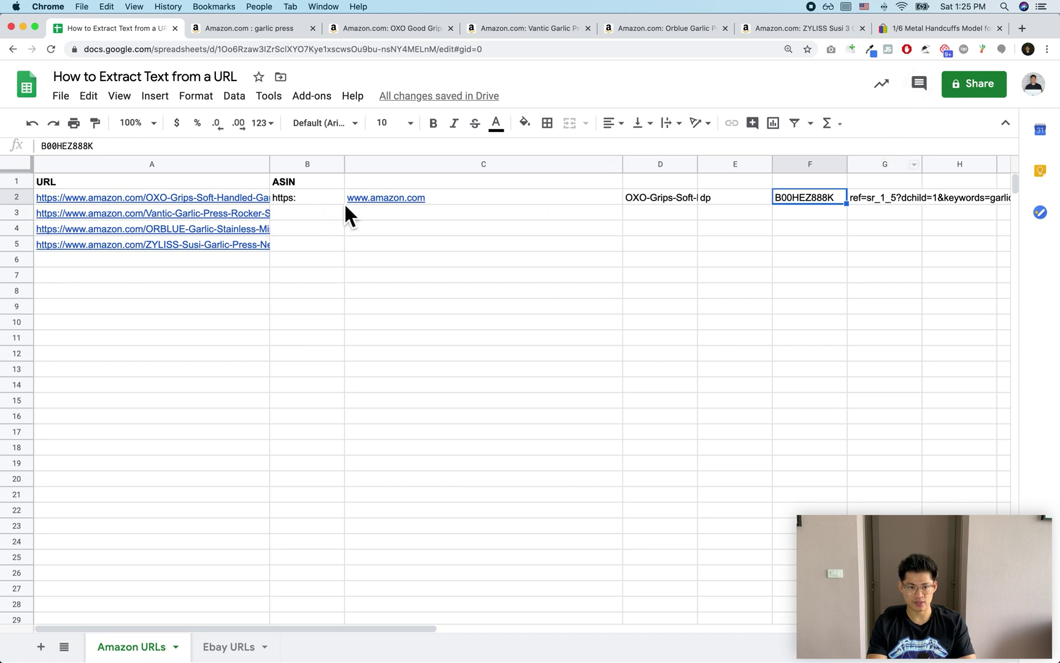
left_click(326, 200)
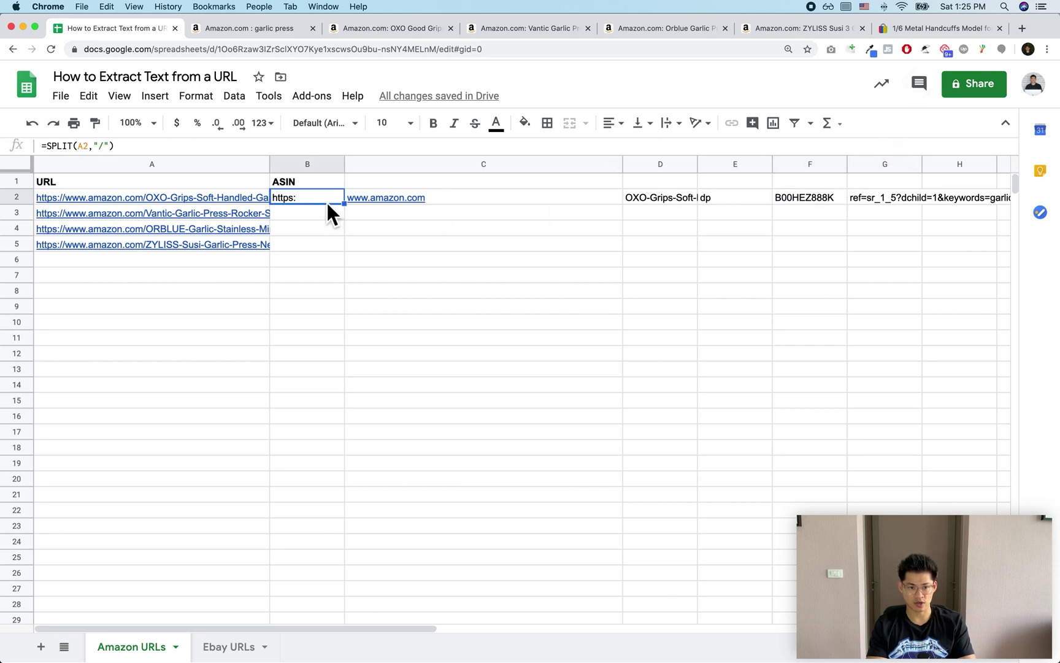
left_click(603, 203)
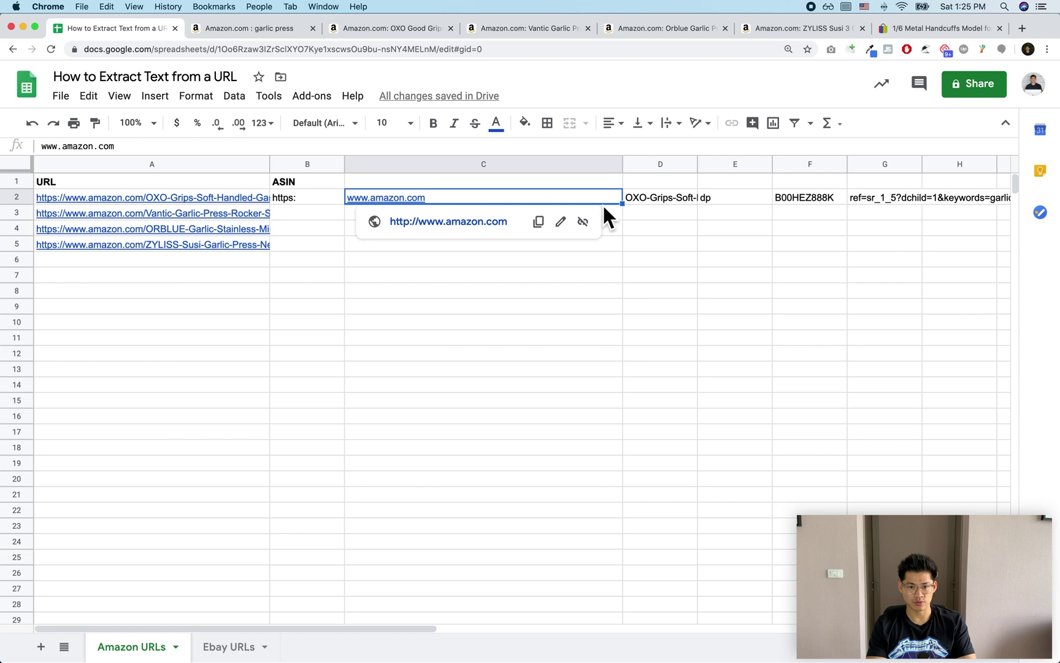
left_click(650, 199)
left_click(717, 199)
left_click(787, 212)
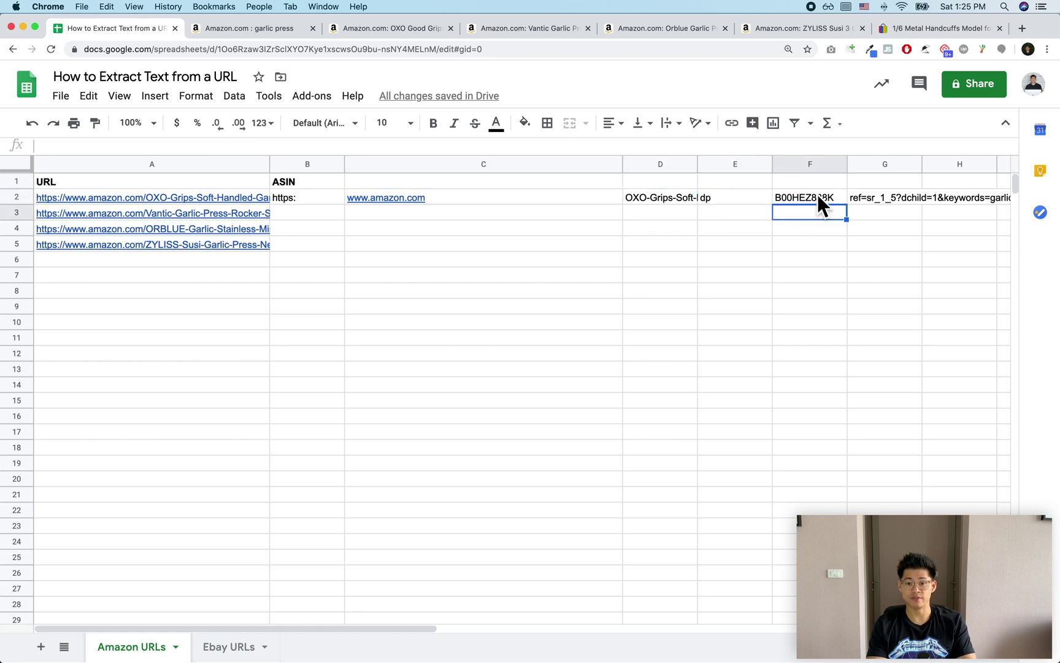
left_click(817, 196)
left_click(317, 208)
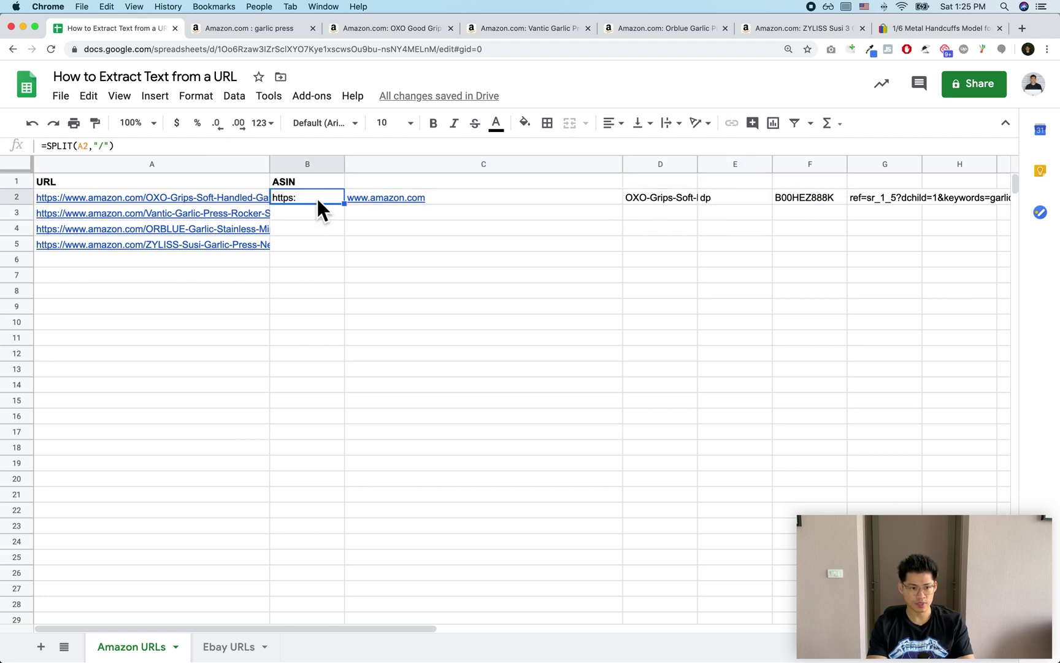
Change B2 to =INDEX(SPLIT(A2,"/"),5) so it returns only the ASIN.
key("Return")
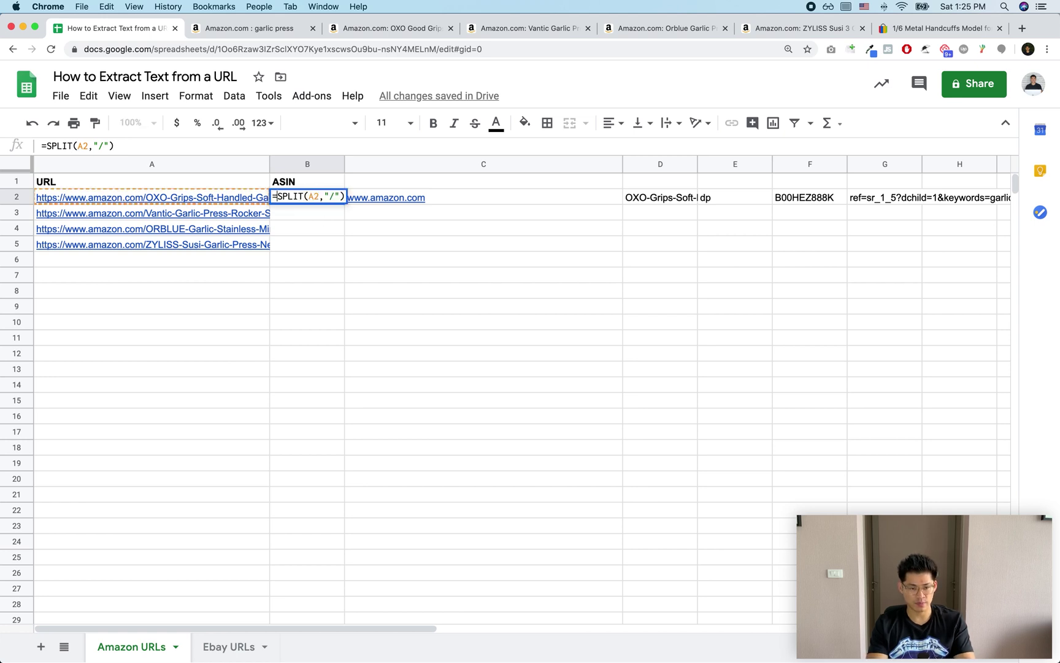
type("INDEX(")
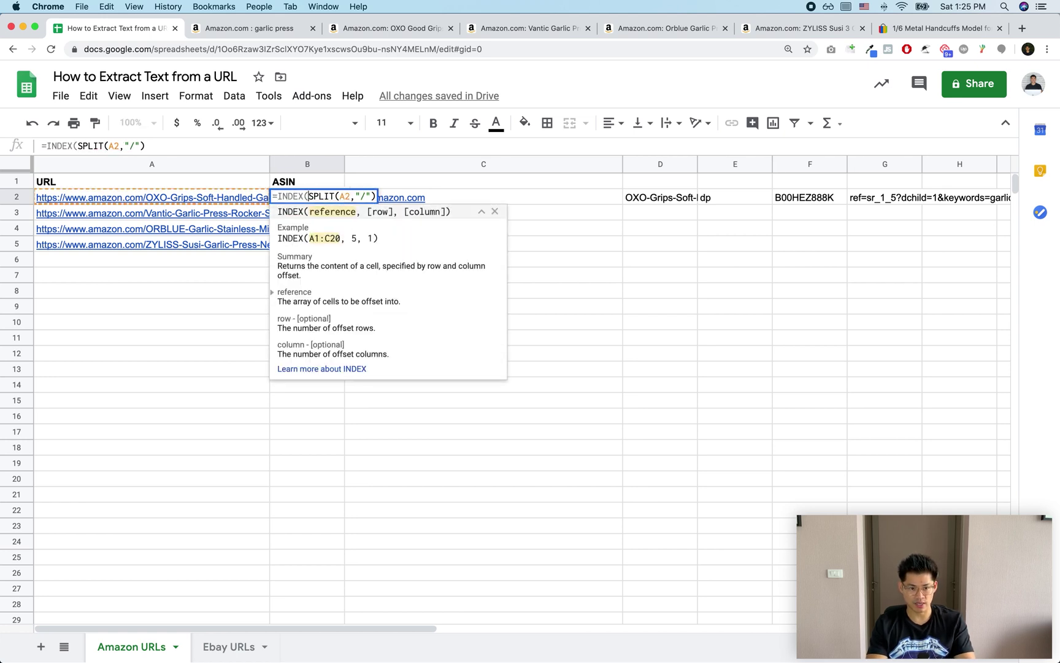
left_click(376, 197)
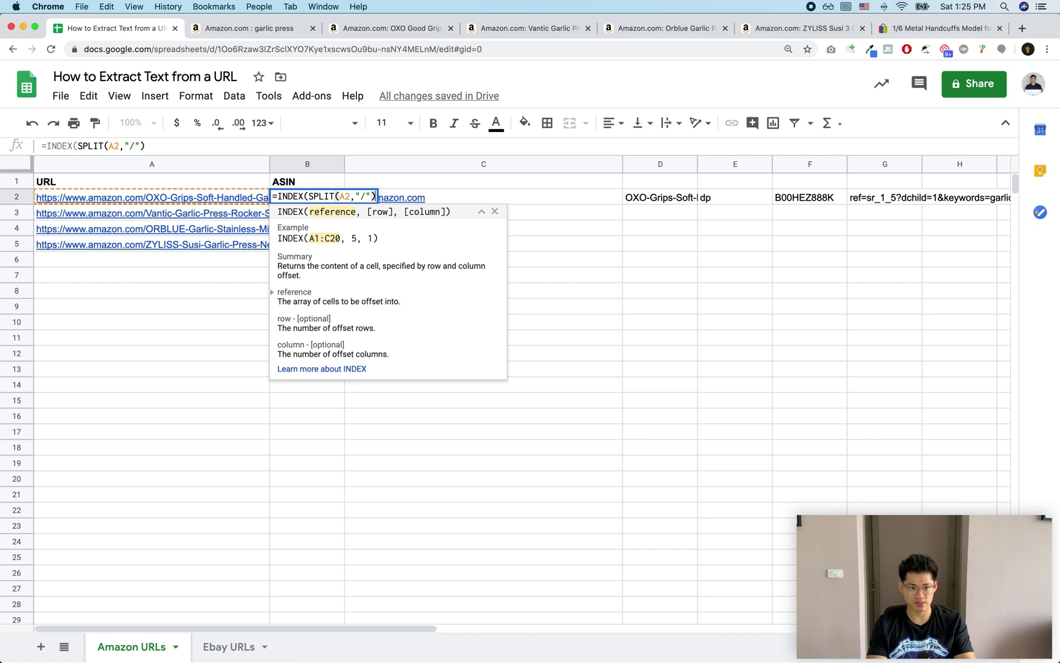
type(",")
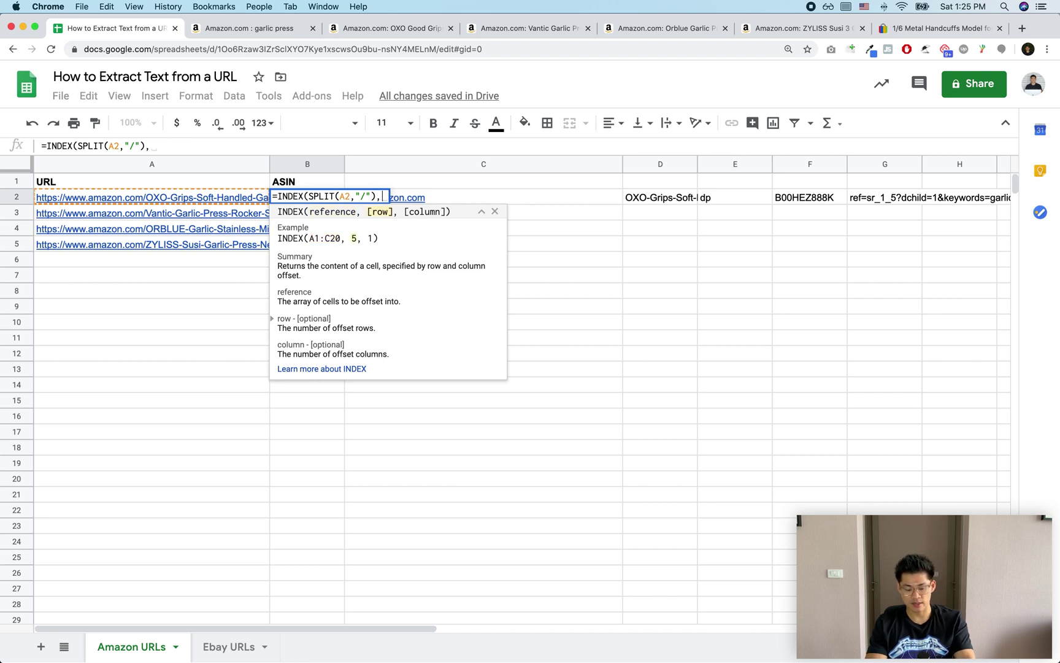
type("5)")
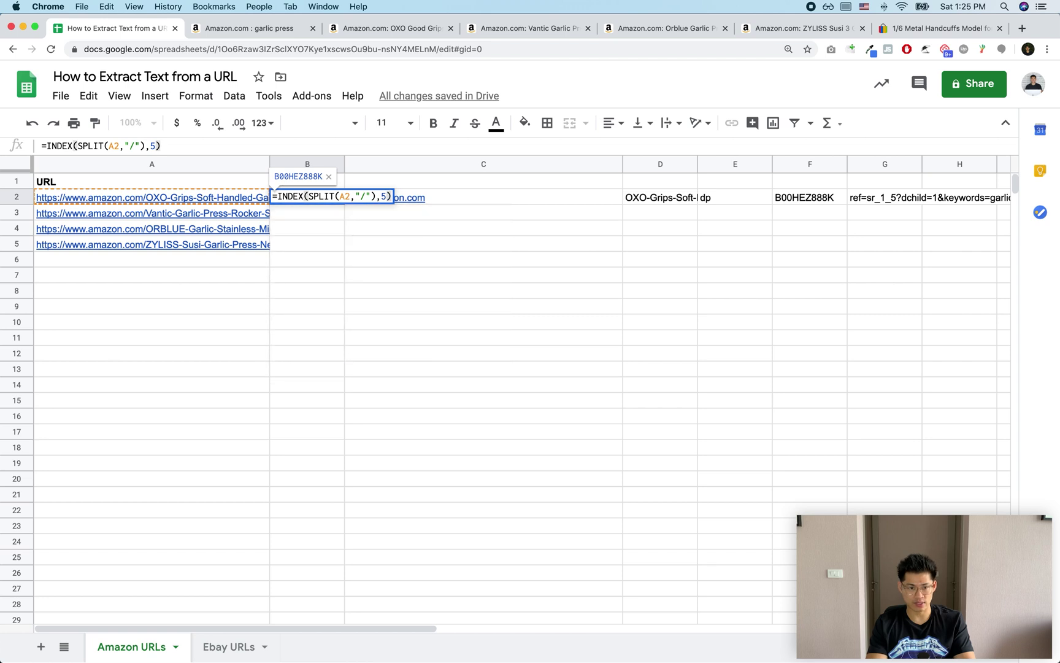
key("Return")
Fill the ASIN formula down to B5 and review the four extracted ASINs.
left_click(307, 196)
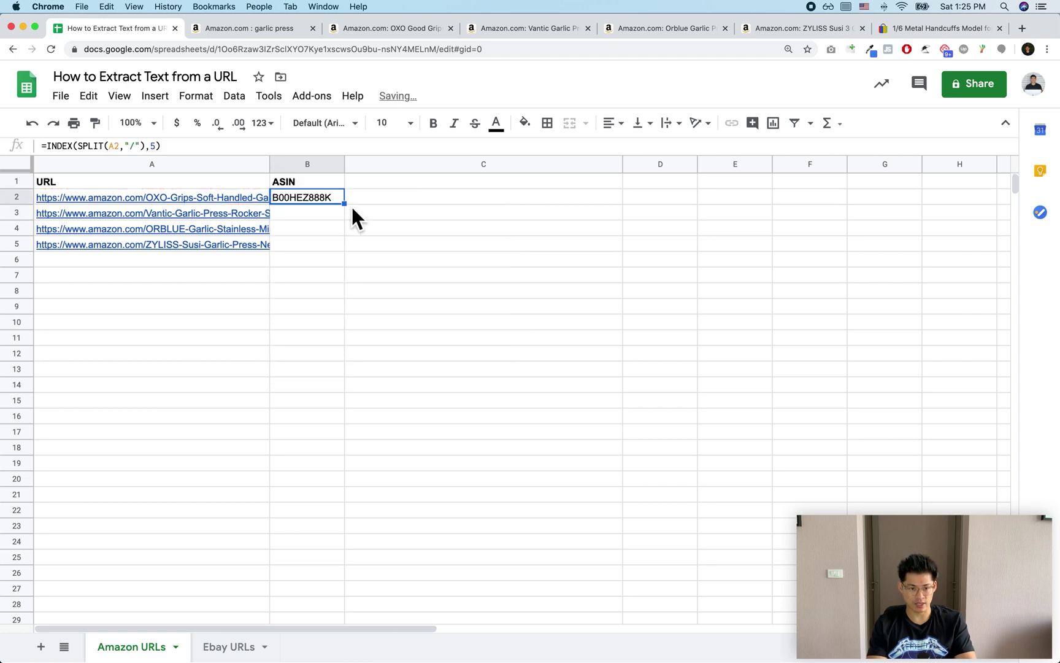
left_click_drag(351, 256, 347, 250)
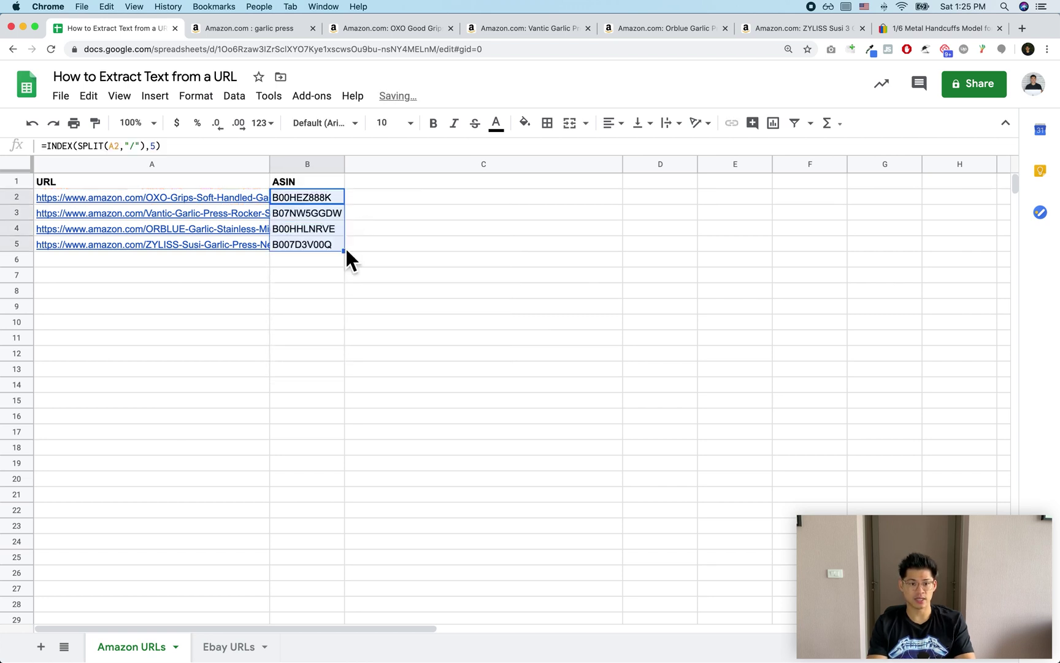
left_click(329, 204)
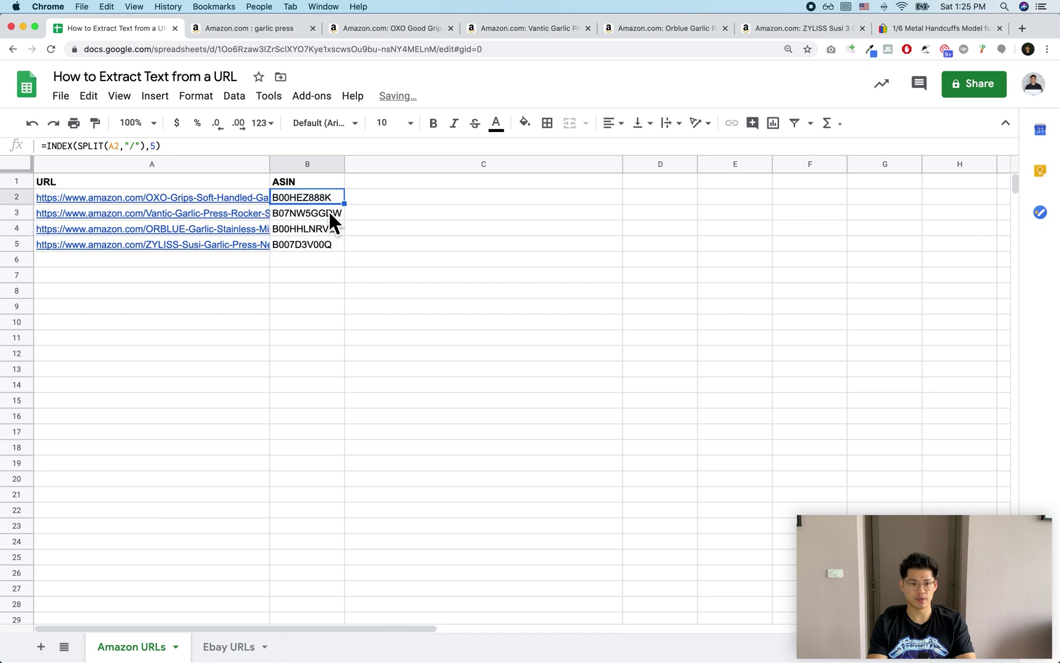
left_click(329, 212)
left_click(328, 261)
left_click(328, 195)
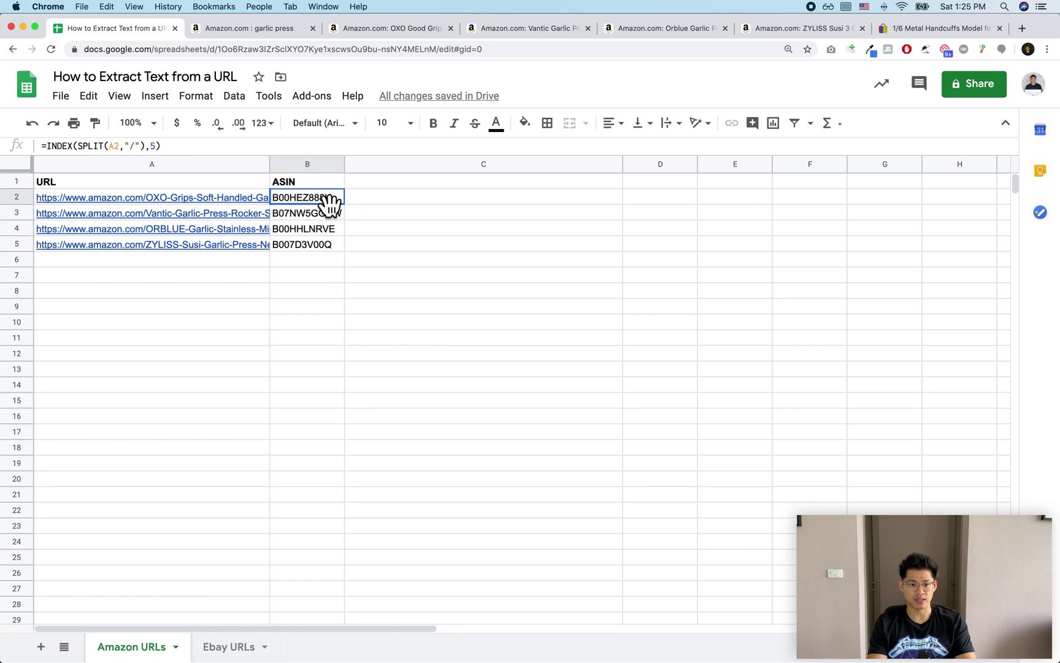
Enter the header 'Title' in C1.
left_click(385, 183)
type("TITLE")
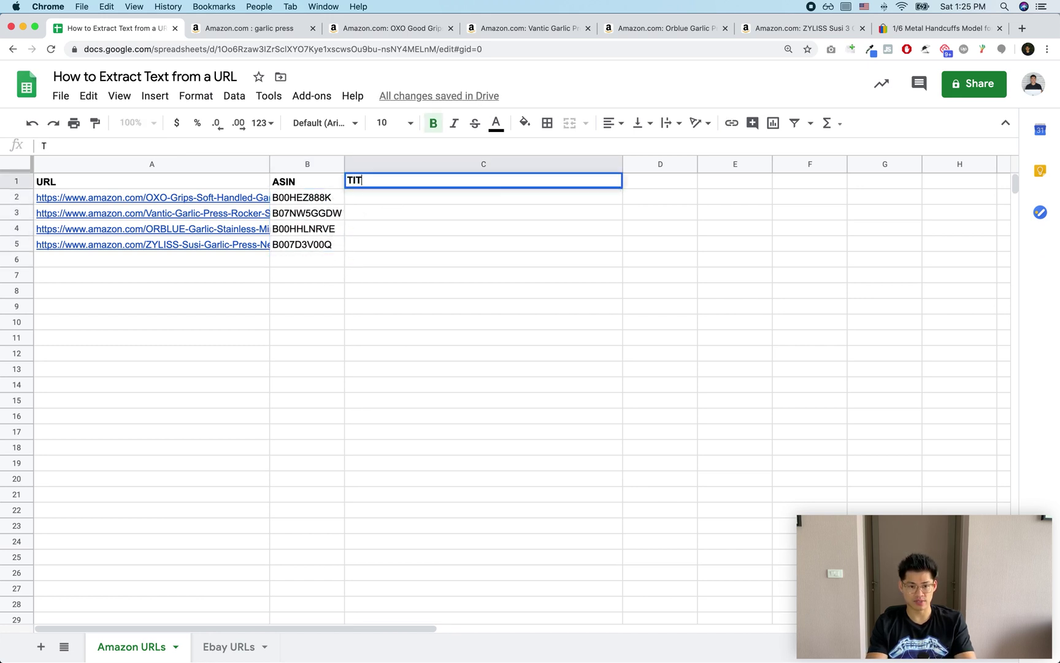
key("BackSpace")
key("BackSpace")
key("BackSpace")
key("BackSpace")
type("itle")
key("Return")
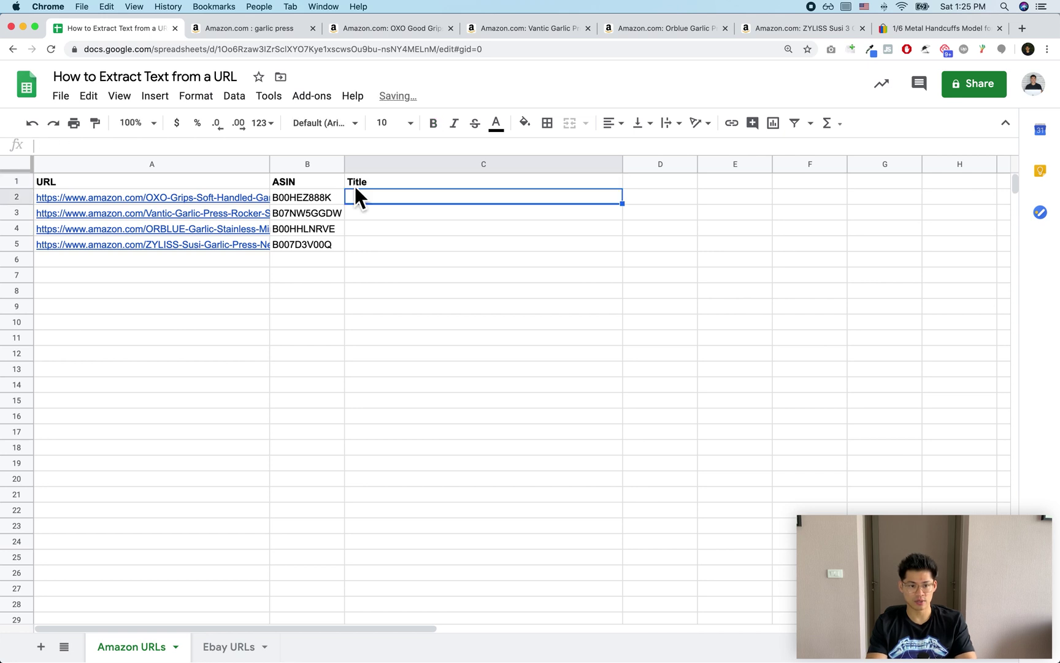
Copy B2's formula into C2 and change the index to 3: =INDEX(SPLIT(A2,"/"),3).
left_click(293, 200)
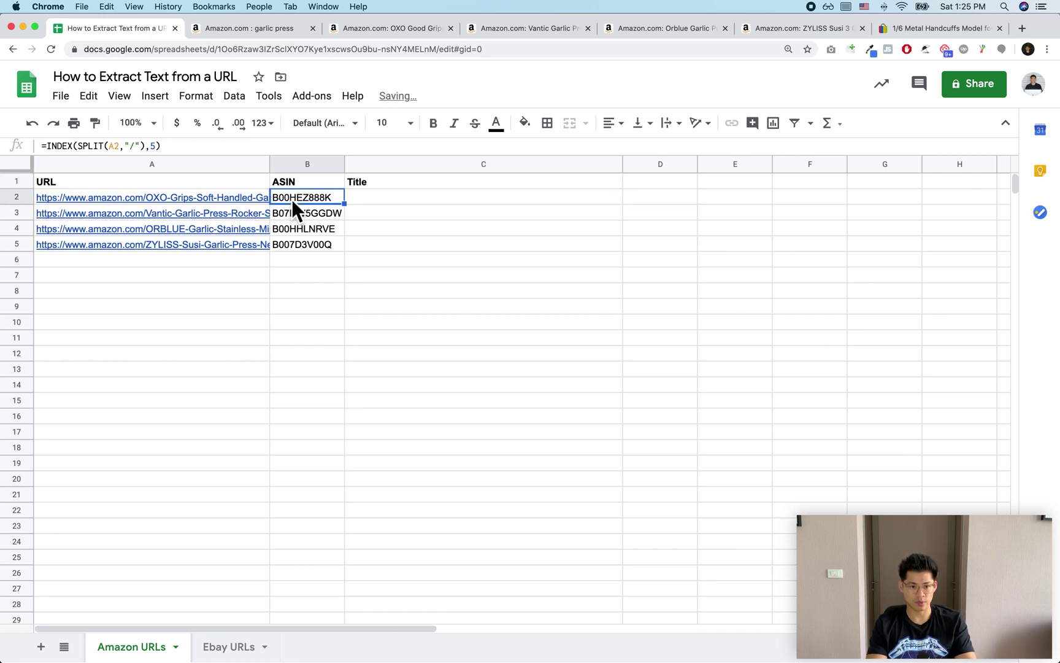
double_click(293, 199)
key("super+a")
key("super+c")
key("Tab")
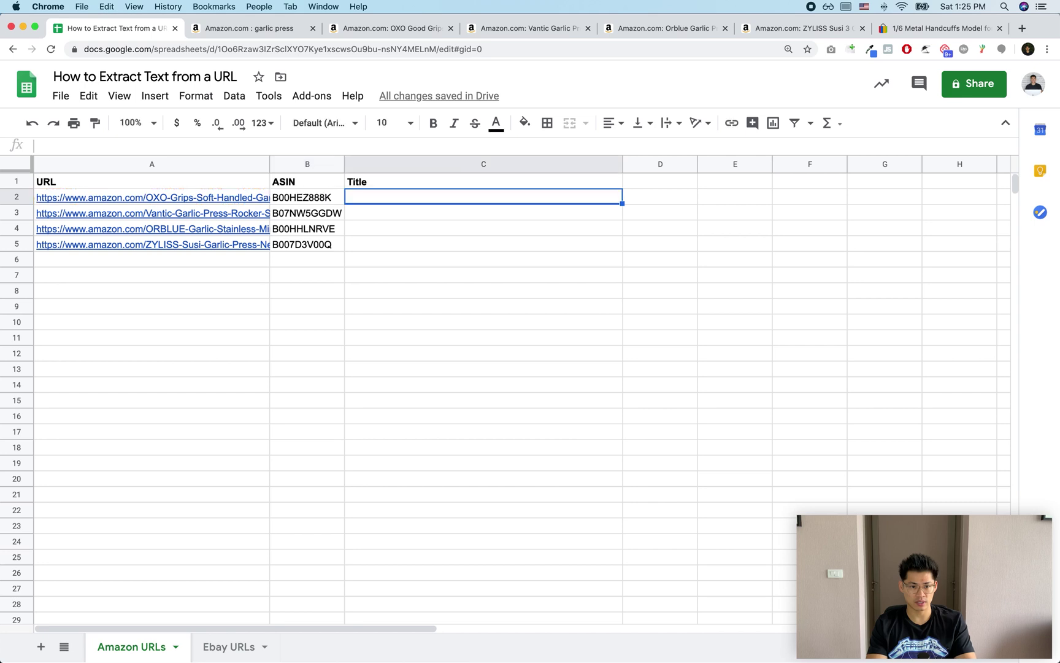
key("super+v")
key("Return")
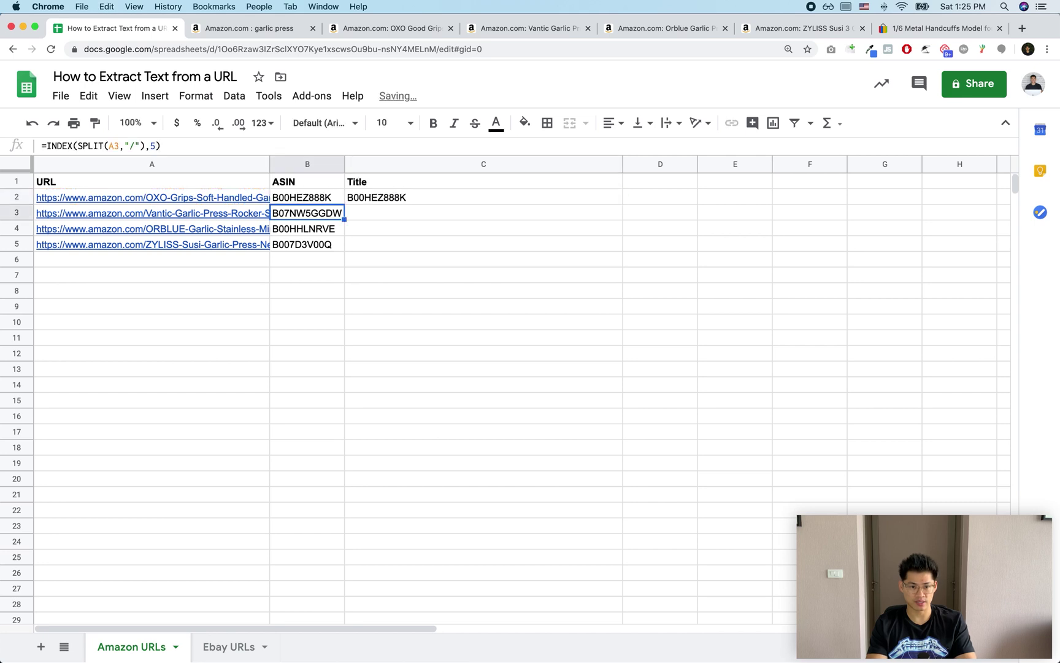
left_click(383, 199)
left_click(157, 146)
key("BackSpace")
type("3")
key("Return")
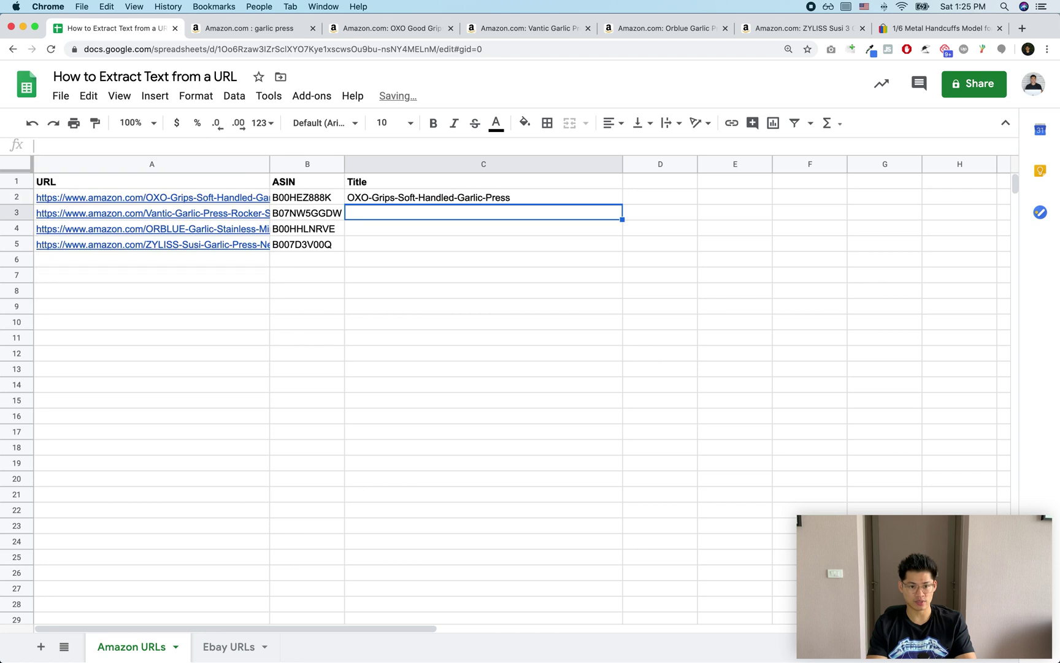
Copy the title formula from C2 into C3:C5.
left_click(384, 197)
key("super+c")
key("shift+Down")
key("shift+Down")
key("shift+Down")
key("super+v")
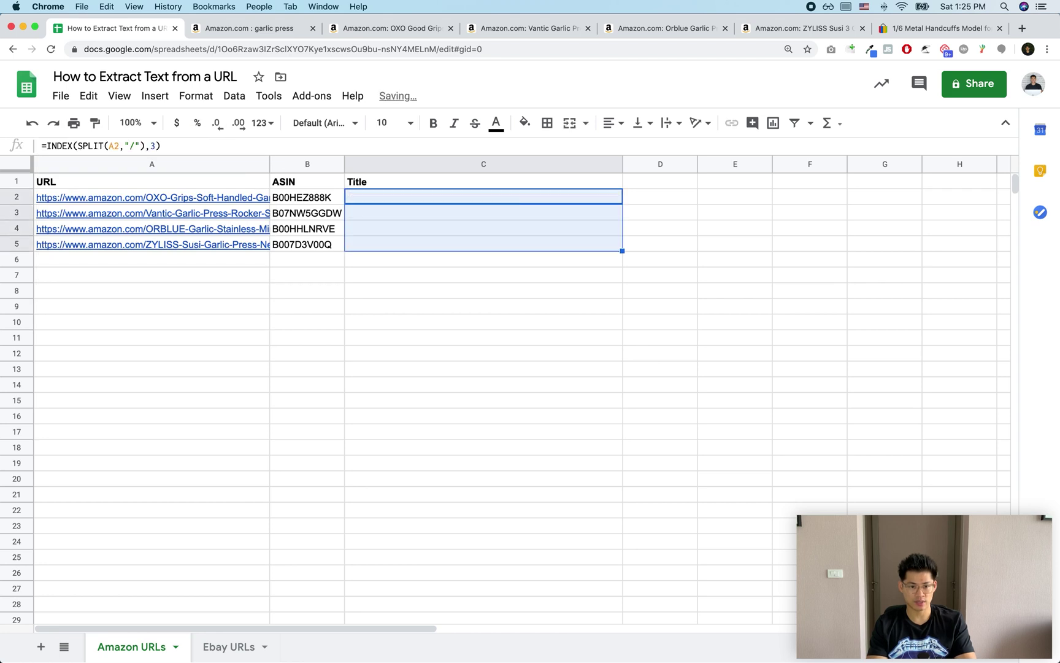
left_click(190, 297)
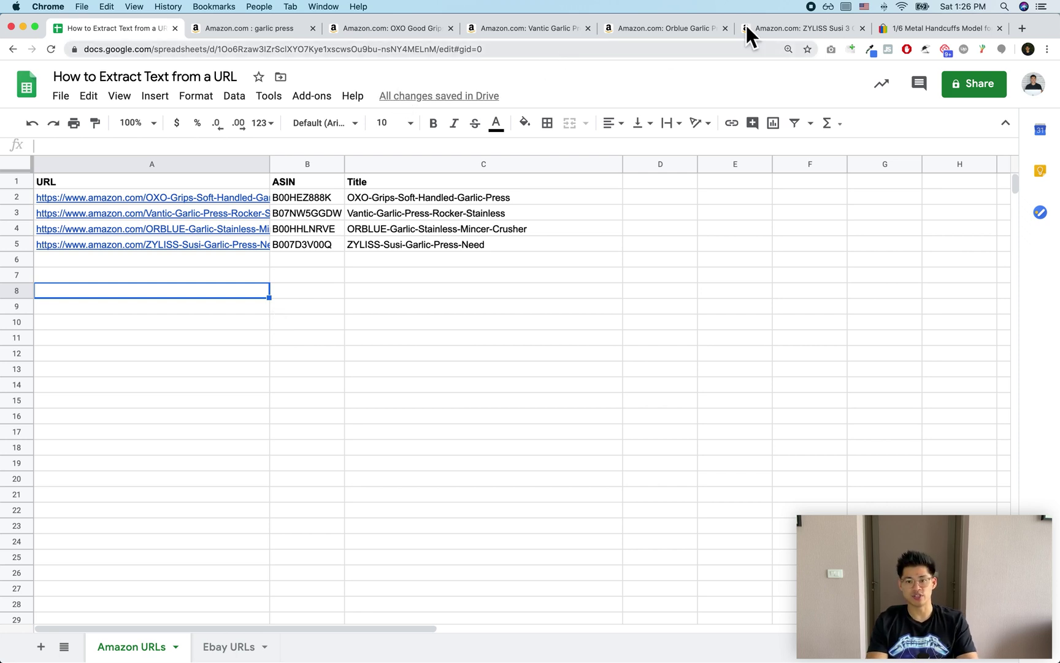
left_click(241, 654)
Widen the Ebay Link column A on the Ebay URLs sheet to show the links.
left_click(166, 227)
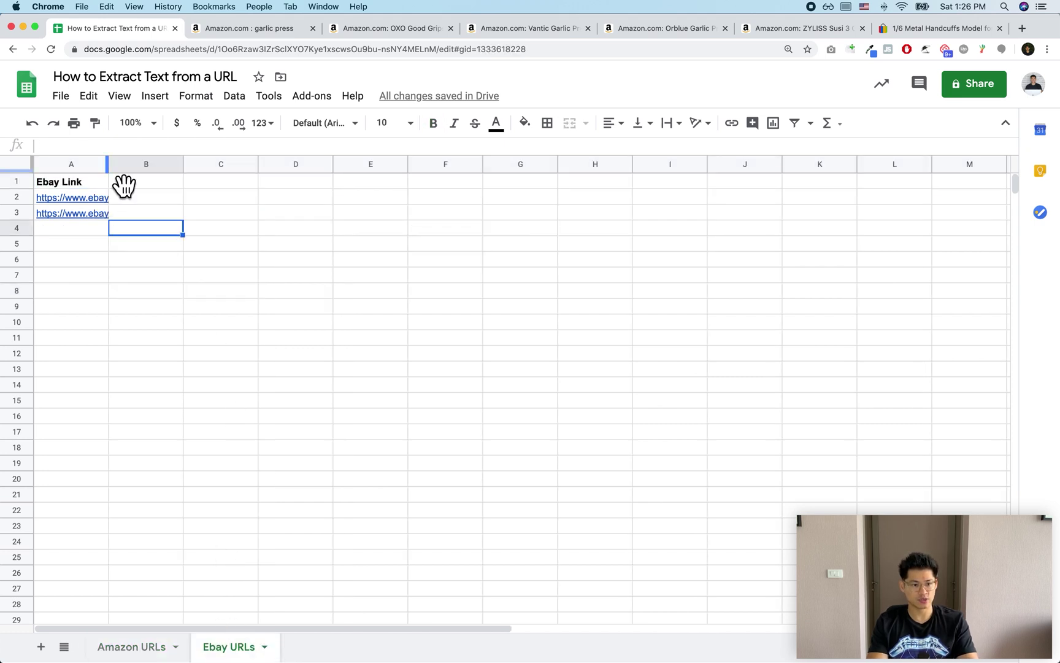
left_click_drag(110, 174, 263, 184)
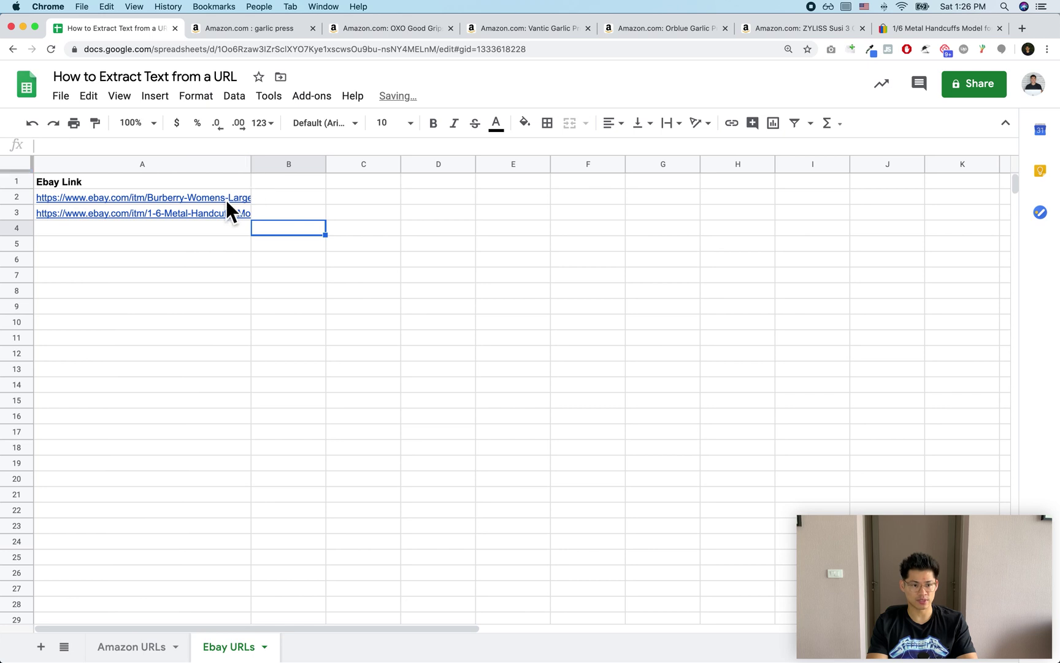
left_click(949, 26)
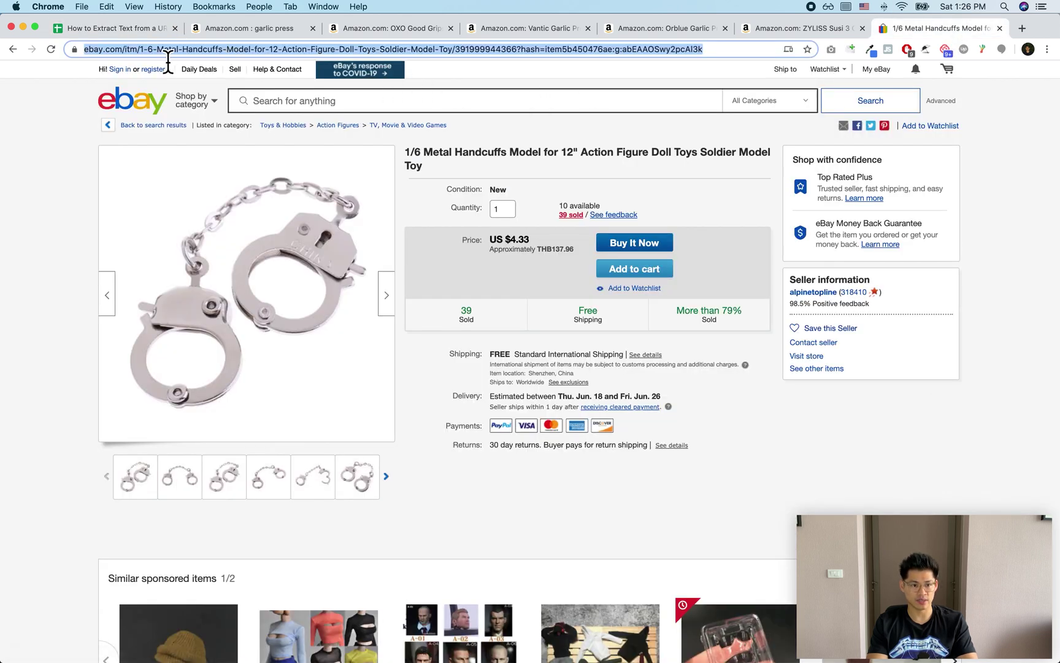
left_click(151, 50)
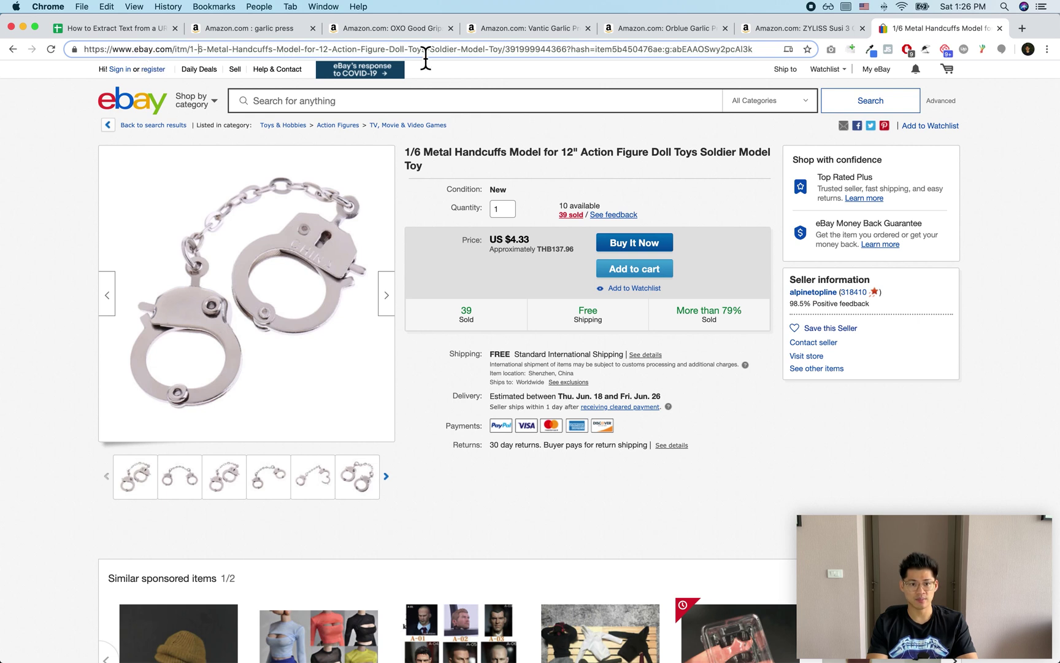
left_click_drag(510, 56, 566, 64)
Set the B1 header on the Ebay URLs sheet to 'Serial Number'.
left_click(142, 33)
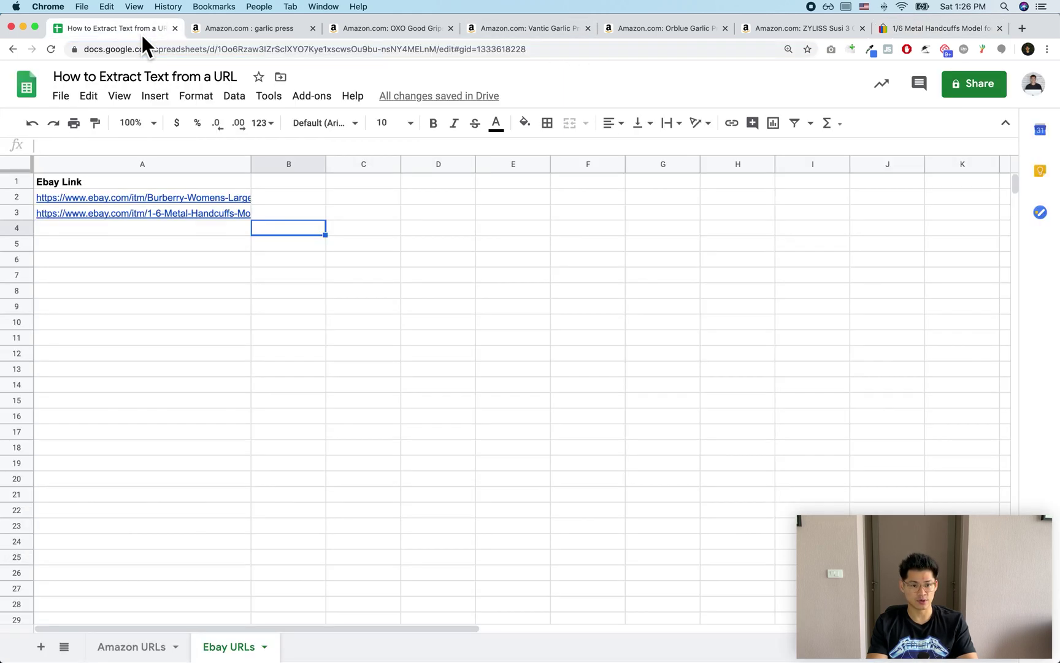
left_click(307, 186)
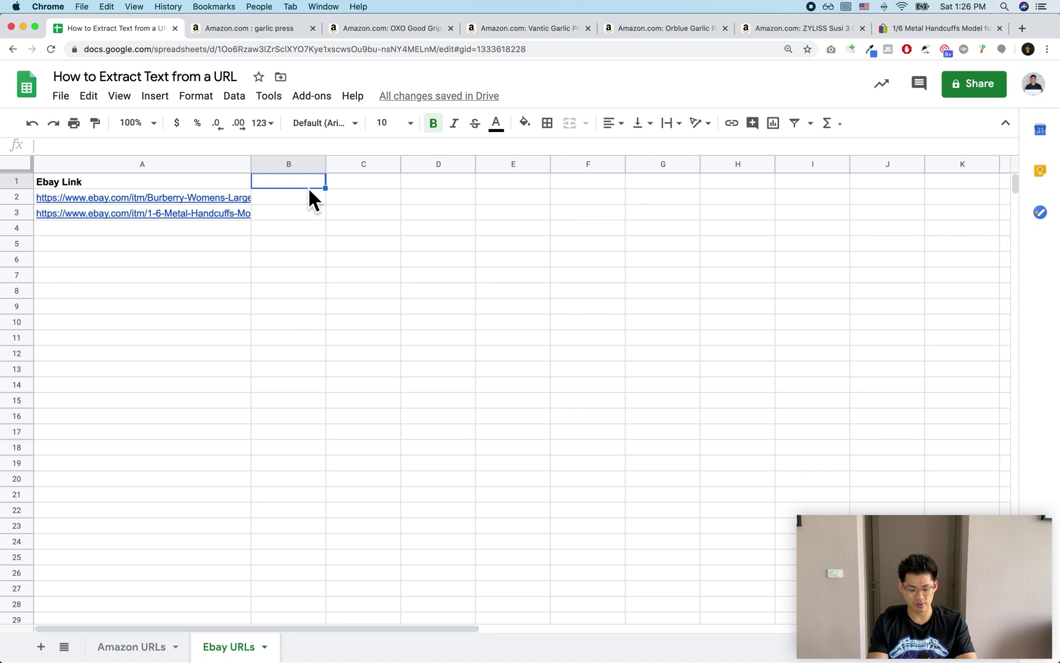
type("ASIN")
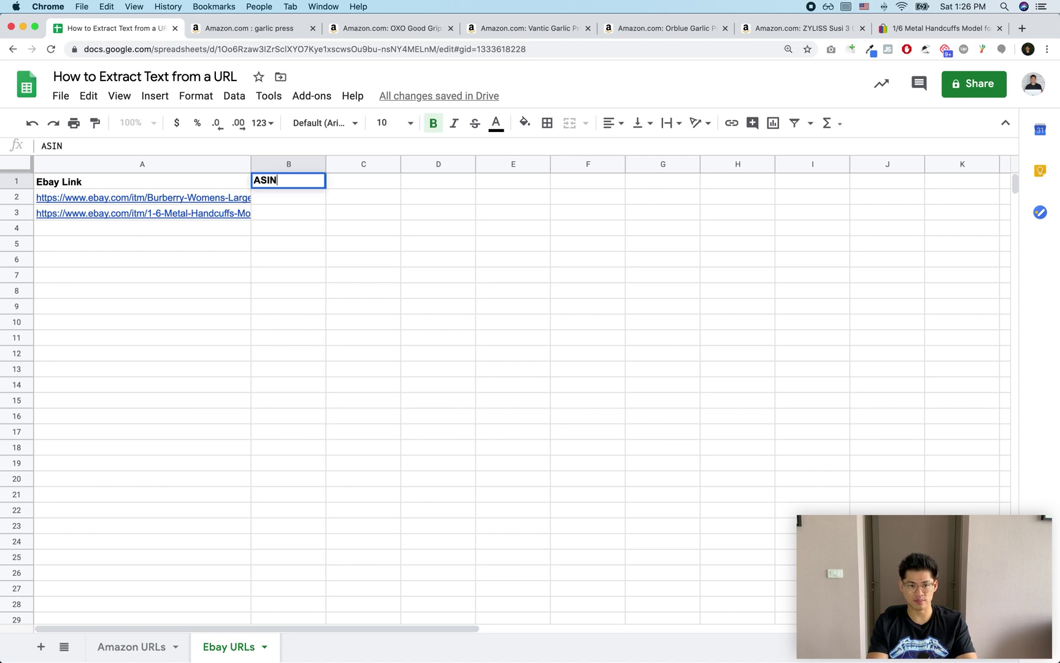
key("BackSpace")
key("BackSpace")
key("BackSpace")
key("BackSpace")
type("Seria")
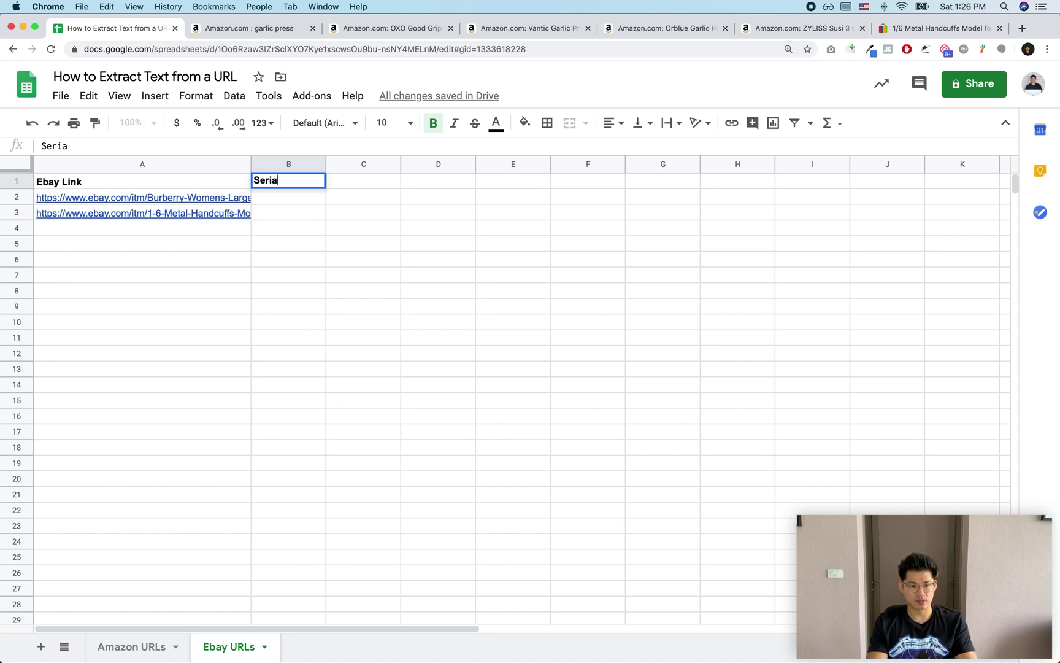
type("l Number")
key("Return")
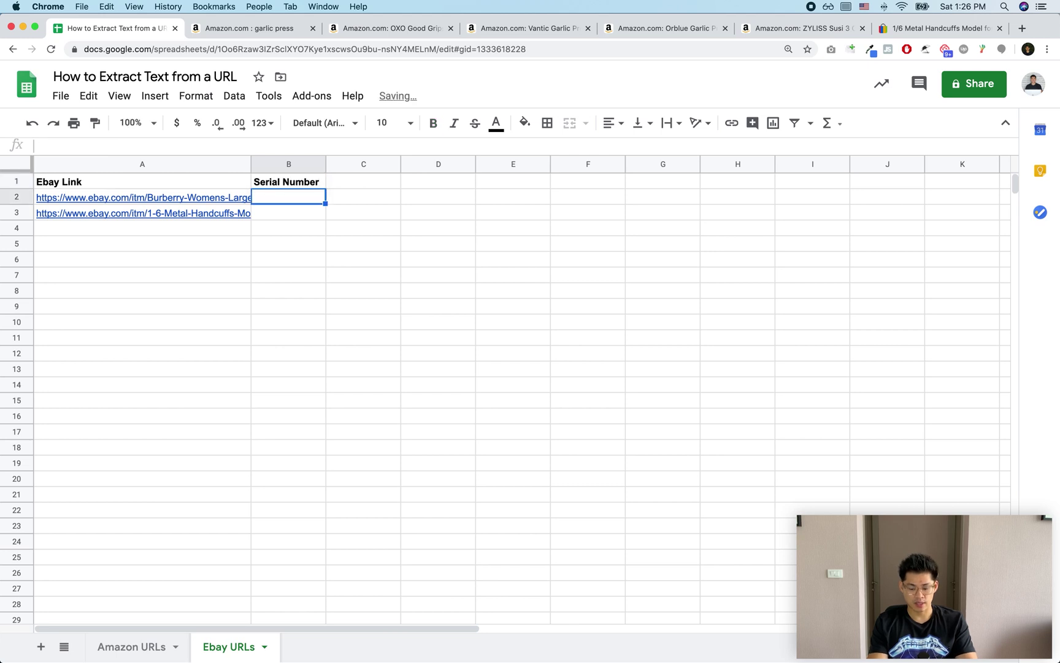
Enter =SPLIT(A2,"/") in B2 to break the first eBay link at slashes.
type("=")
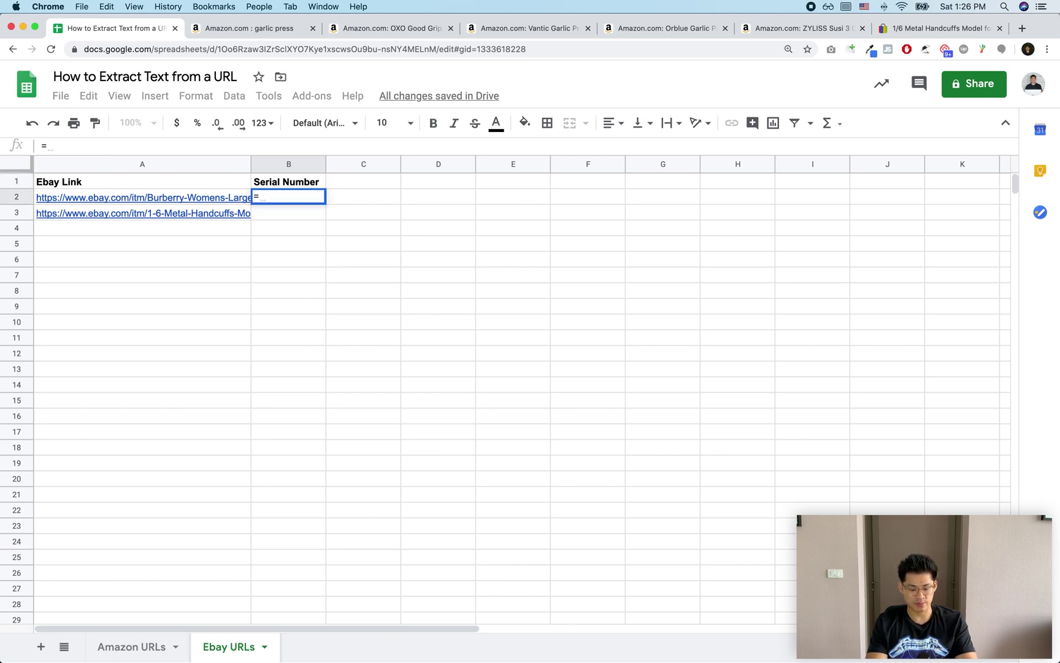
type("SPLIT(")
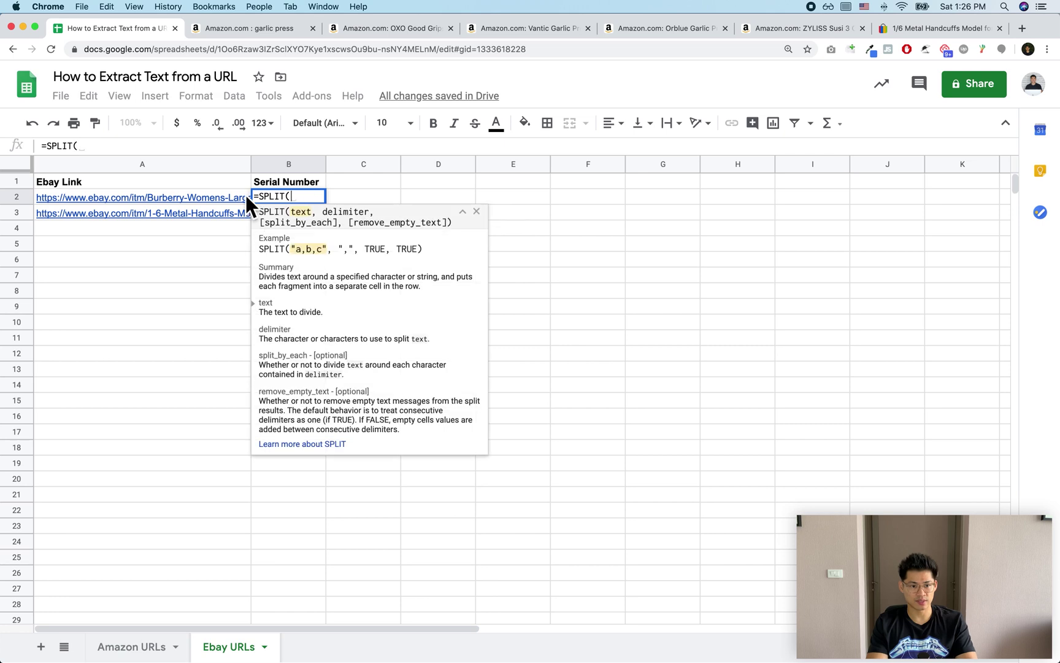
left_click(231, 199)
type(",\"/")
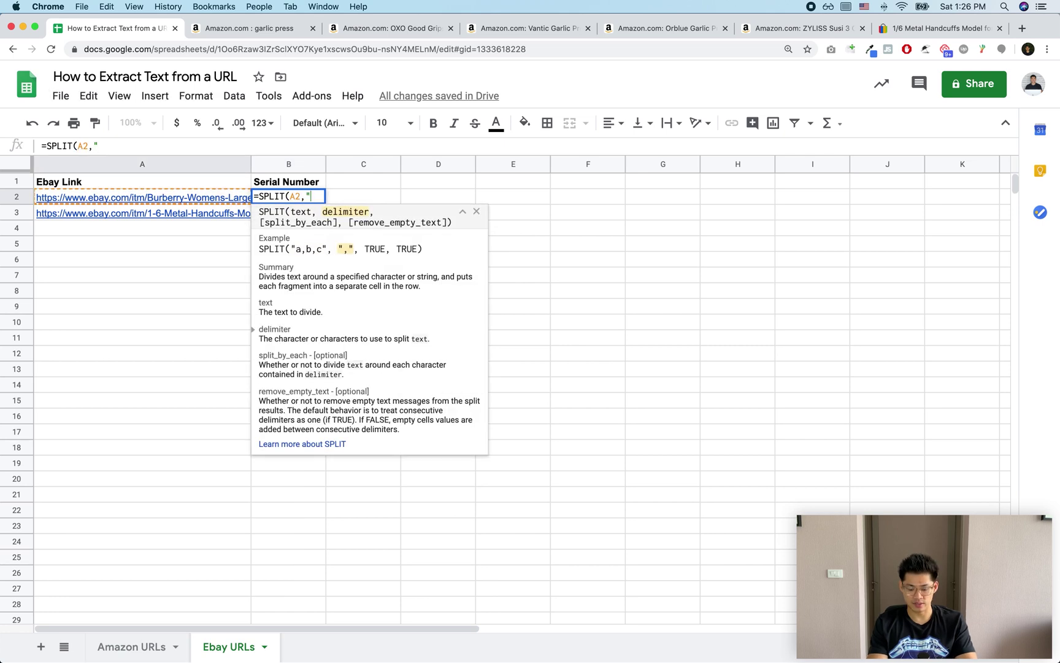
type("\")")
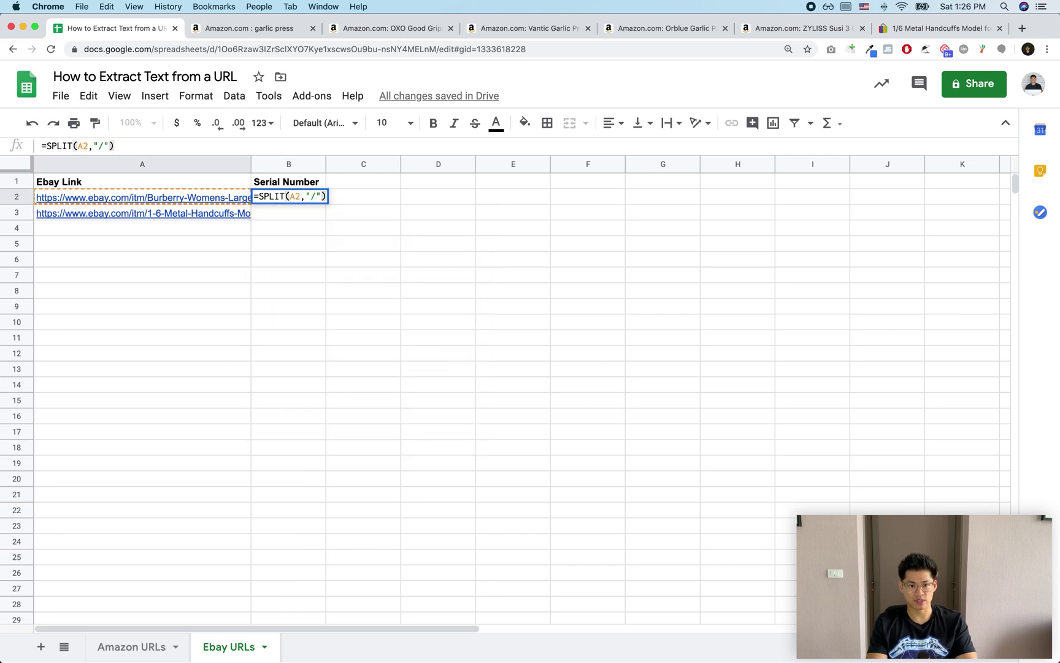
key("Return")
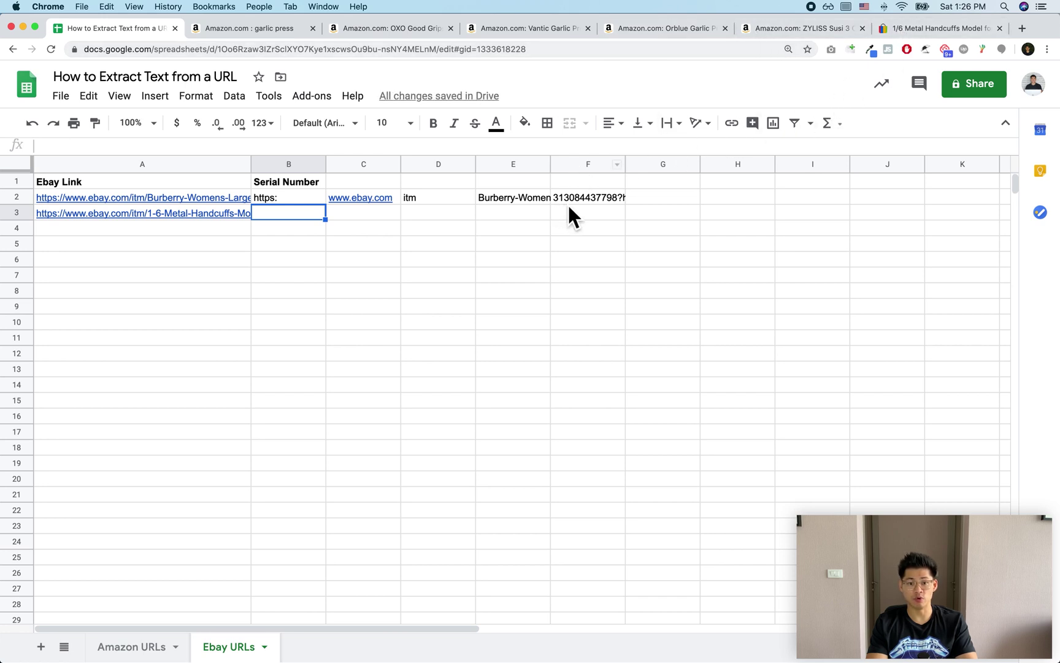
Widen column F and inspect each split part of the eBay link across B2:F2.
left_click_drag(629, 163, 694, 166)
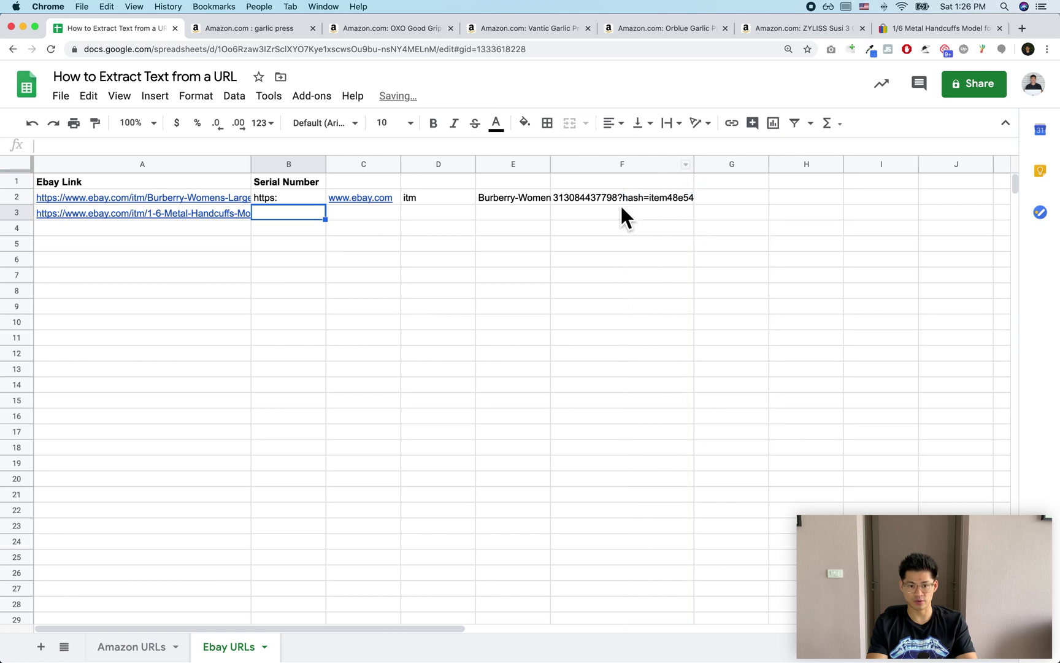
left_click(562, 200)
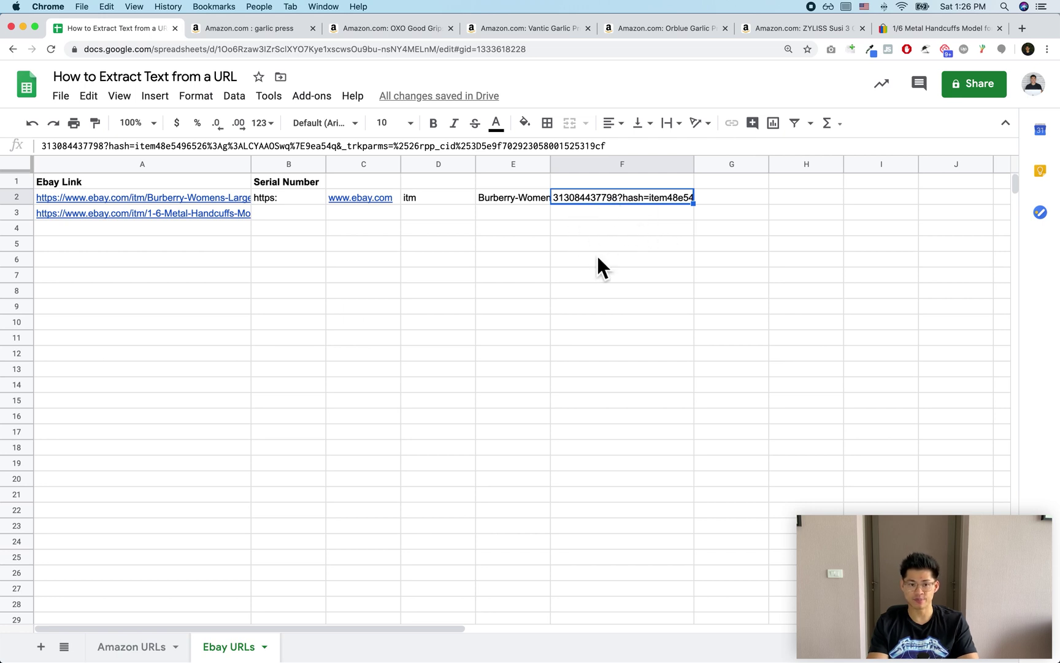
left_click(285, 202)
left_click(362, 204)
left_click(447, 203)
left_click(505, 204)
key("Right")
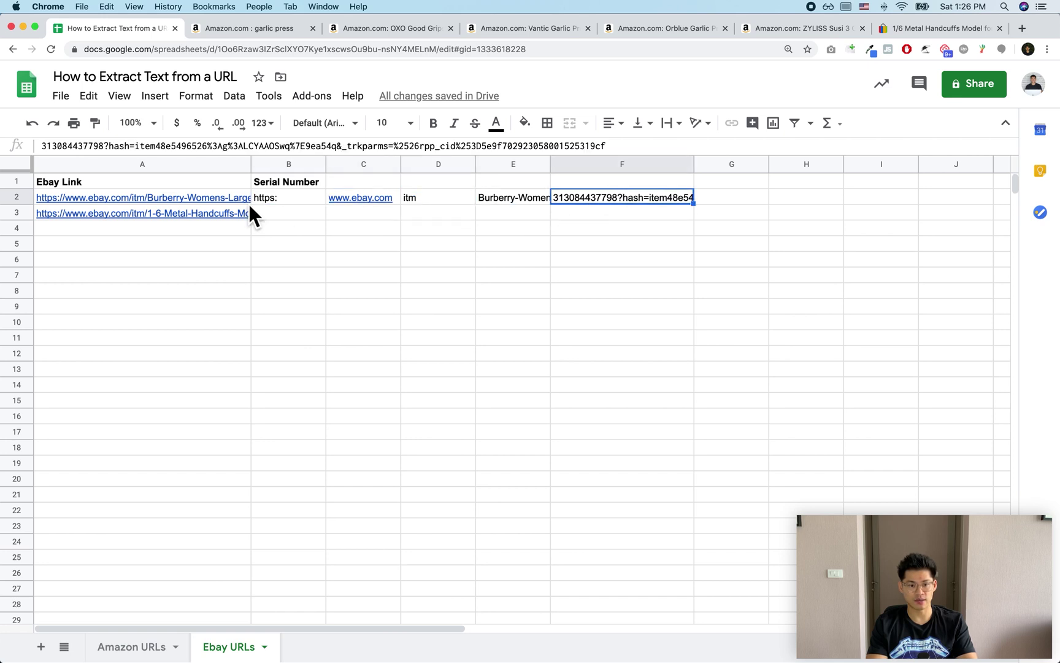
double_click(284, 200)
left_click(254, 196)
type("INDEX(,5)")
key("Return")
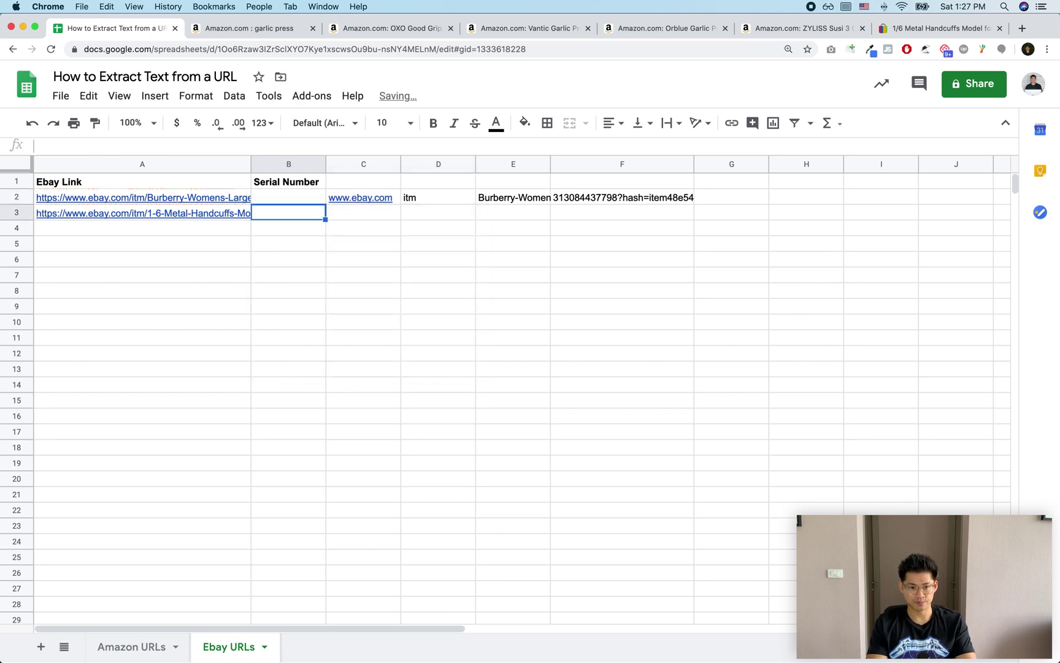
left_click_drag(335, 173, 420, 175)
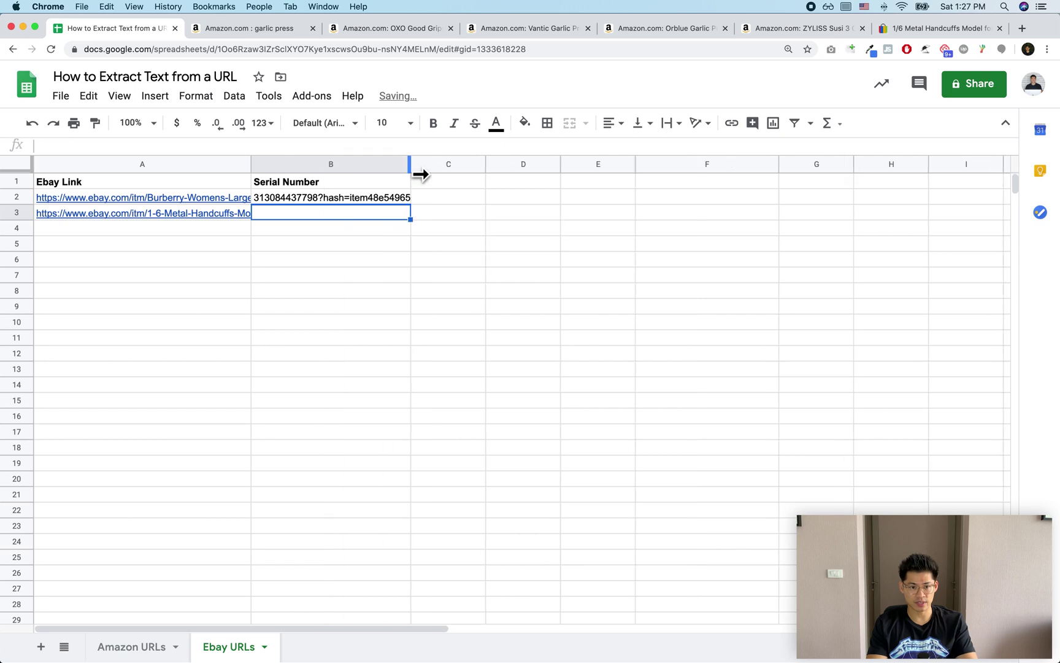
left_click(336, 198)
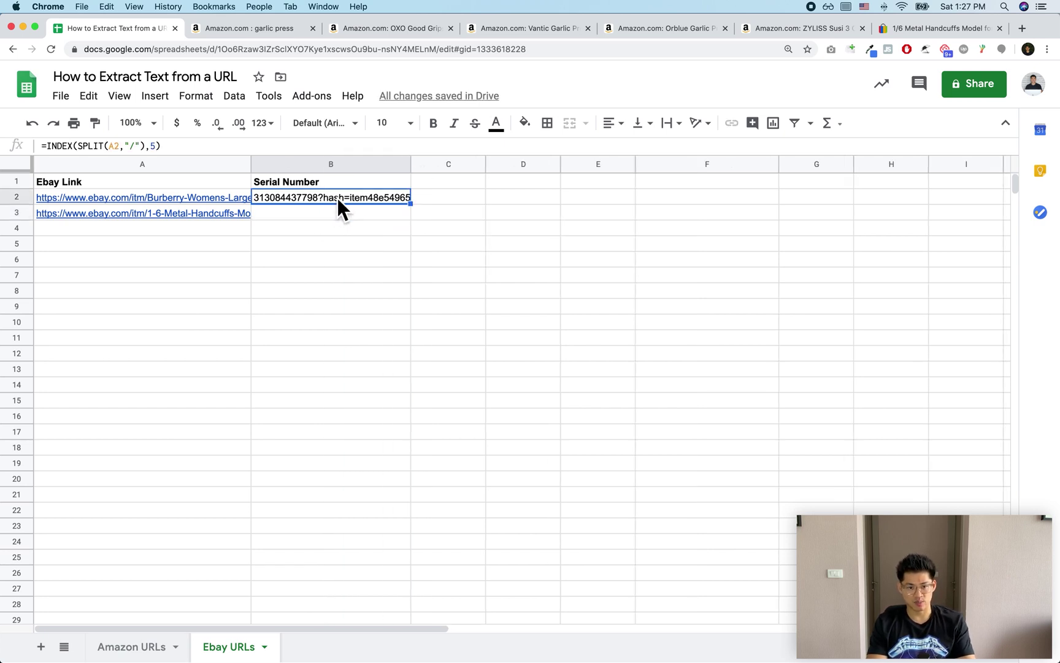
left_click(441, 199)
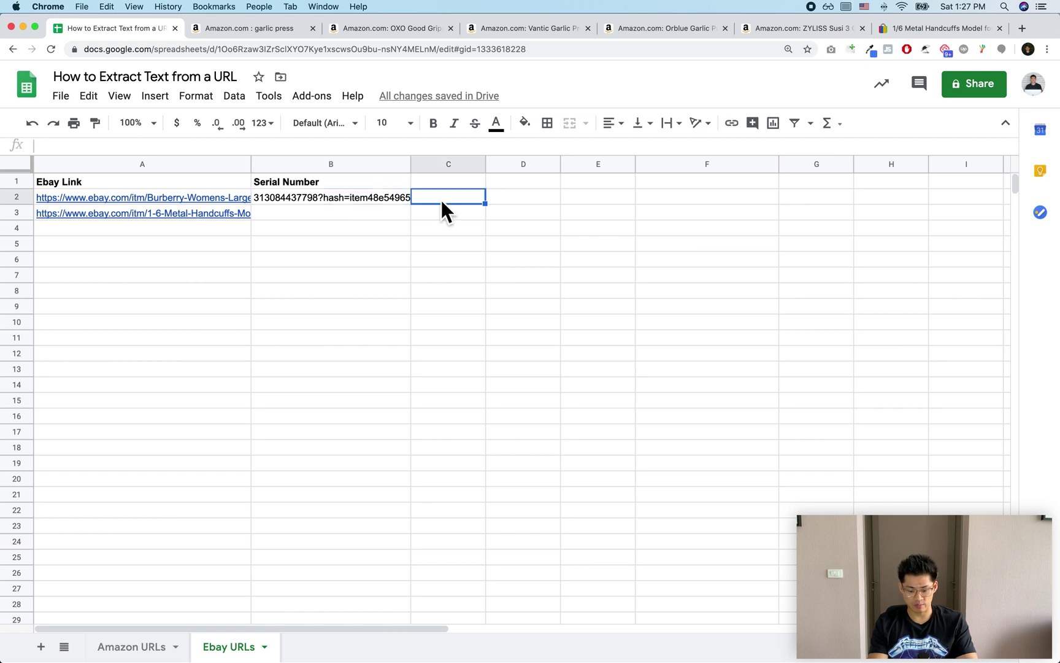
type("=SPLIT(")
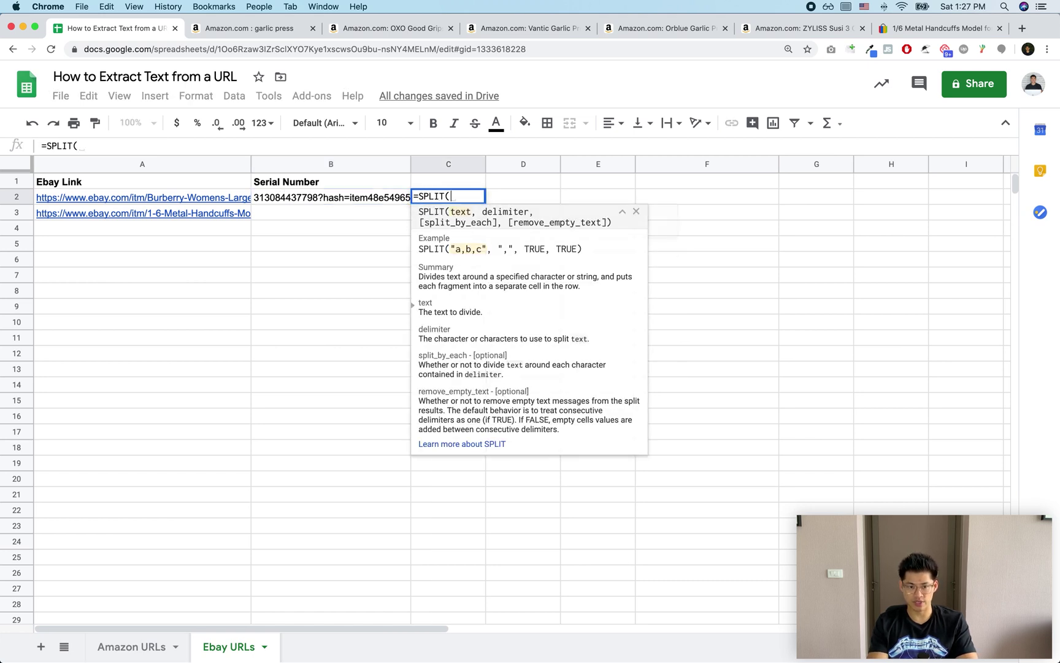
left_click(343, 199)
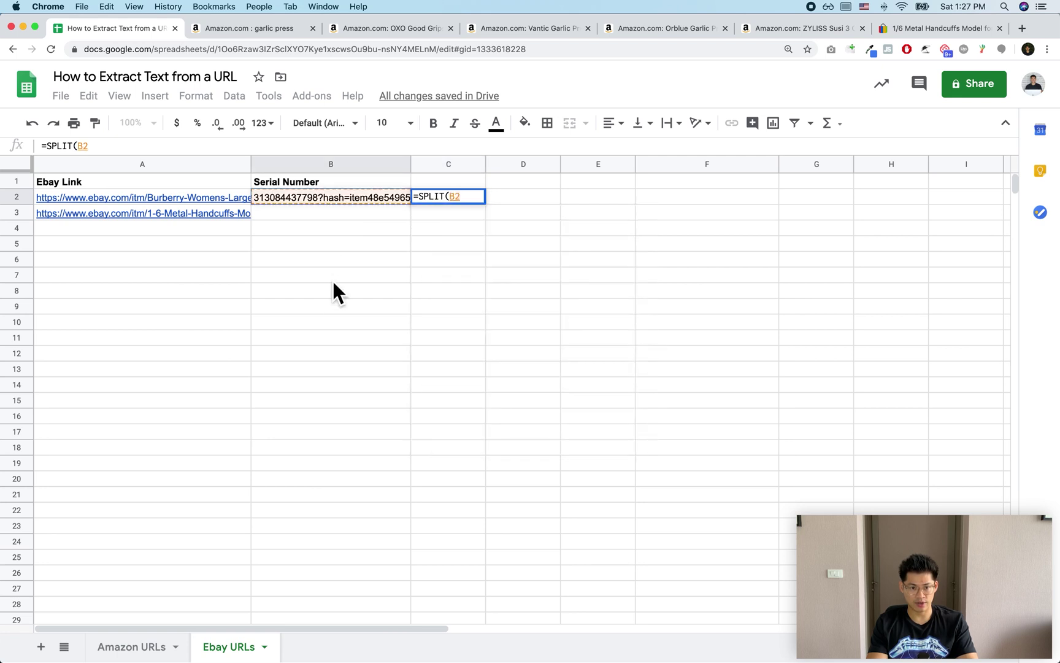
type(",\"")
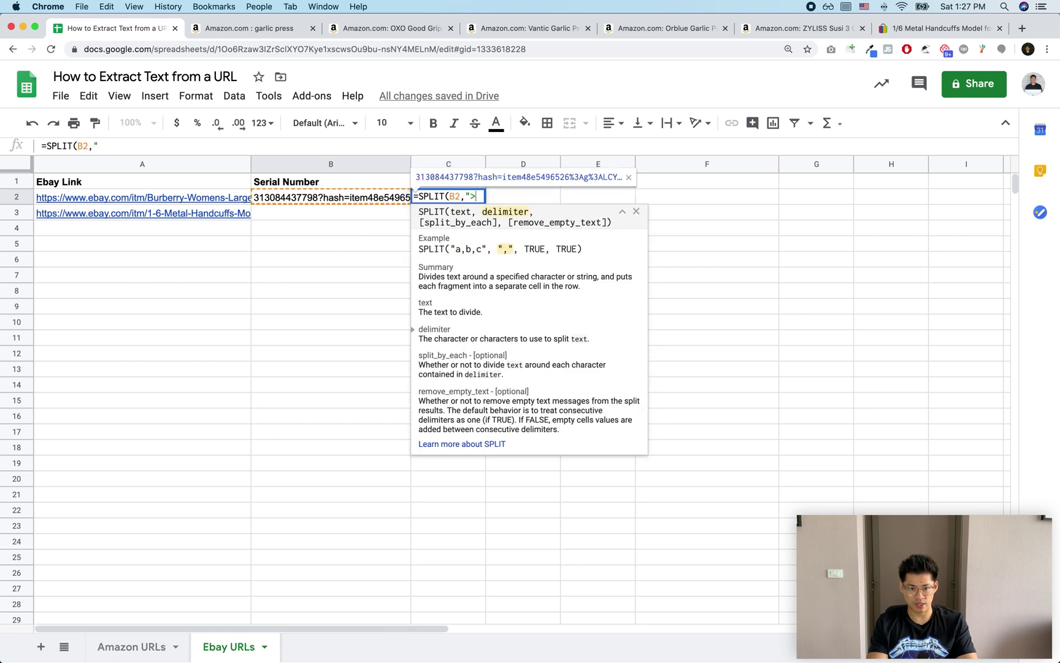
type("?)")
key("Left")
type("\"")
key("Return")
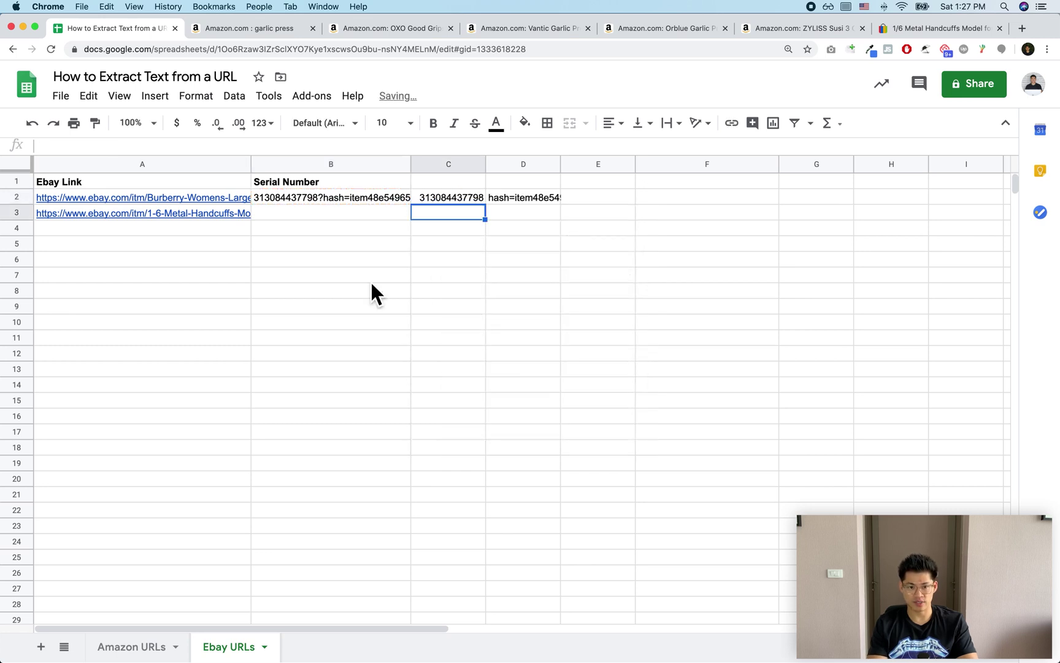
left_click(352, 197)
left_click(457, 203)
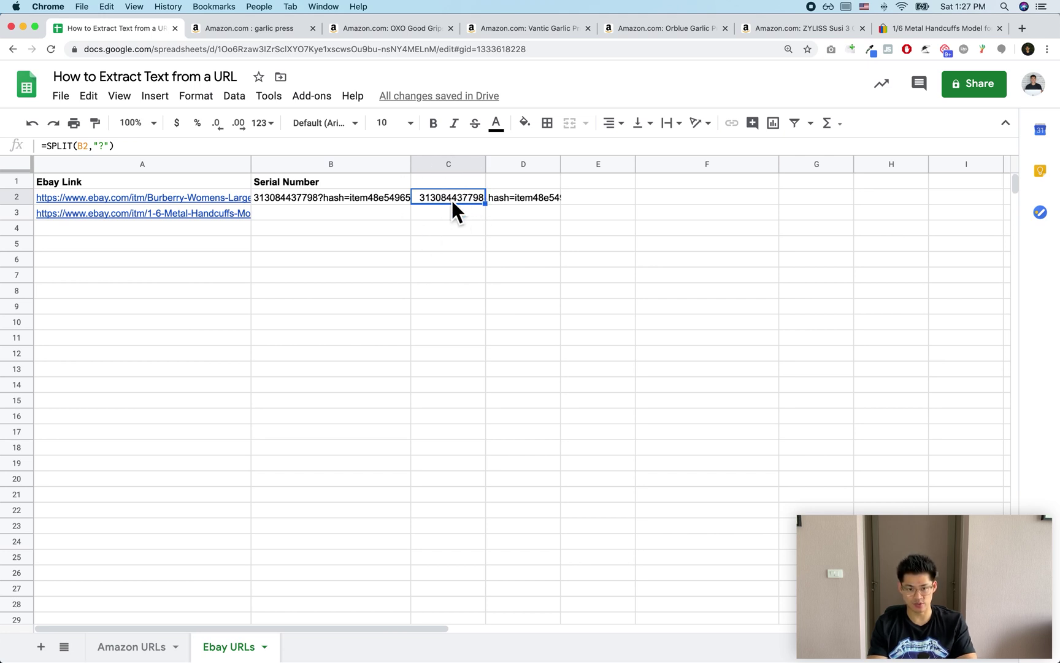
double_click(435, 200)
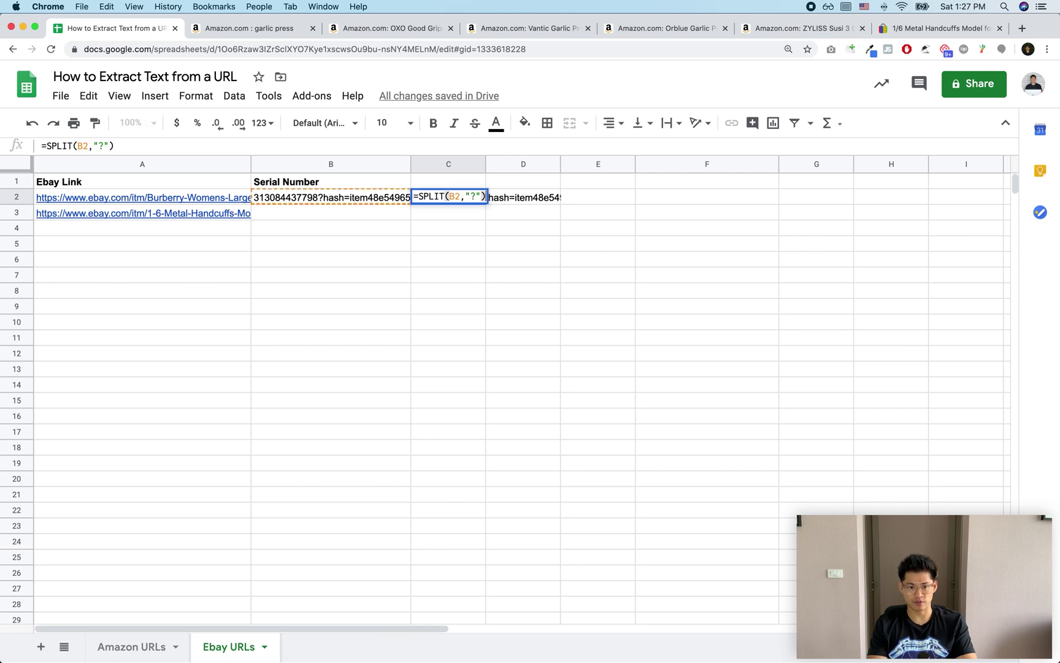
type("INDEX(")
key("End")
type(",1)")
key("Return")
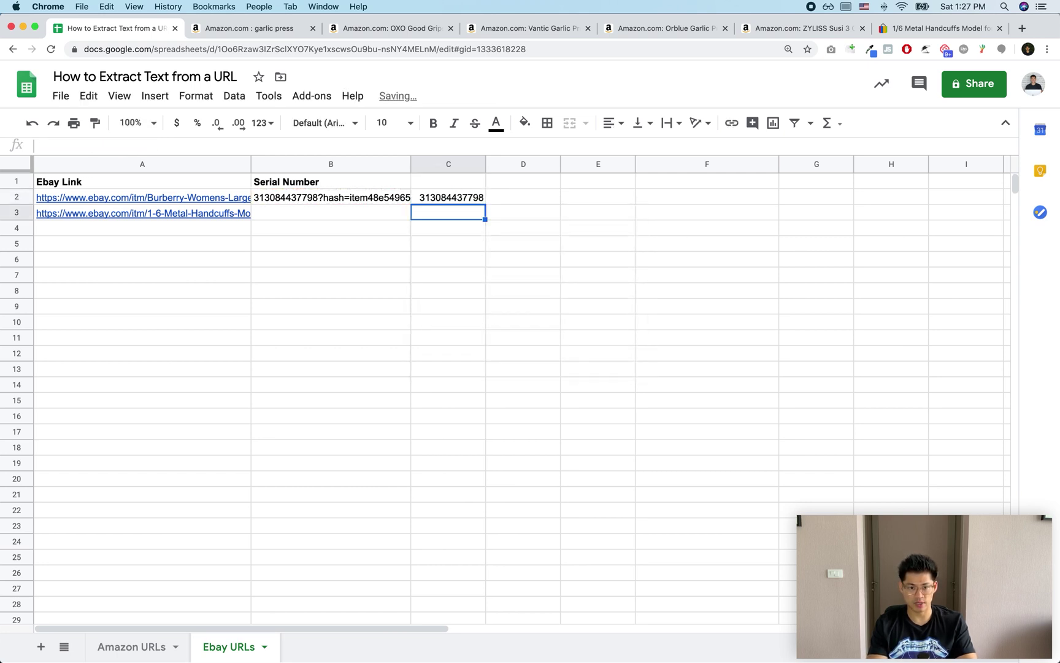
left_click(451, 197)
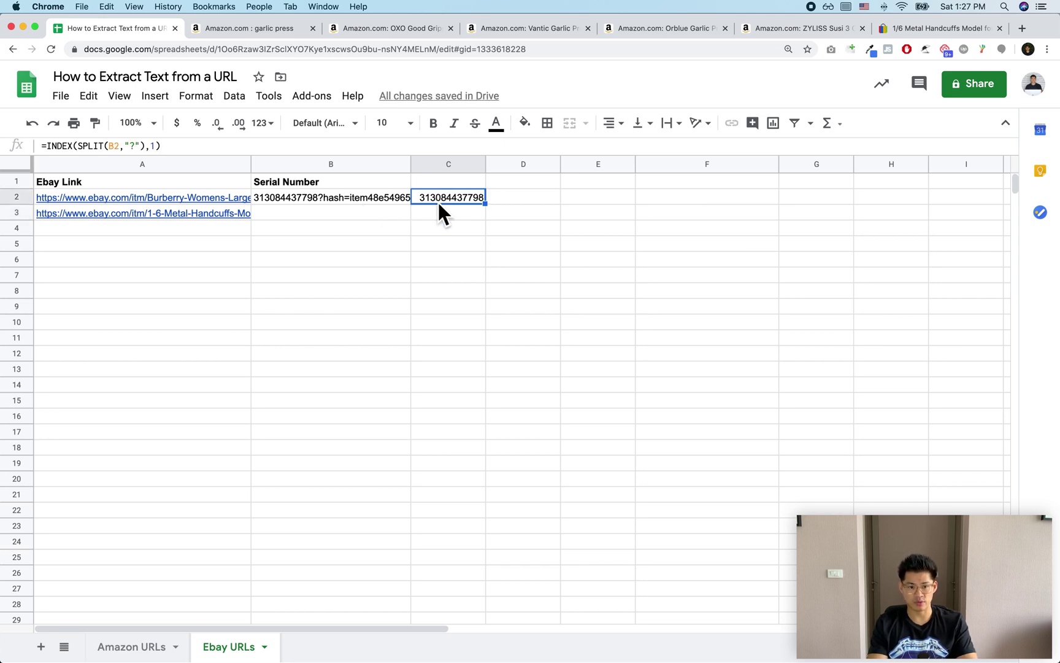
key("Delete")
left_click(343, 201)
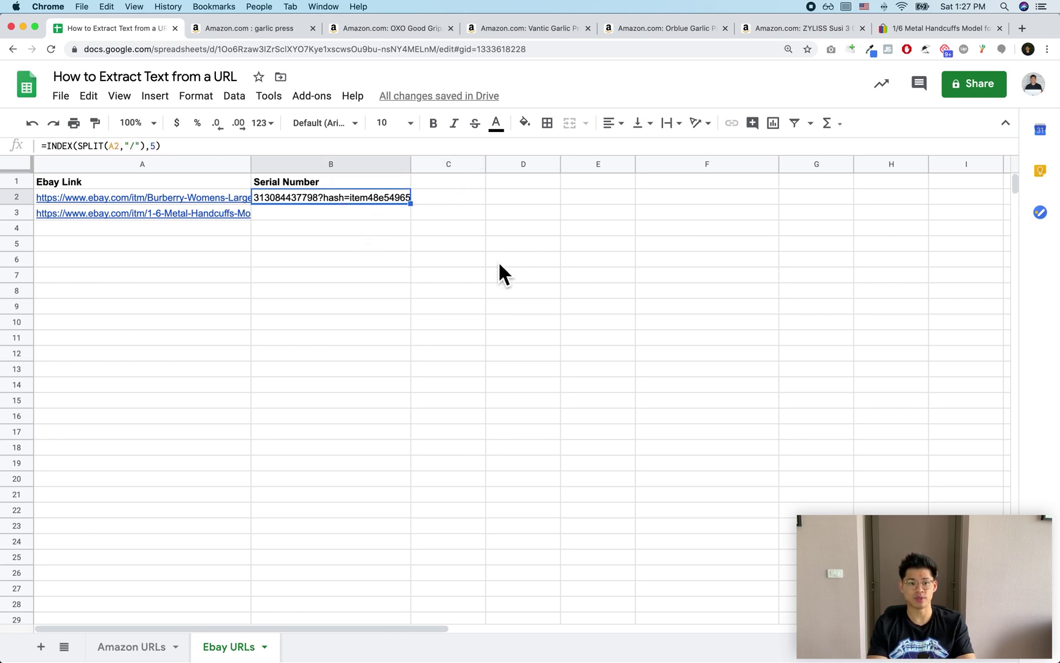
Split B2's fifth URL part at "?" using SPLIT(INDEX(SPLIT(A2,"/"),5),"?").
double_click(253, 194)
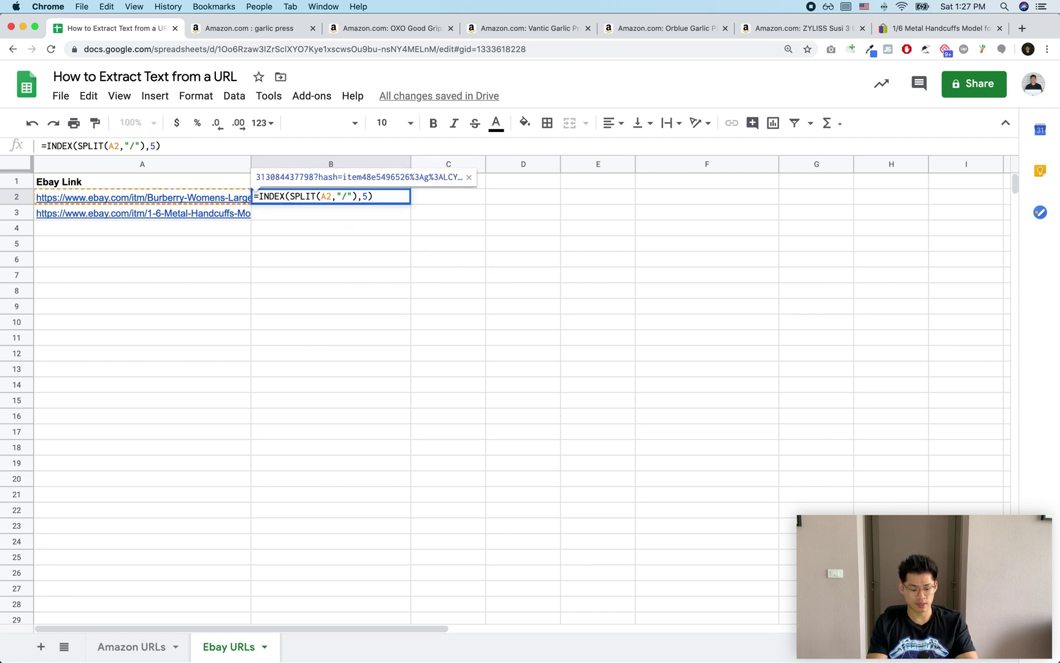
left_click(258, 196)
type("SPLIT(A2")
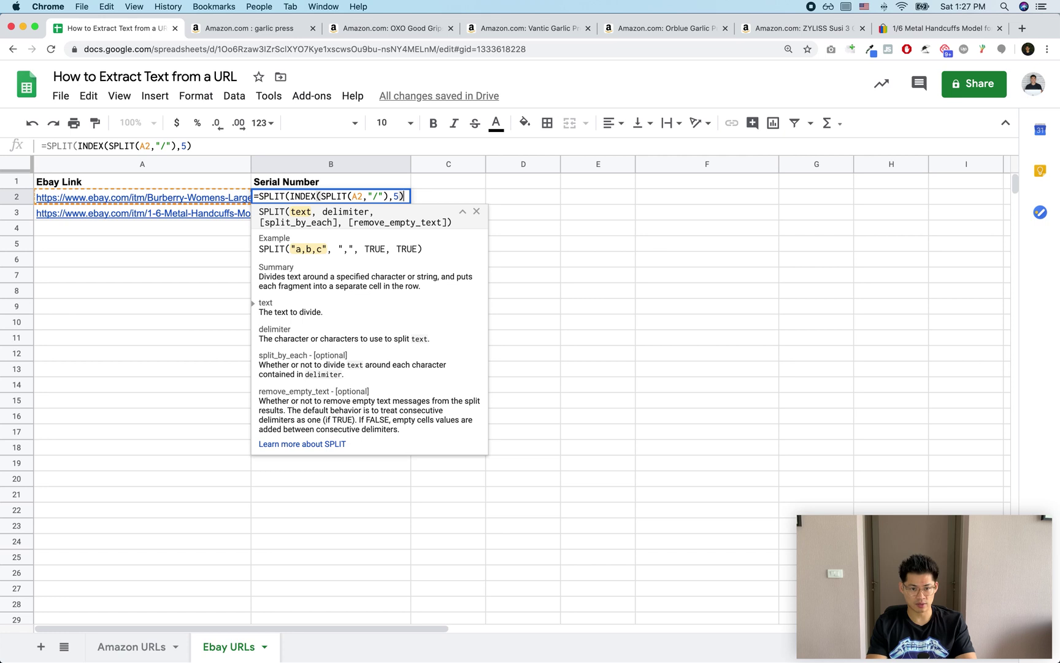
type(",")
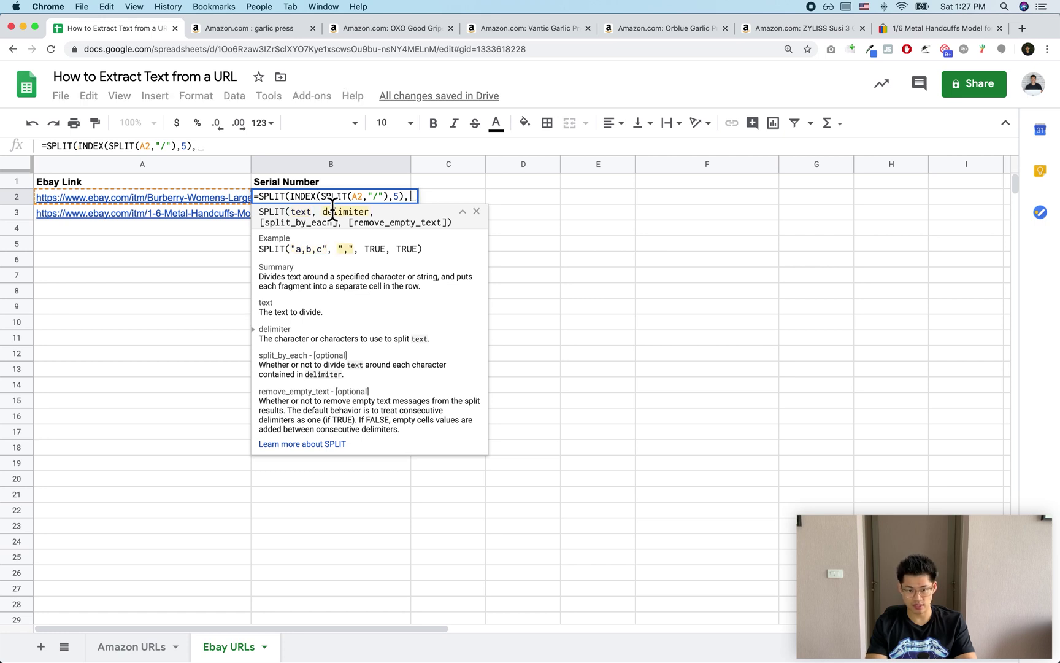
type("\"/\"),5),\"?\")")
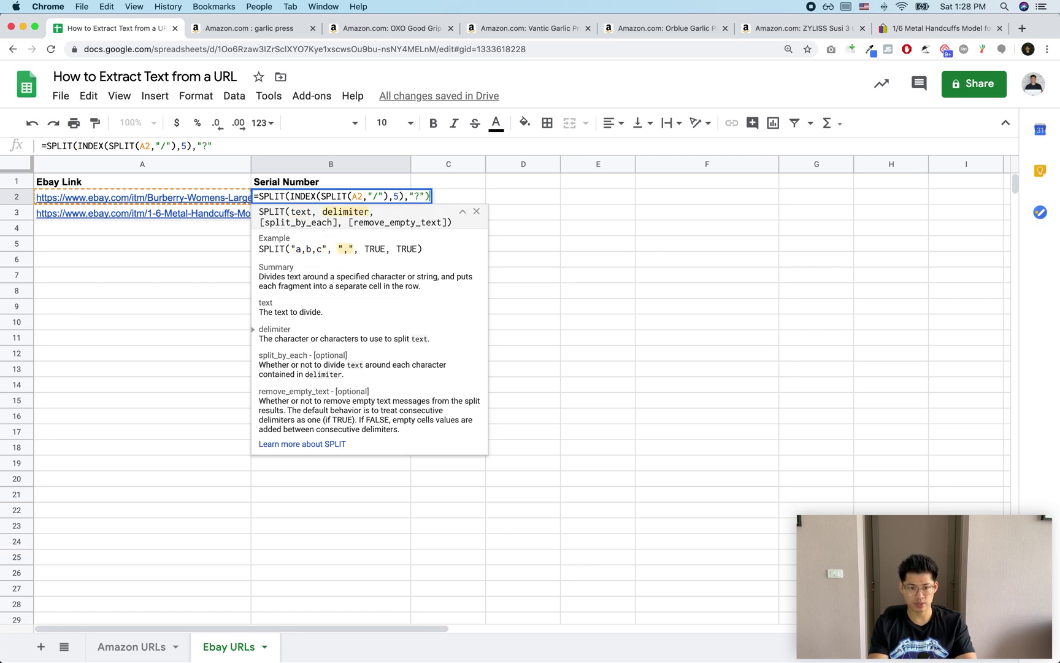
key("Return")
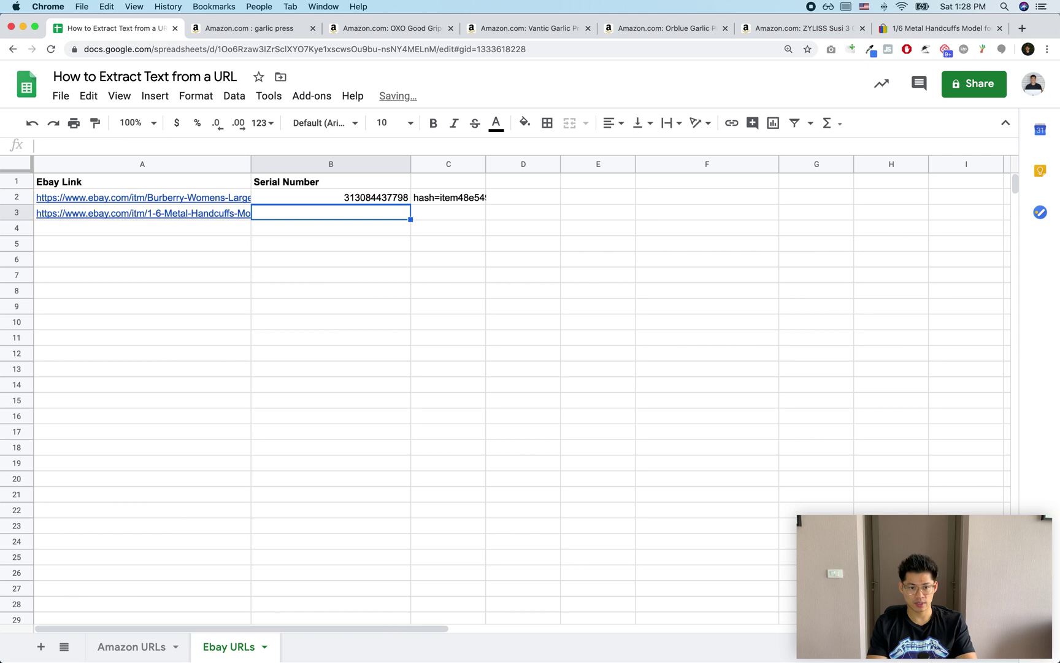
left_click(354, 202)
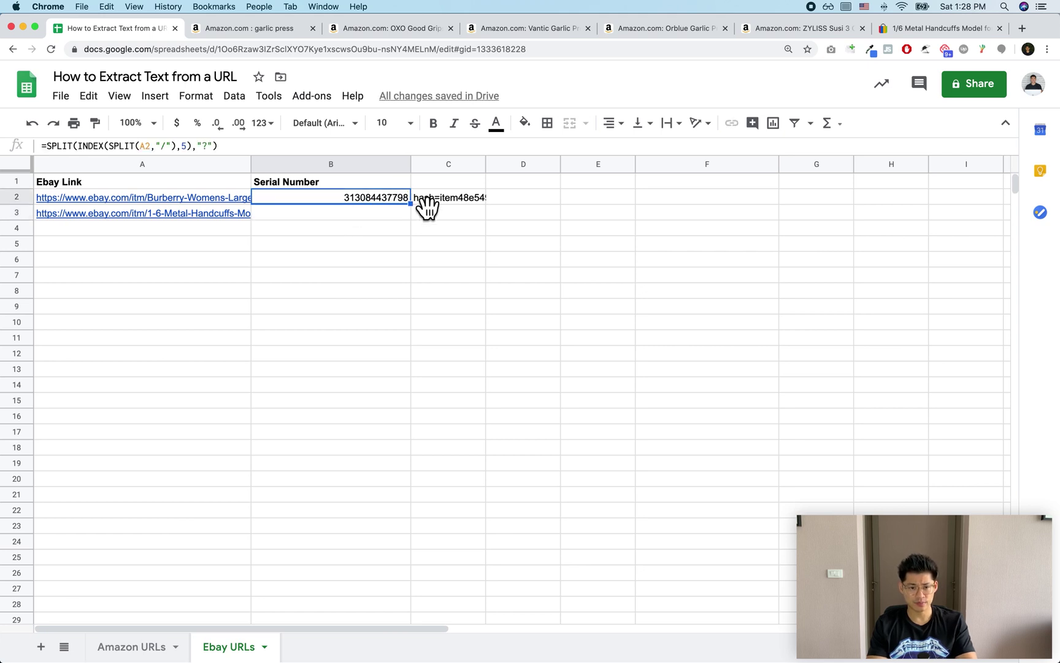
double_click(391, 200)
left_click(257, 197)
type("INDEX(")
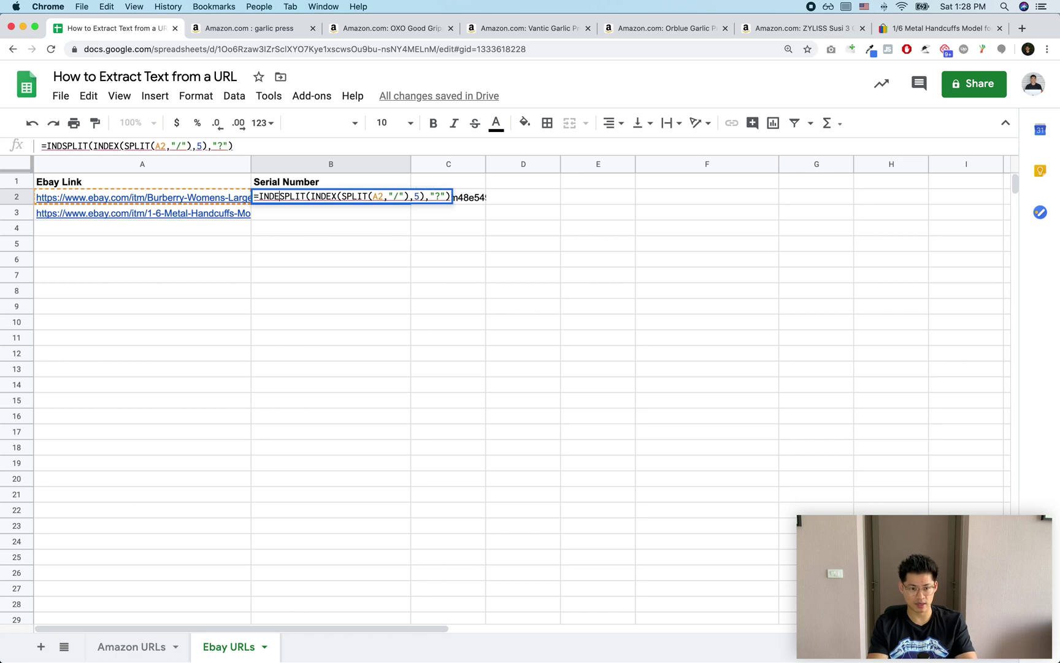
left_click(461, 197)
type(",")
type("1)")
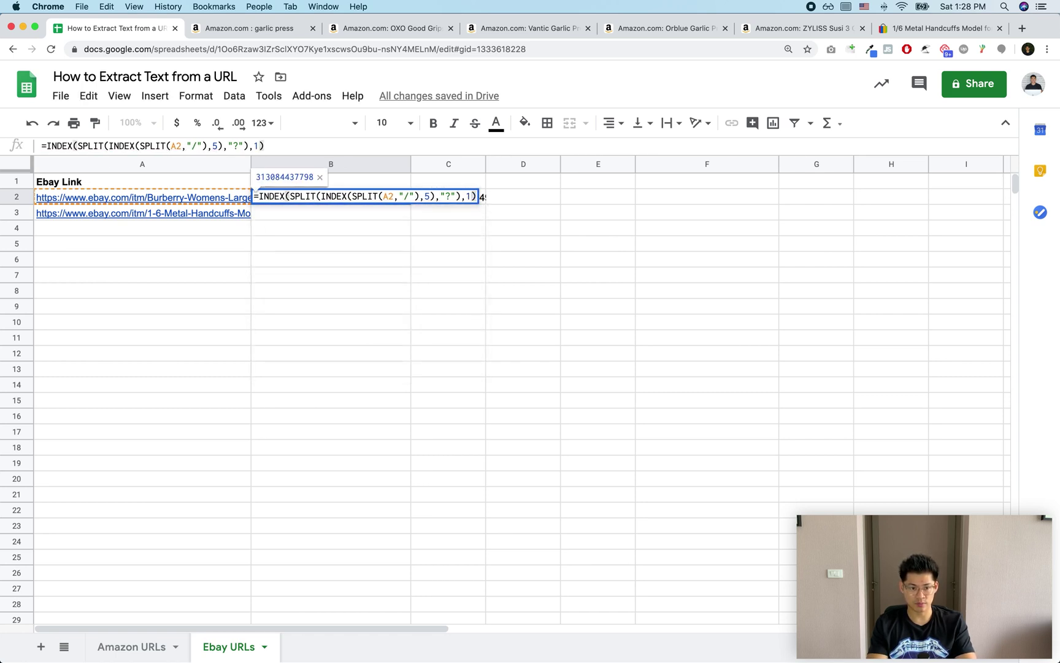
key("Return")
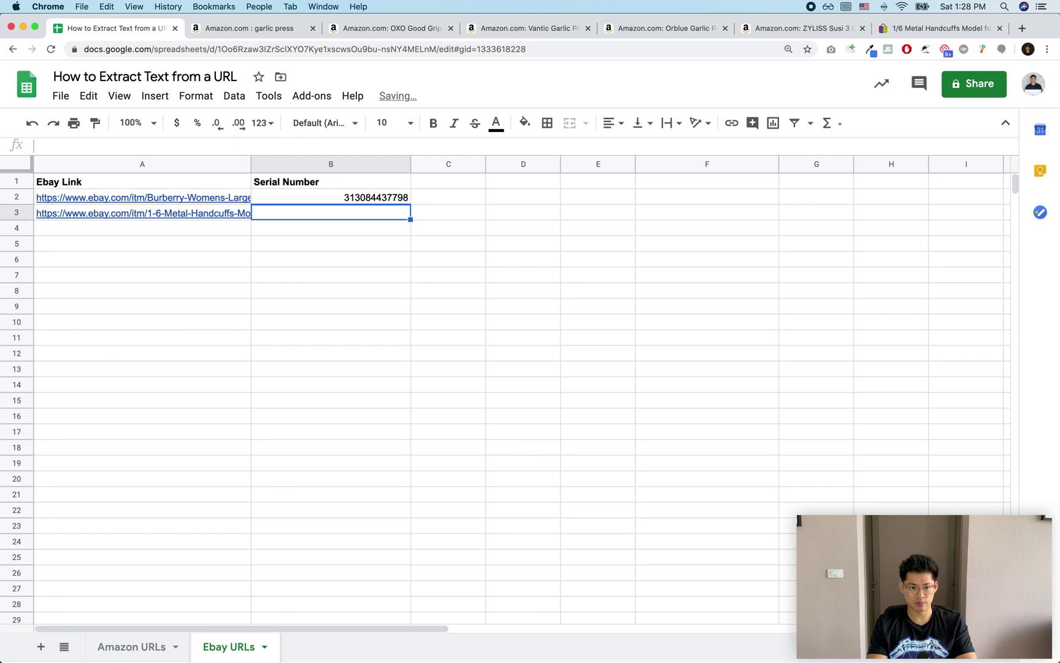
left_click_drag(411, 164, 342, 161)
left_click(308, 195)
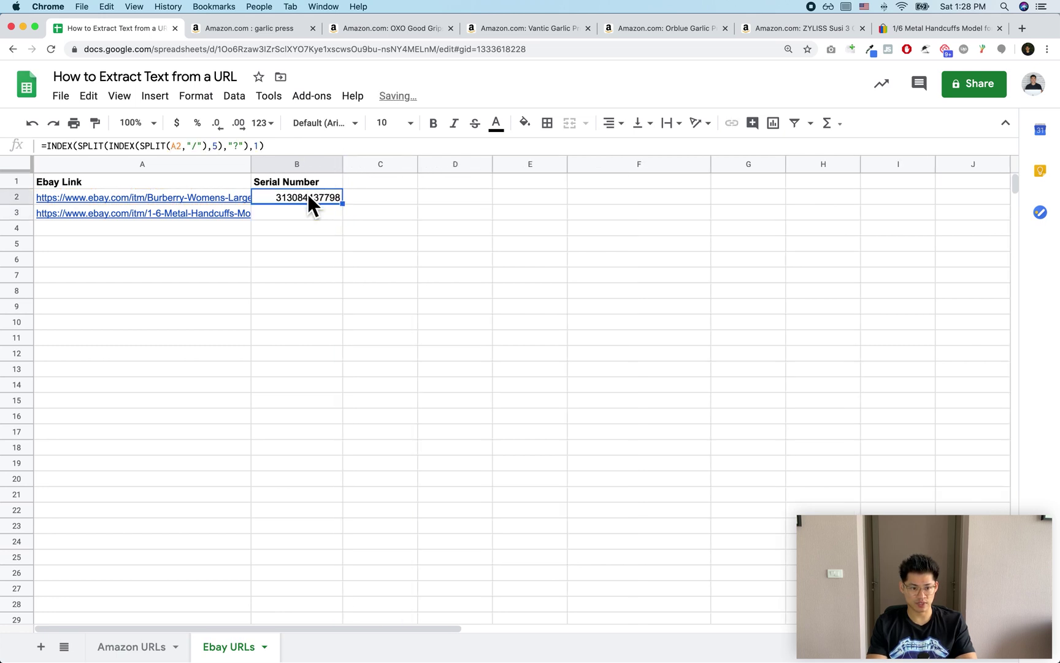
key("cmd+c")
key("Right")
key("cmd+shift+v")
key("Return")
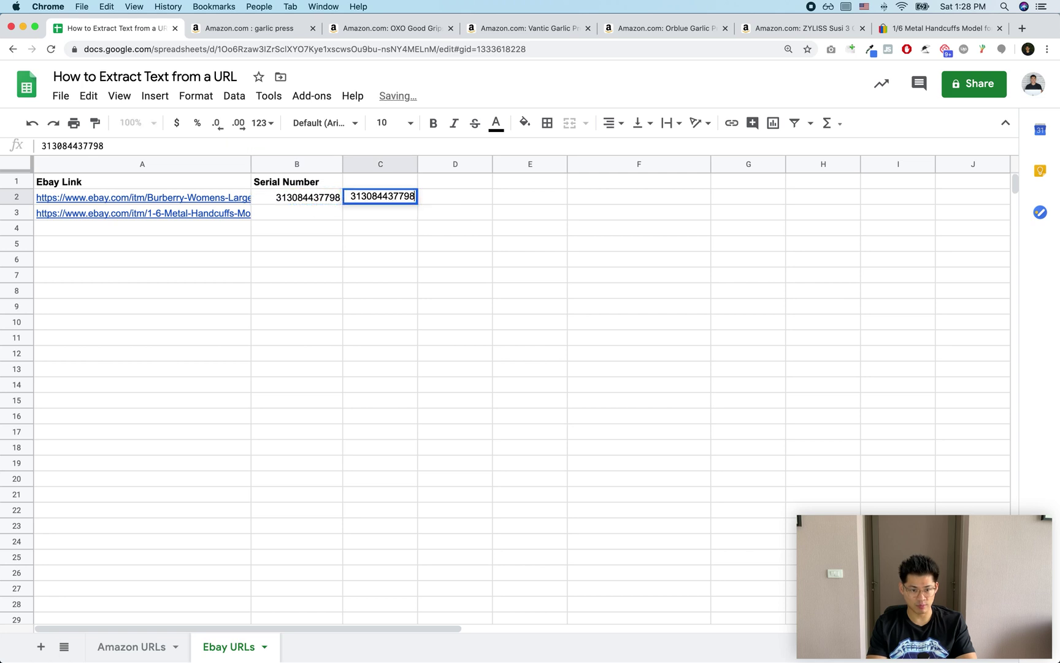
key("Escape")
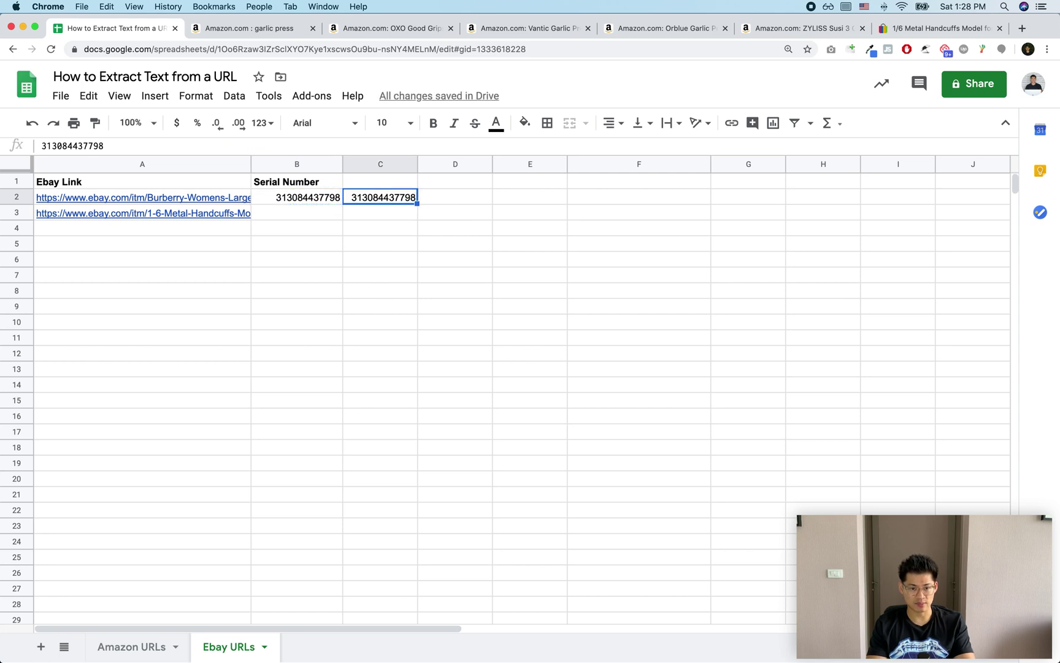
left_click(297, 196)
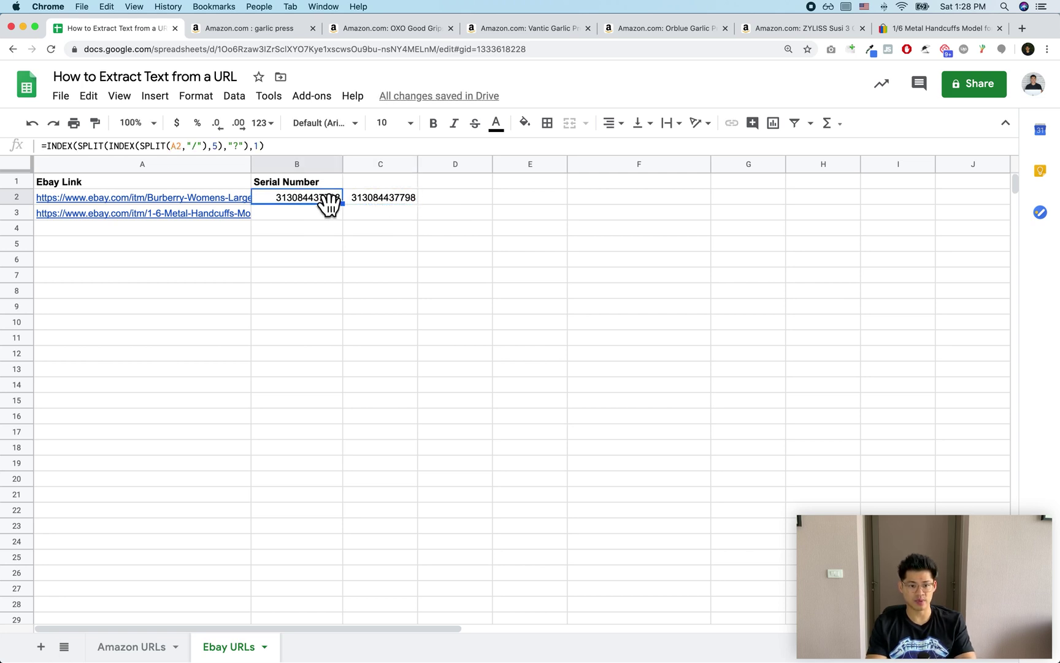
left_click(375, 199)
key("Delete")
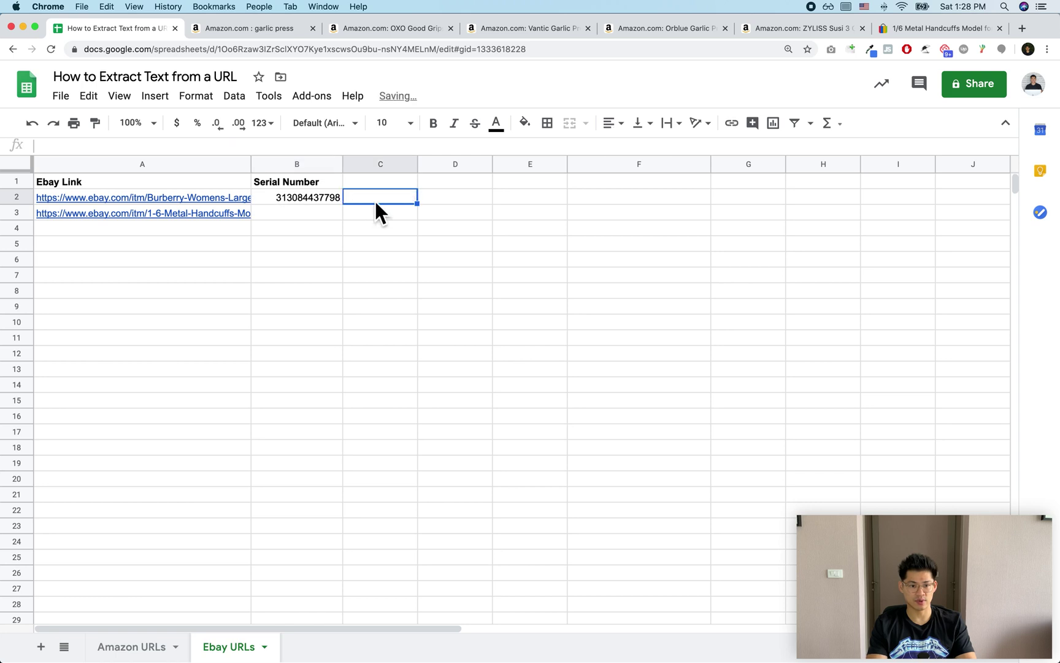
Fill the serial-number formula from B2 down into B3, then undo that fill.
left_click(313, 198)
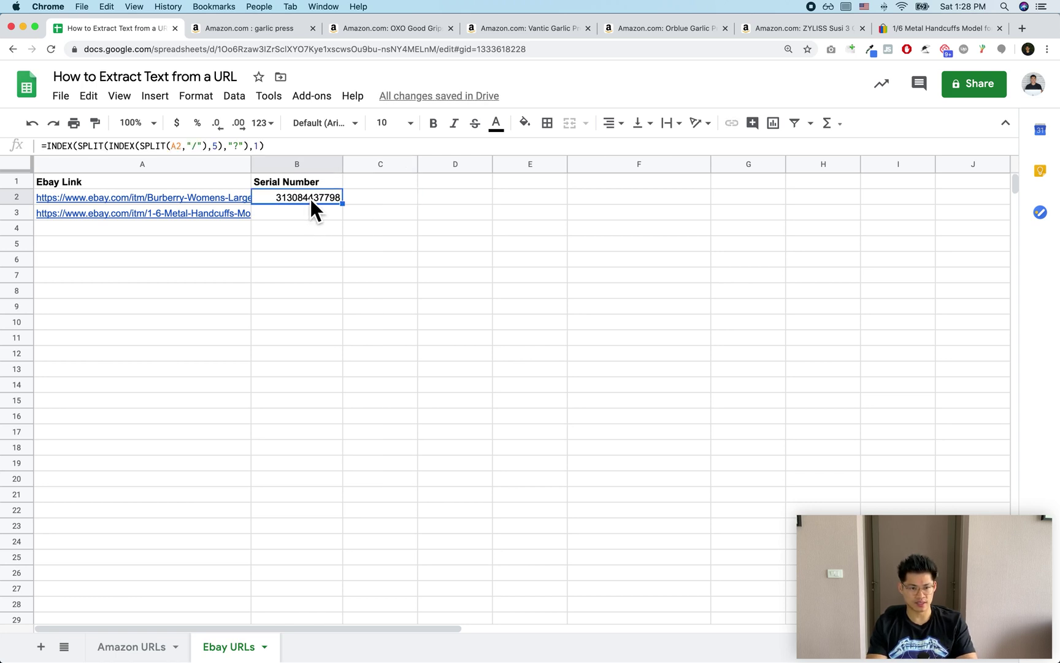
left_click_drag(309, 200, 310, 213)
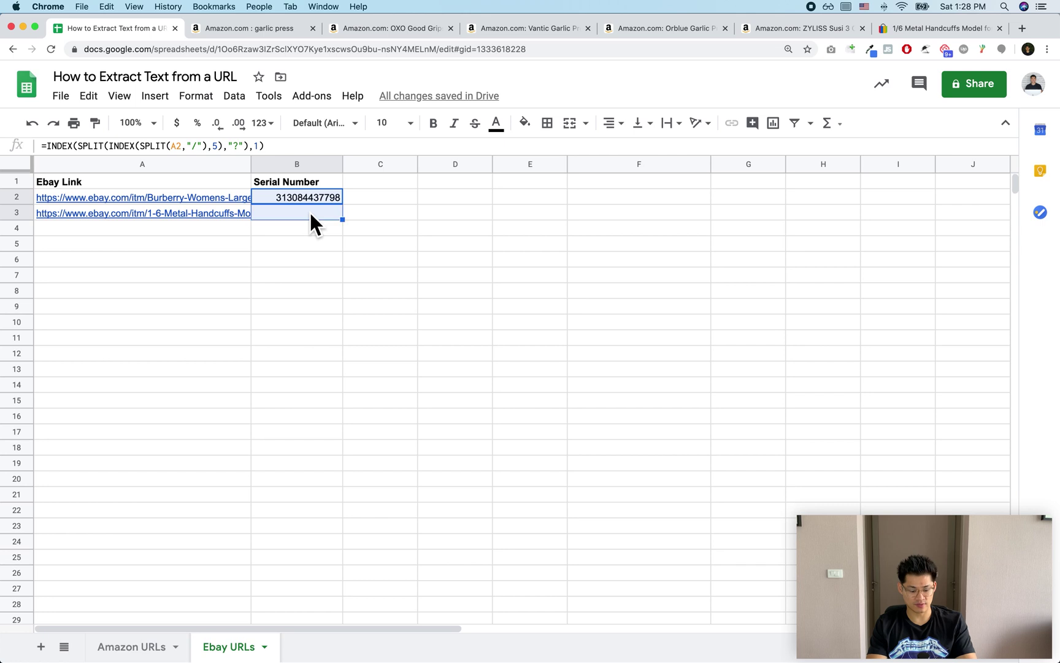
key("super+d")
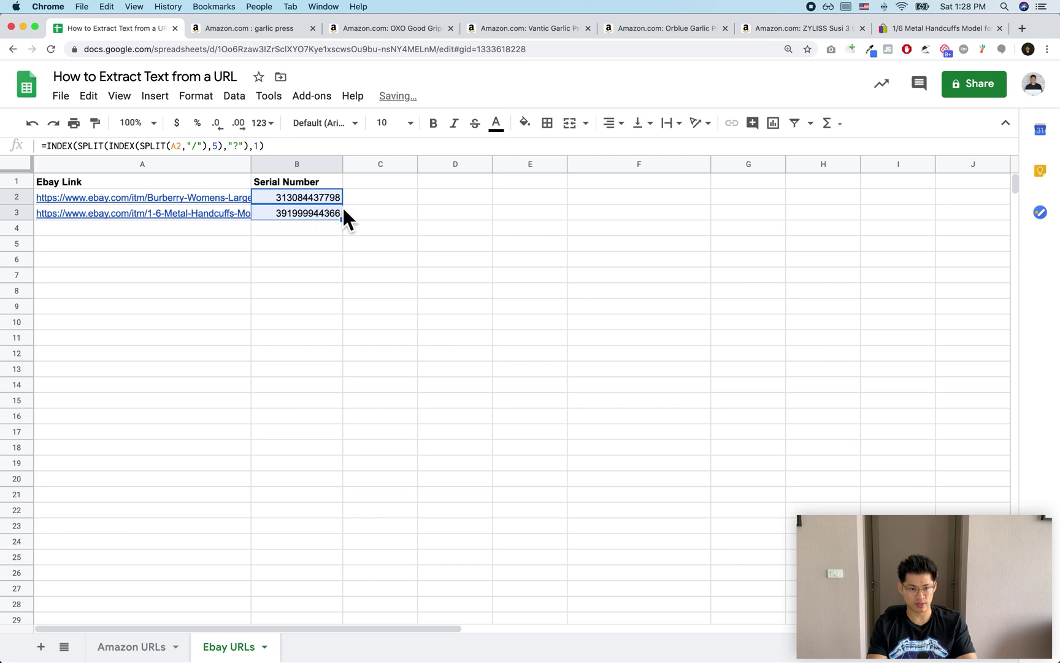
left_click(366, 198)
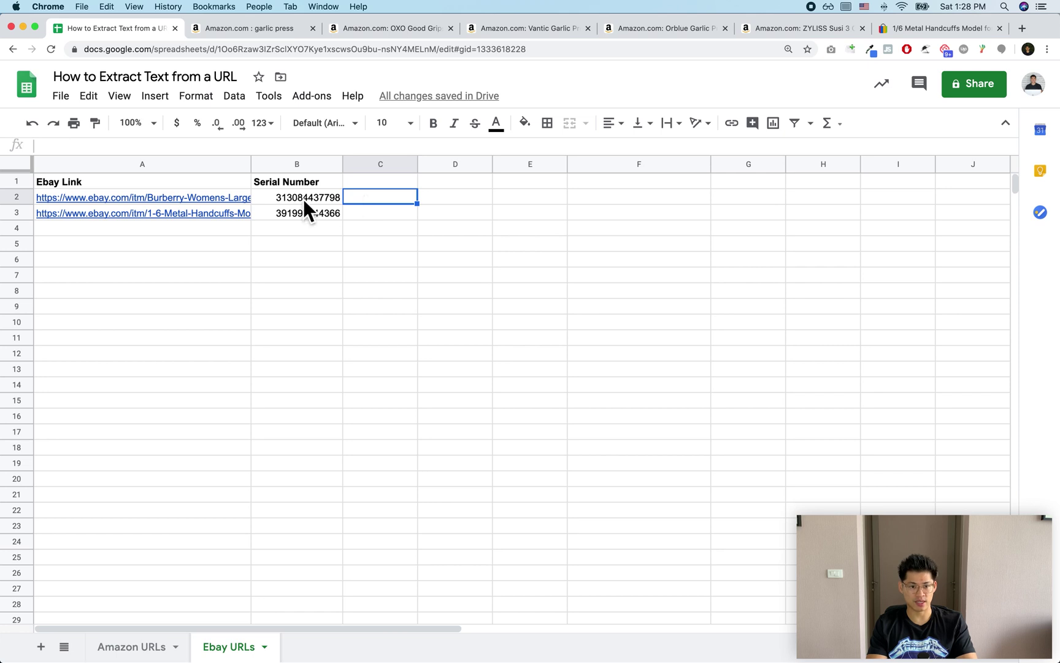
key("super+z")
Undo back to the hash-included serial version and review C2's formula.
key("super+z")
key("super+z")
key("super+z")
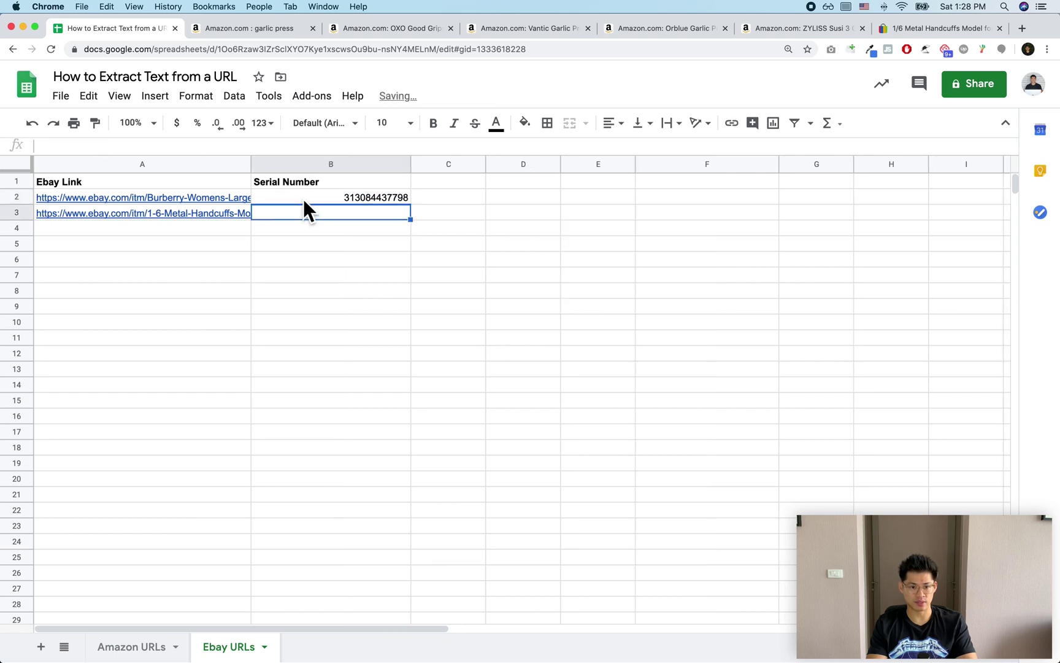
key("super+z")
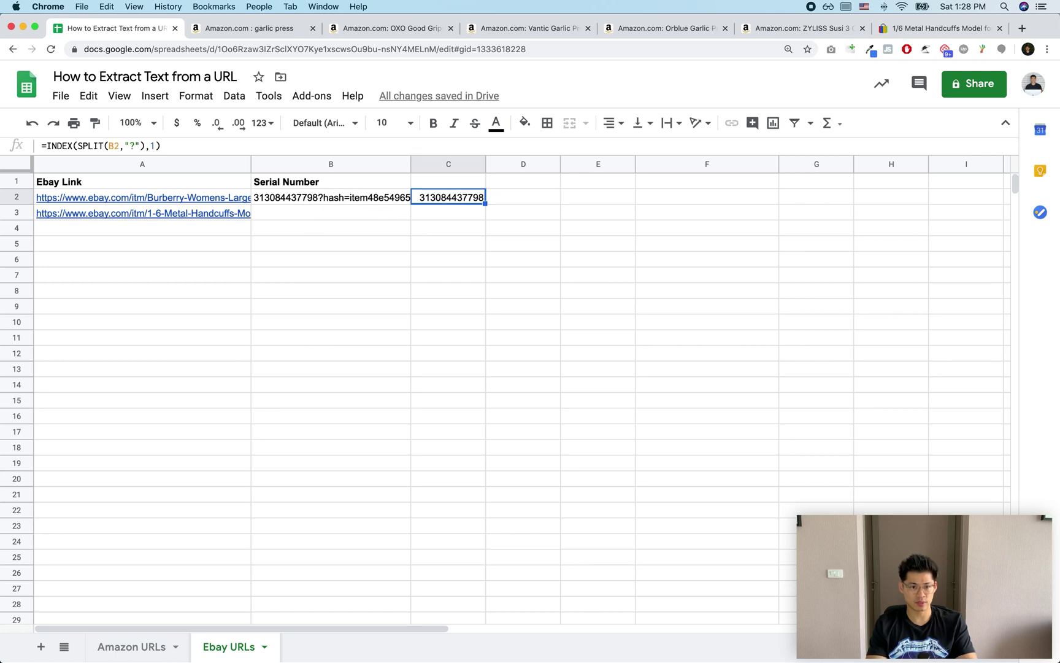
key("Return")
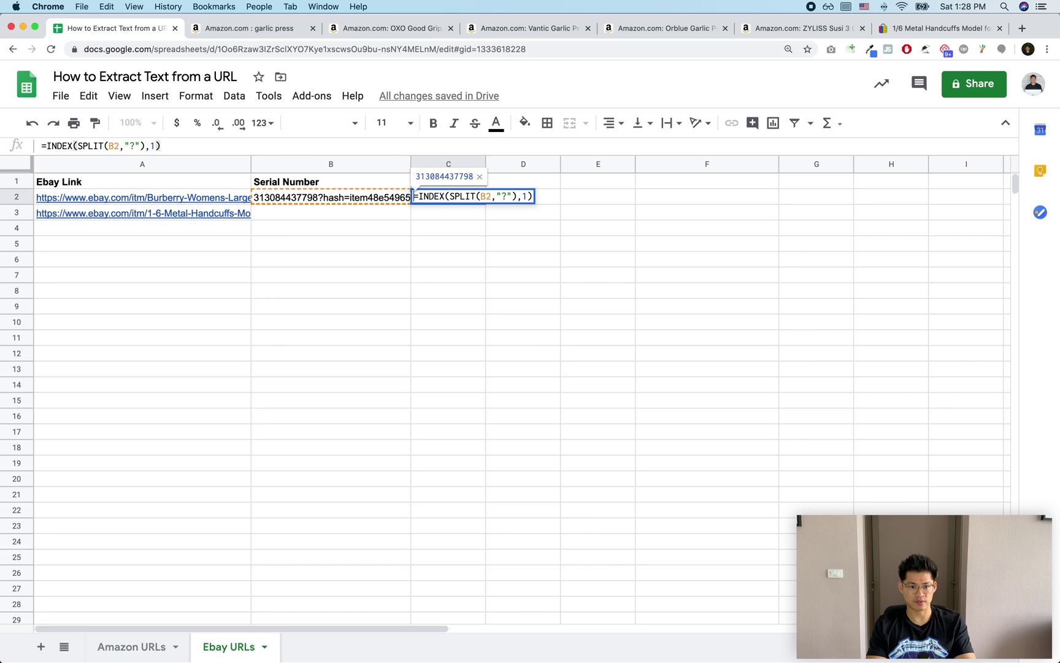
key("Escape")
key("ctrl+c")
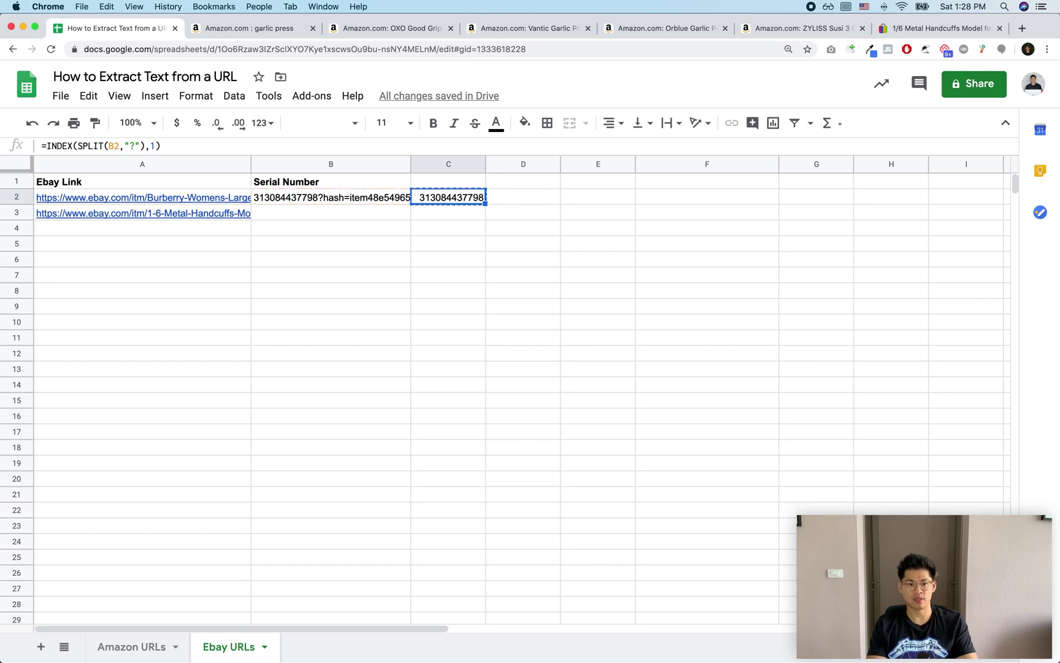
left_click(523, 197)
key("ctrl+shift+v")
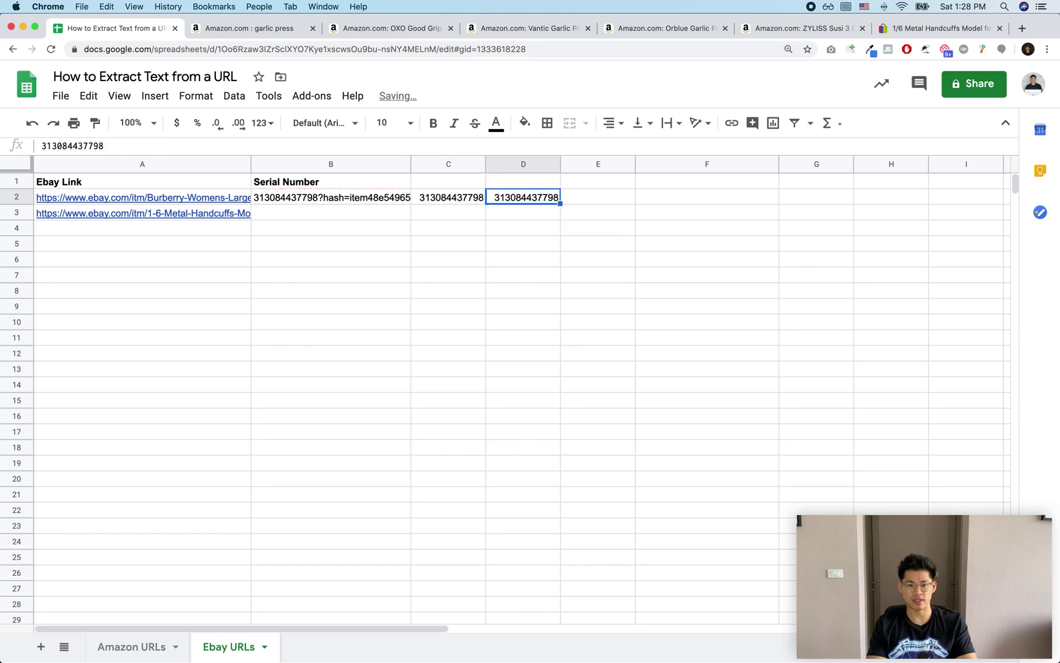
key("Return")
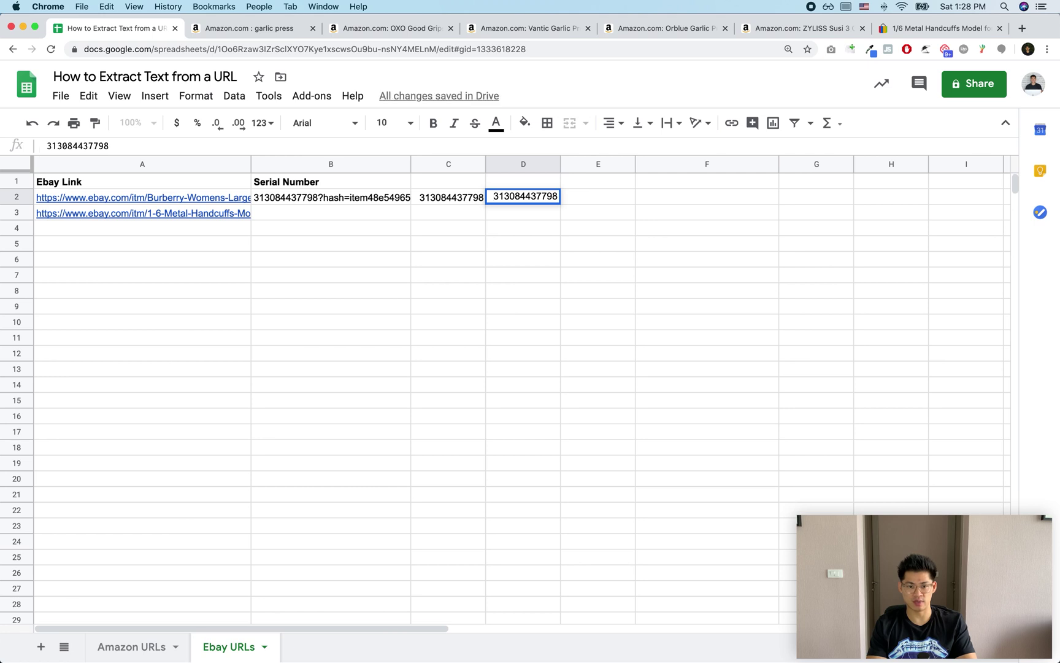
key("Escape")
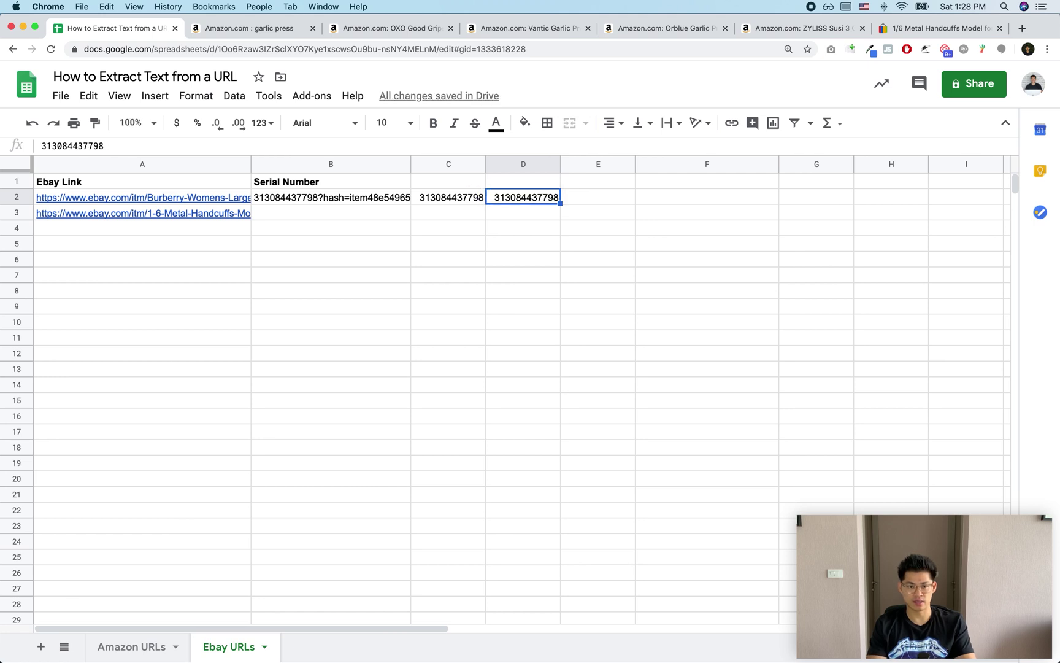
left_click(449, 197)
left_click(523, 197)
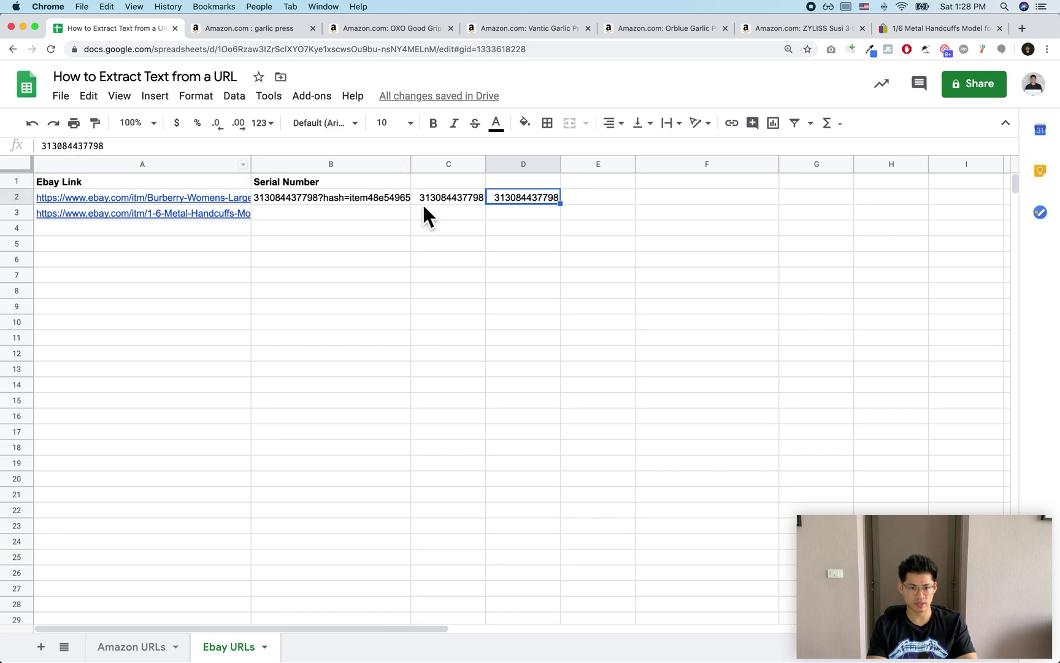
Inspect D2's pasted value in edit mode and compare it with C2's formula.
double_click(513, 195)
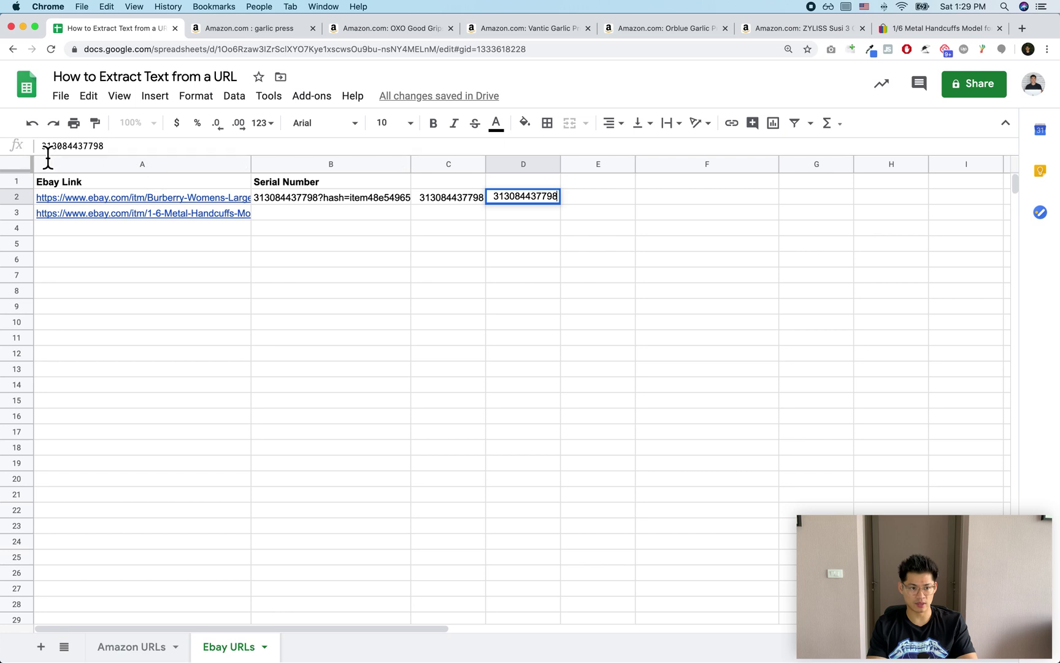
key("Left")
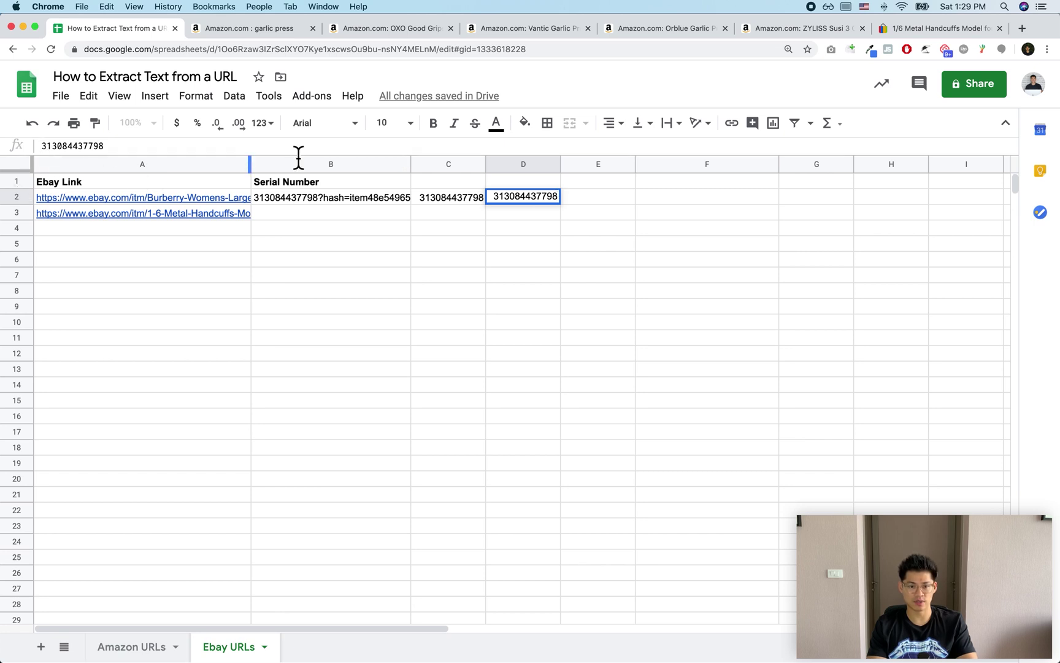
left_click(503, 196)
key("Escape")
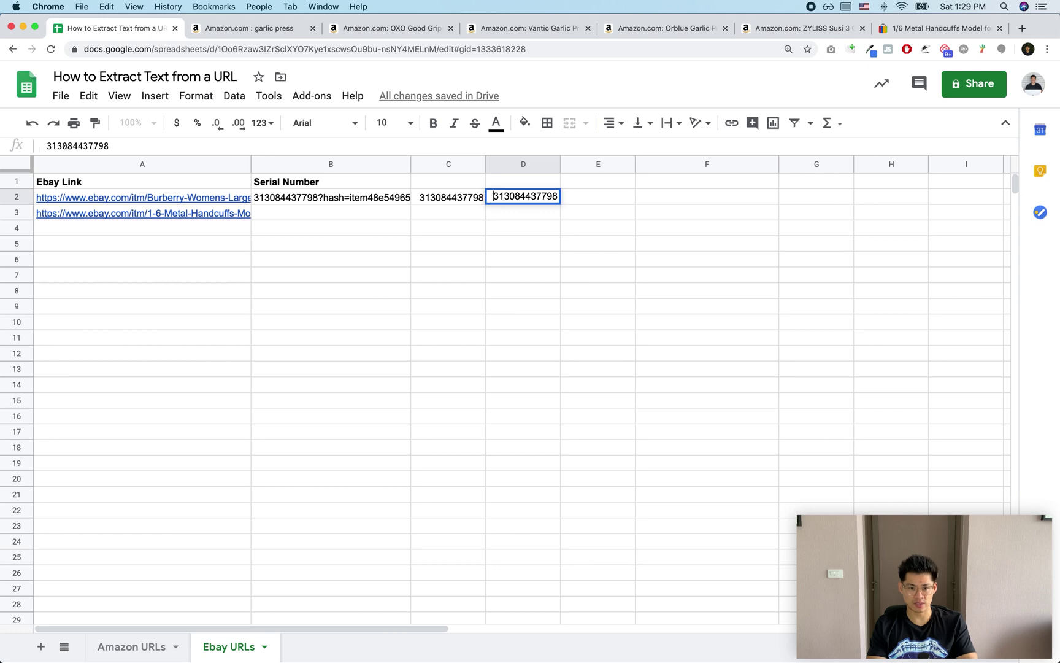
key("ctrl+Return")
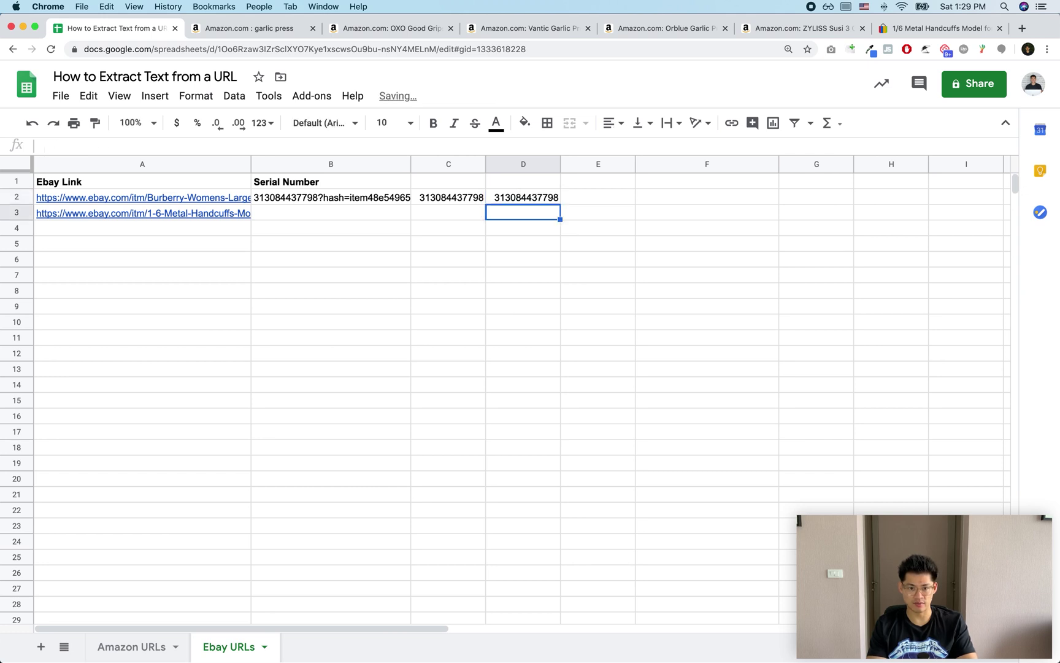
key("Return")
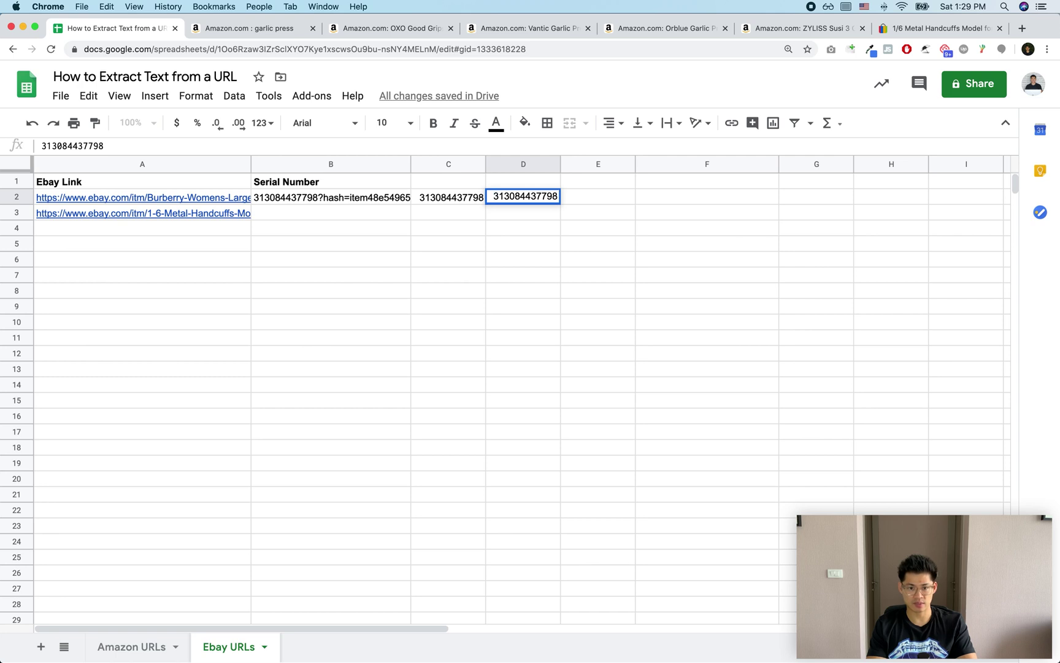
key("Escape")
key("Left")
key("Right")
left_click(597, 197)
type("=T")
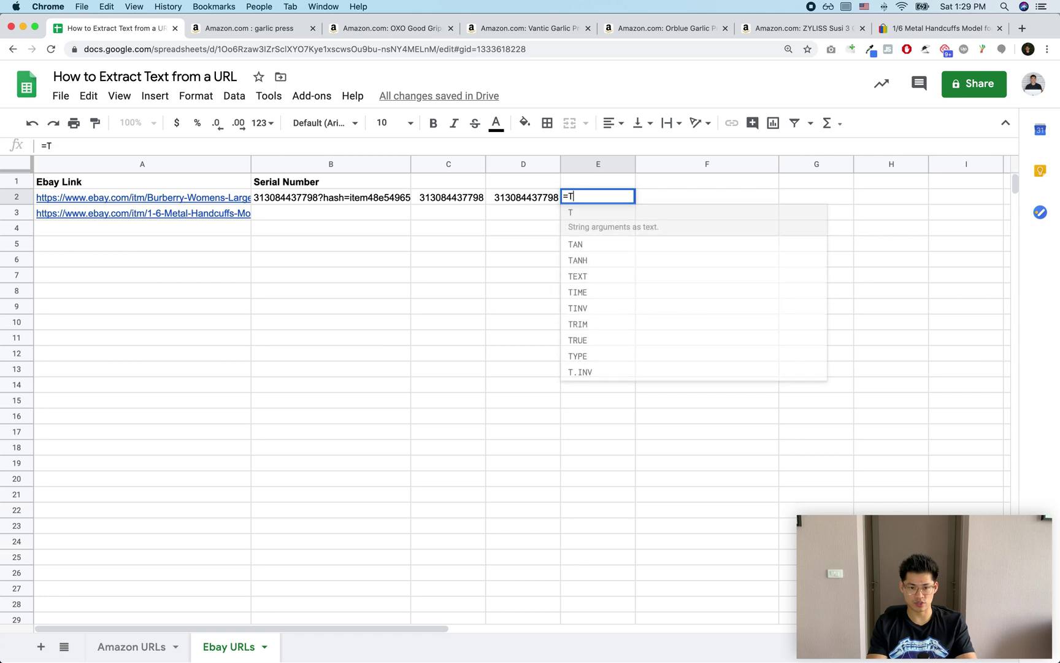
type("RIM(")
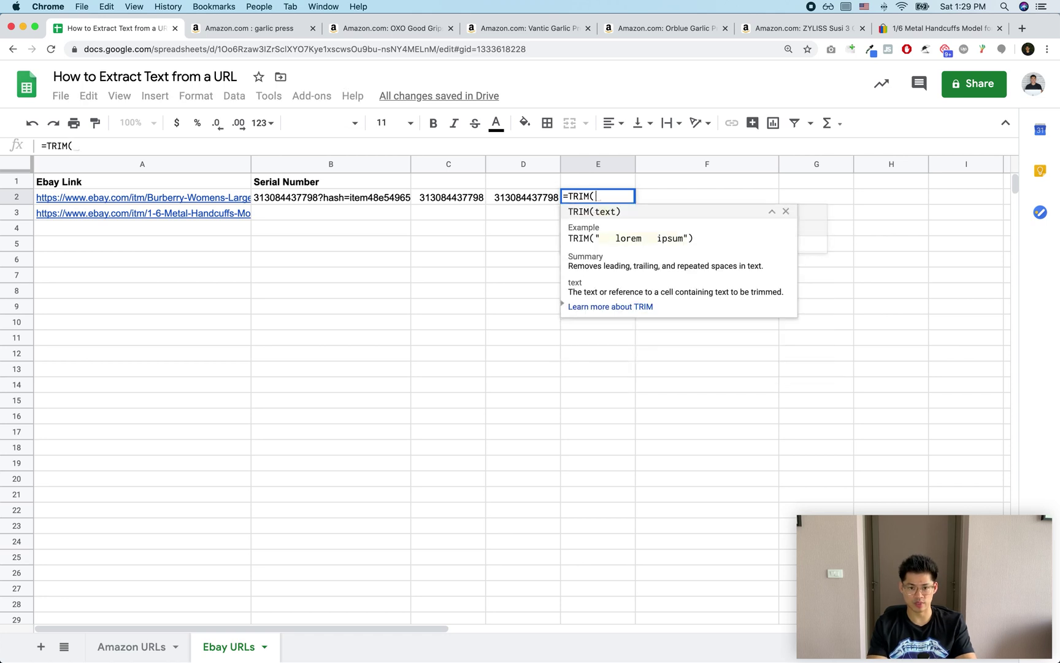
type("D2)")
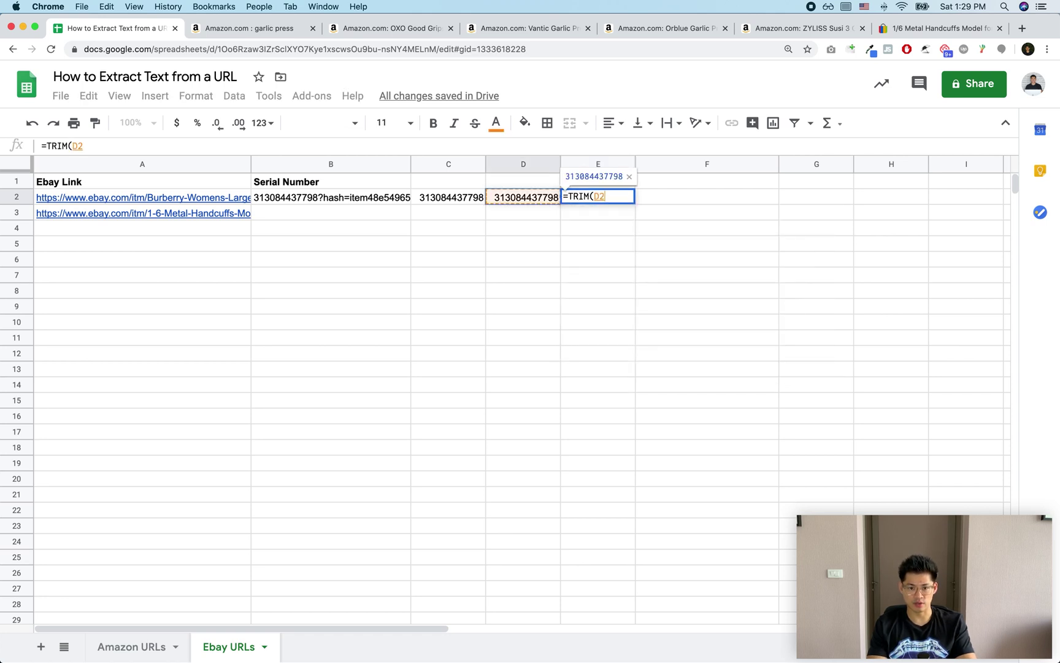
key("Return")
left_click(583, 197)
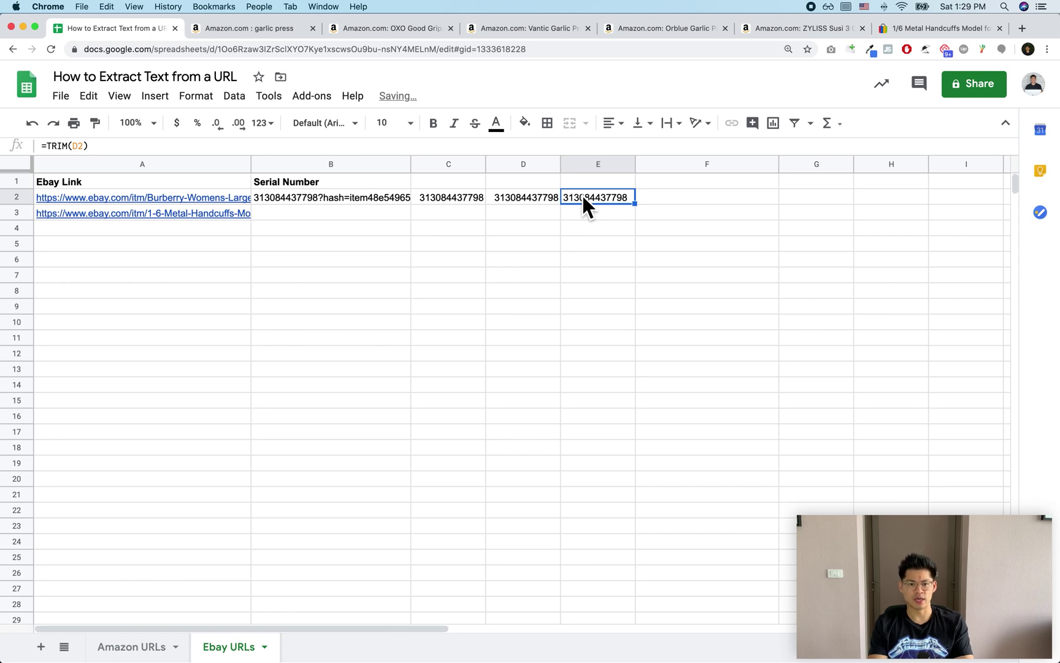
left_click(307, 199)
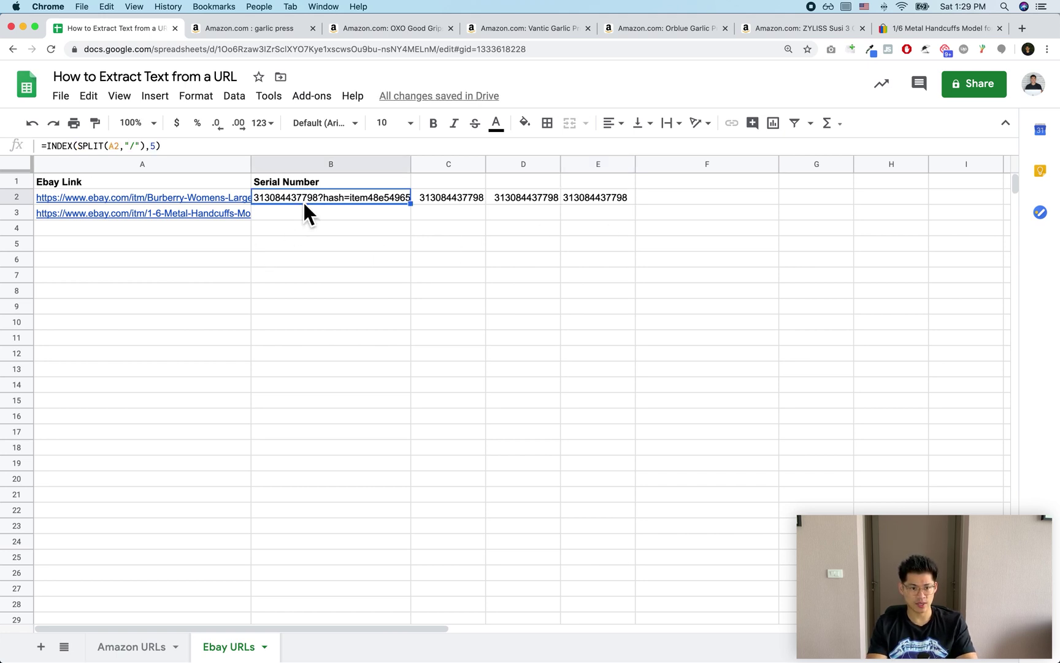
Clear helper cells C2:E2 and wrap B2's formula in SPLIT on "?".
left_click_drag(440, 201, 604, 211)
key("Delete")
left_click(353, 200)
key("Return")
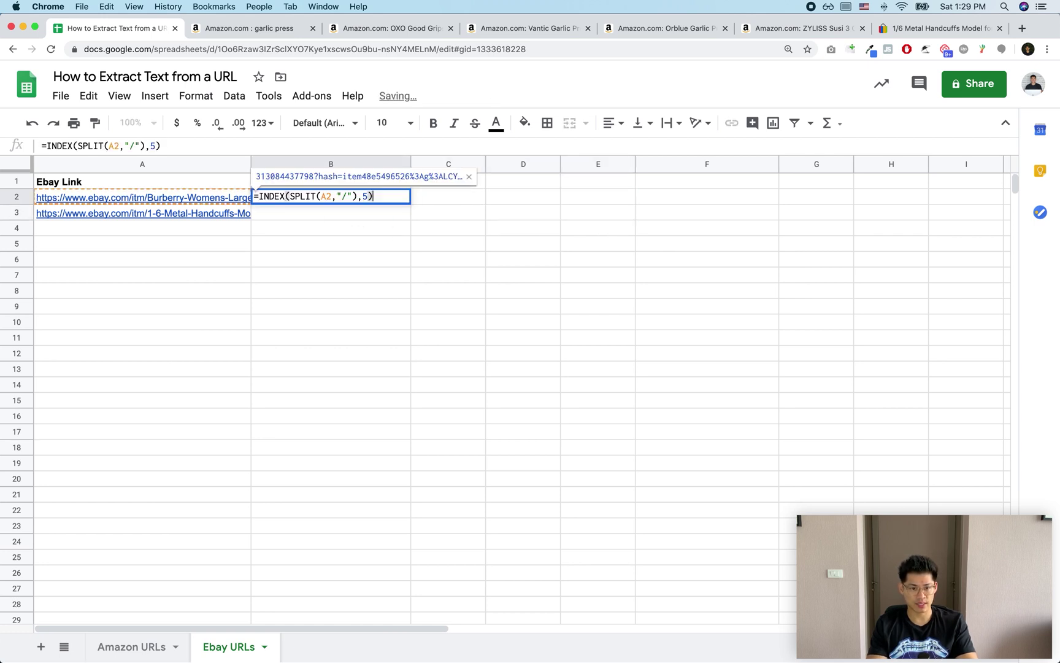
left_click(259, 196)
type("SPLIT(")
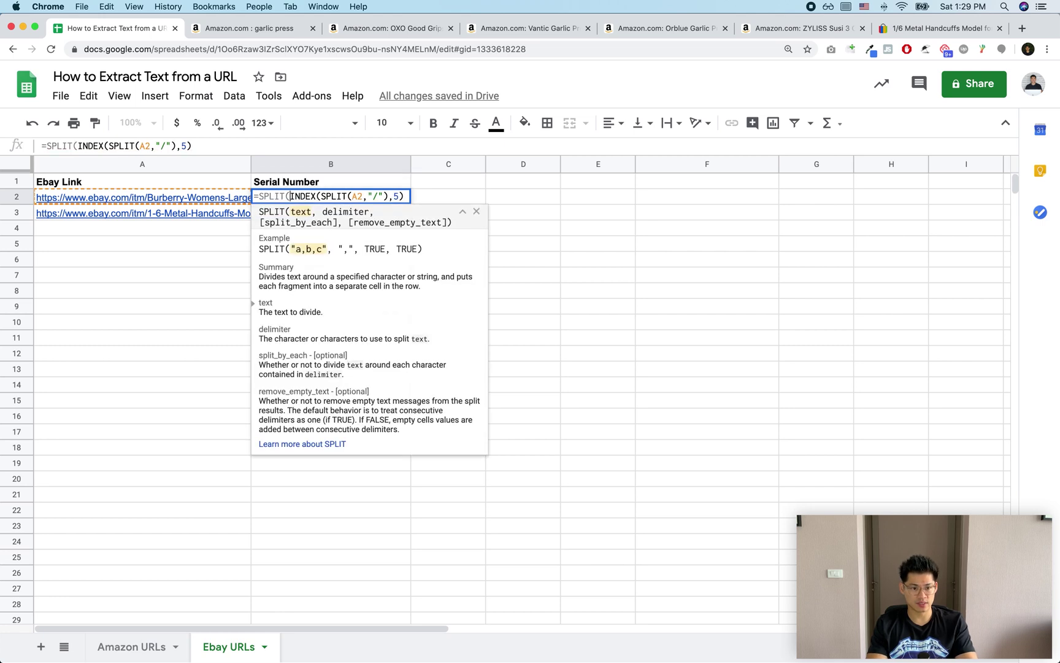
type("\"?\")")
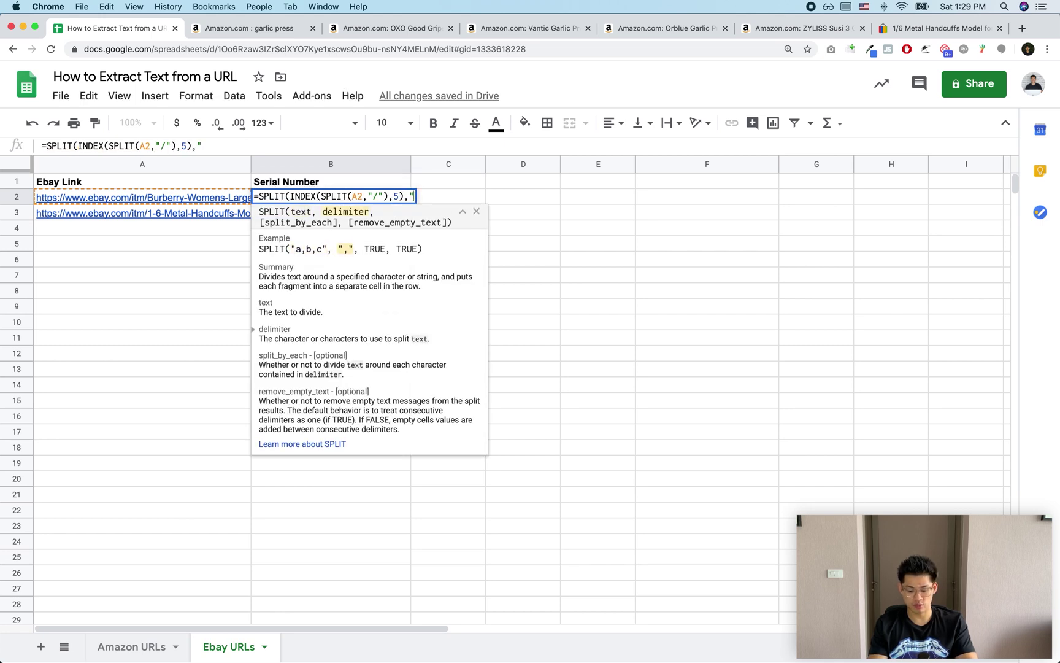
key("Return")
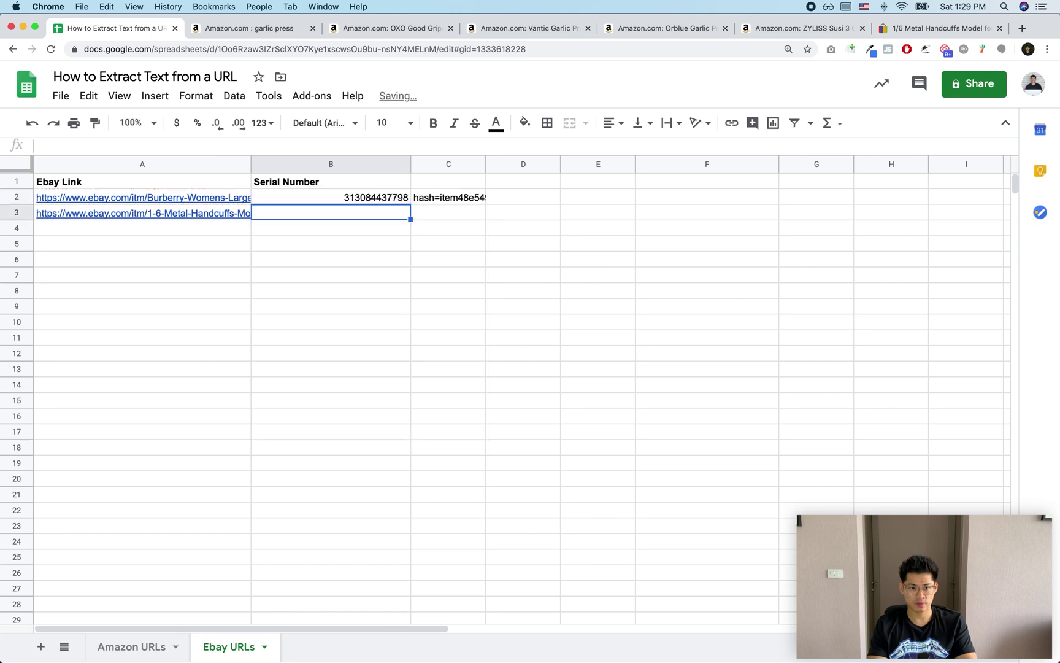
key("Up")
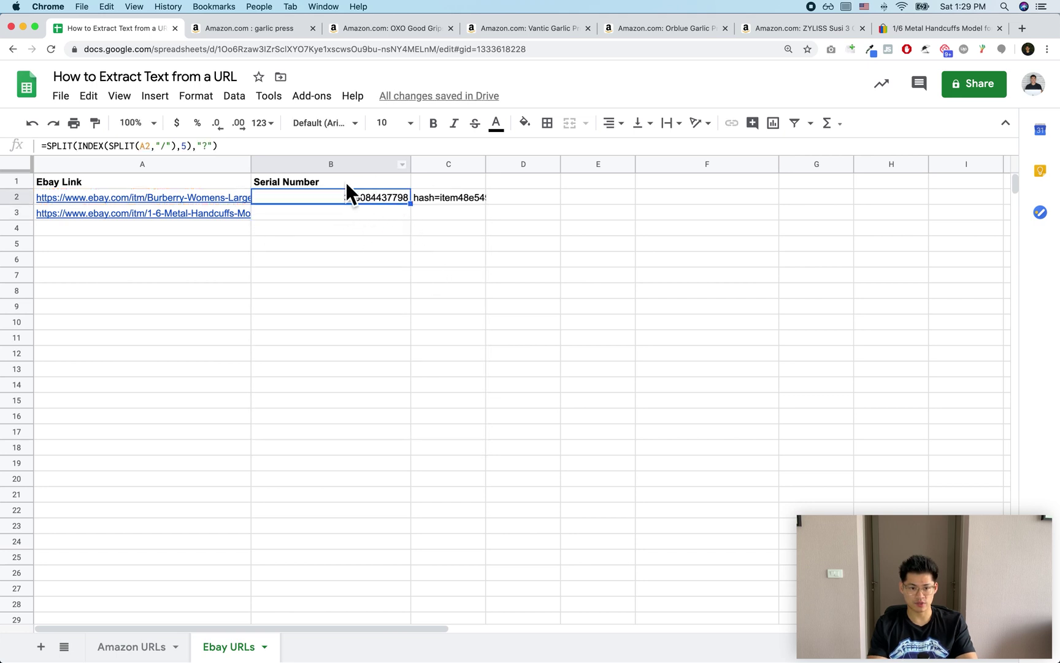
Wrap B2 in INDEX(...,1) for the bare serial and fill it down to B3.
double_click(348, 192)
left_click(257, 196)
type("INDEX(")
left_click(461, 196)
type(",1)")
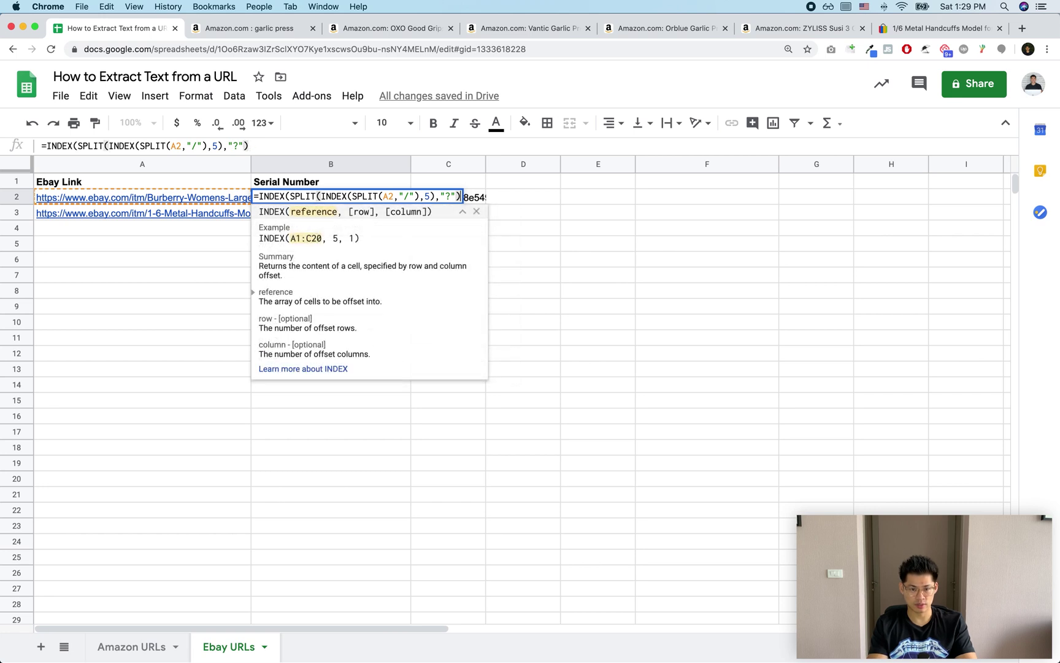
key("Return")
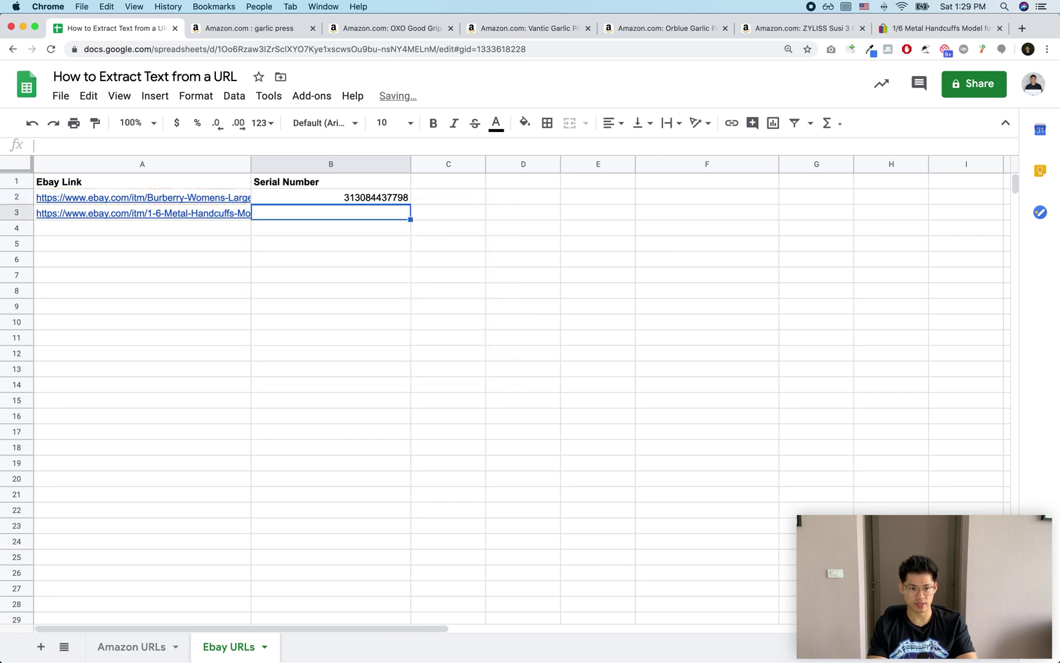
key("Up")
left_click_drag(418, 211, 414, 222)
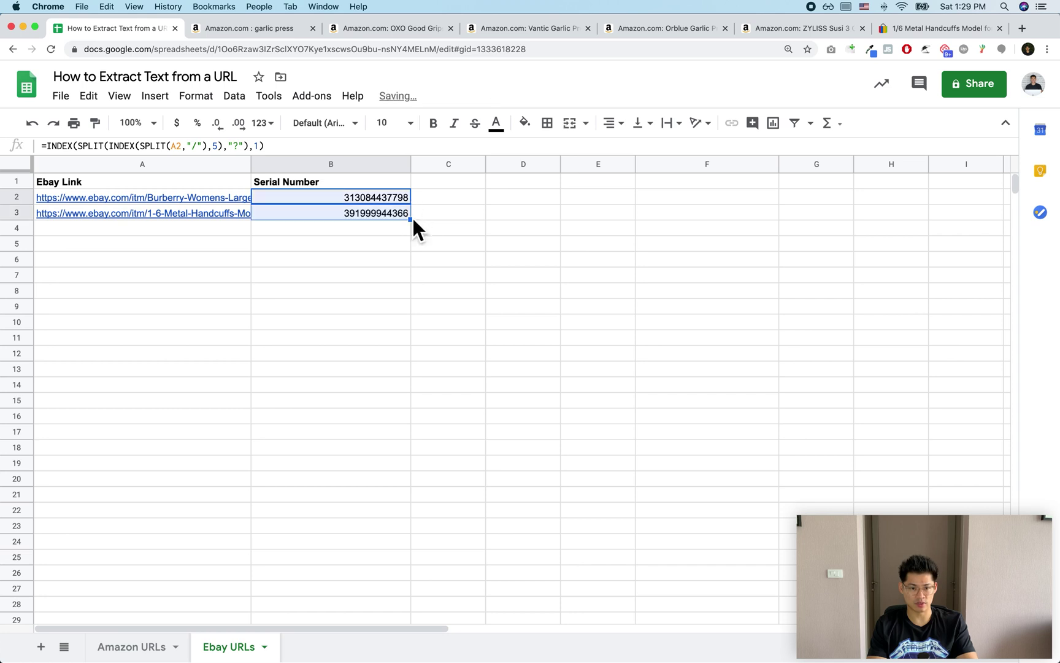
left_click(408, 243)
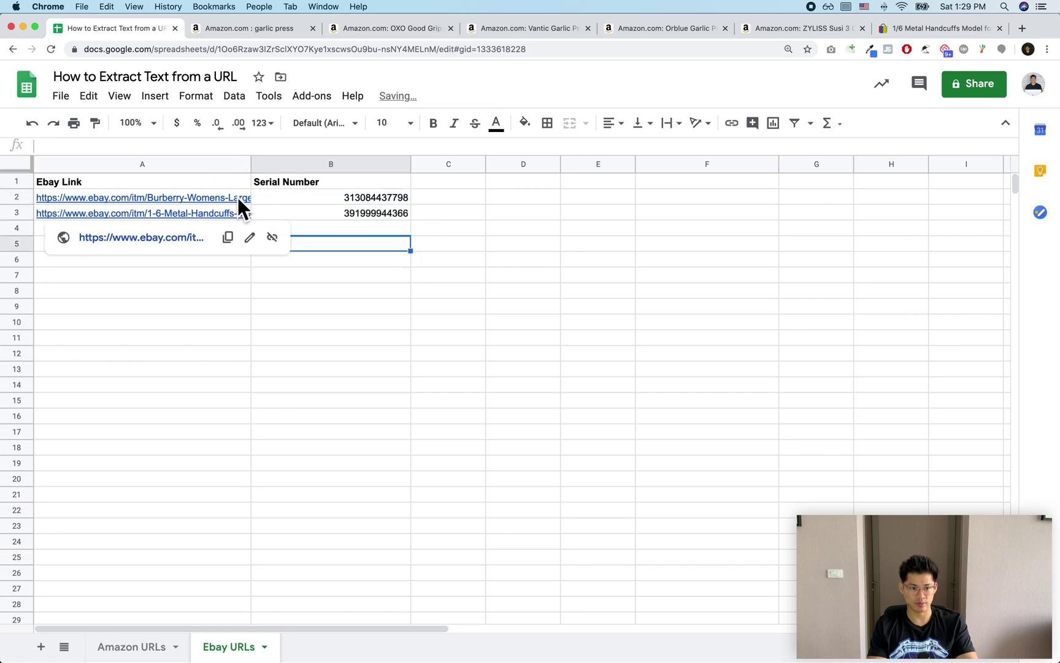
Add the header 'Title' in C1.
left_click(194, 201)
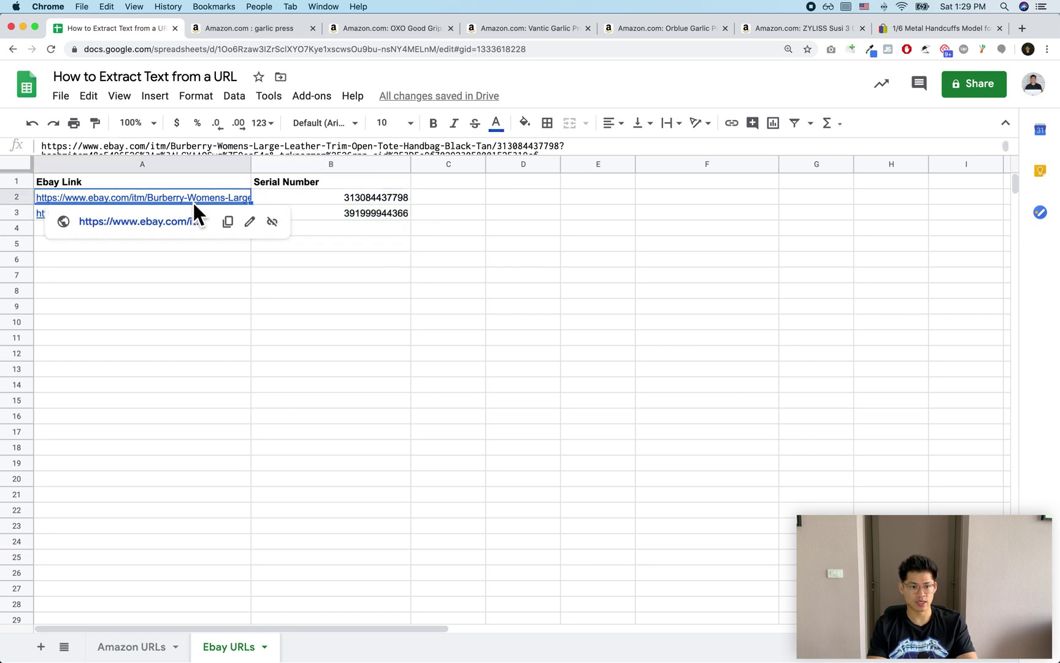
left_click(463, 184)
type("TITL")
key("BackSpace")
key("BackSpace")
key("BackSpace")
key("BackSpace")
type("itle")
key("Return")
Enter =split(A2,"/") in C2 to break the first eBay link into pieces.
type("=split")
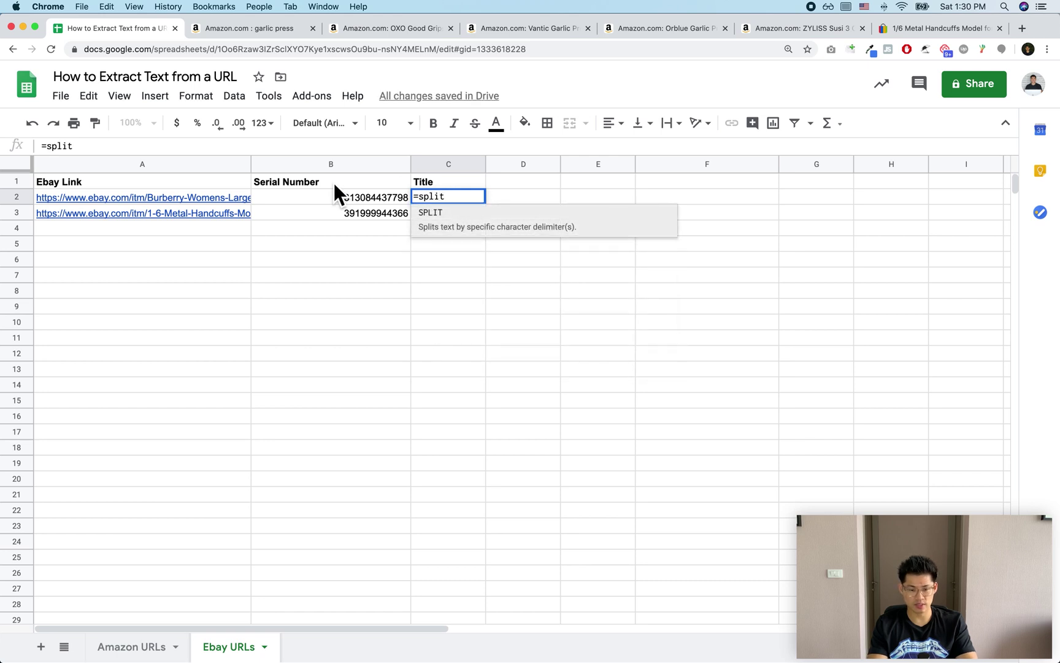
type("(")
left_click(177, 199)
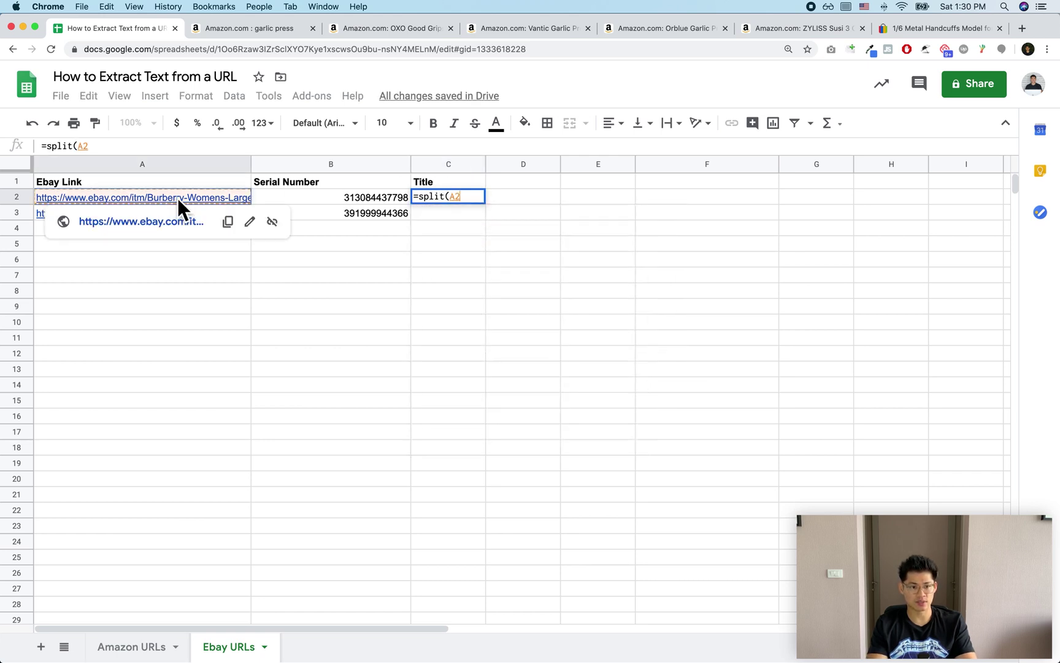
type(",\"")
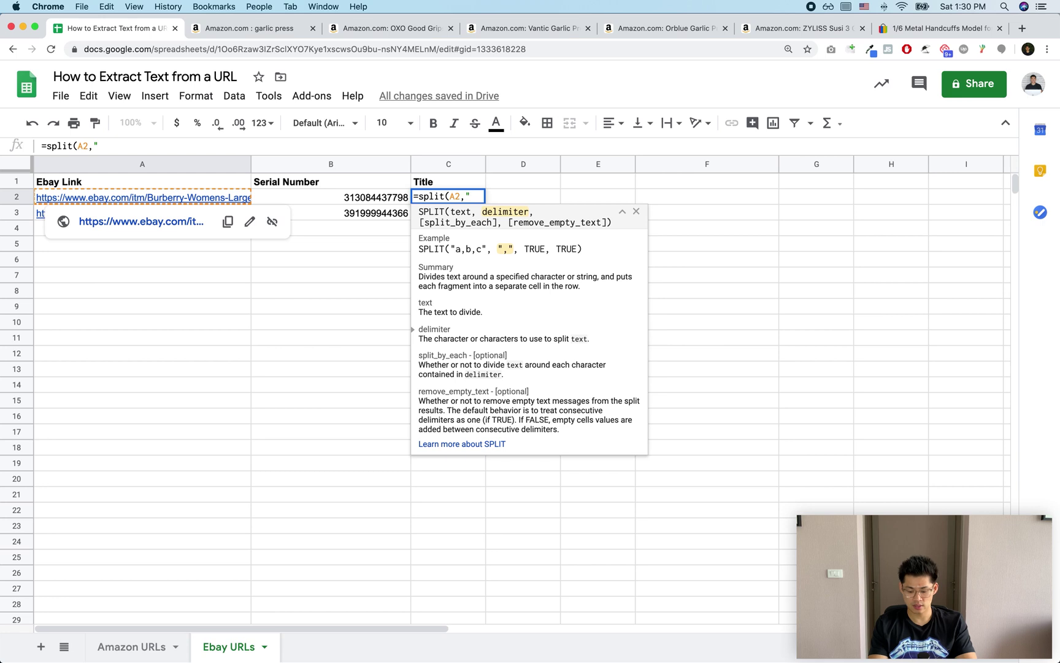
type("/\")")
key("Return")
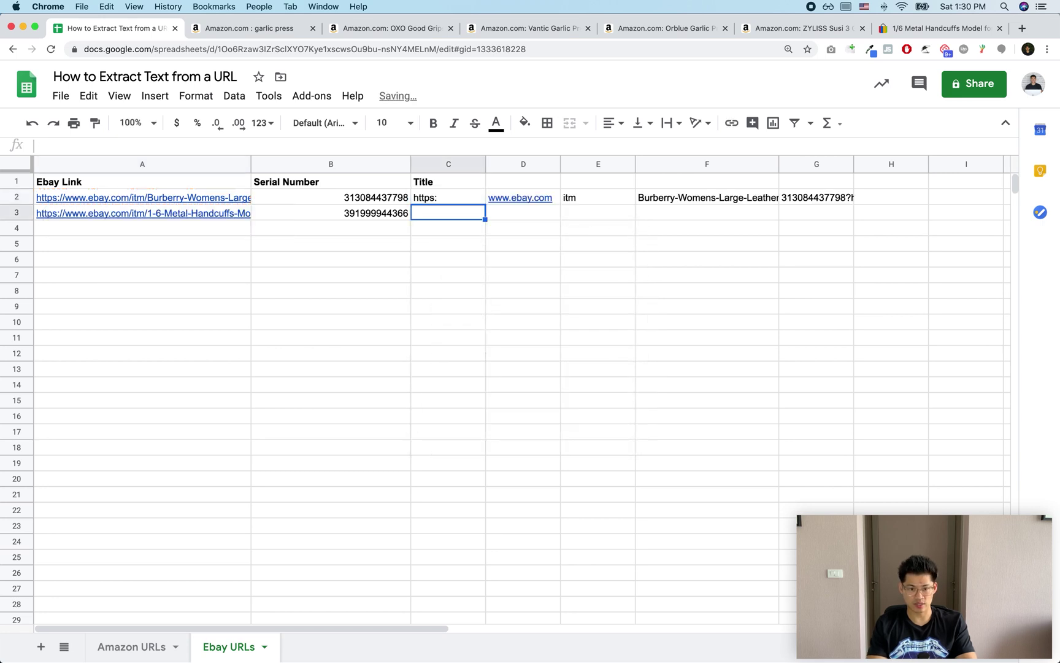
left_click(548, 200)
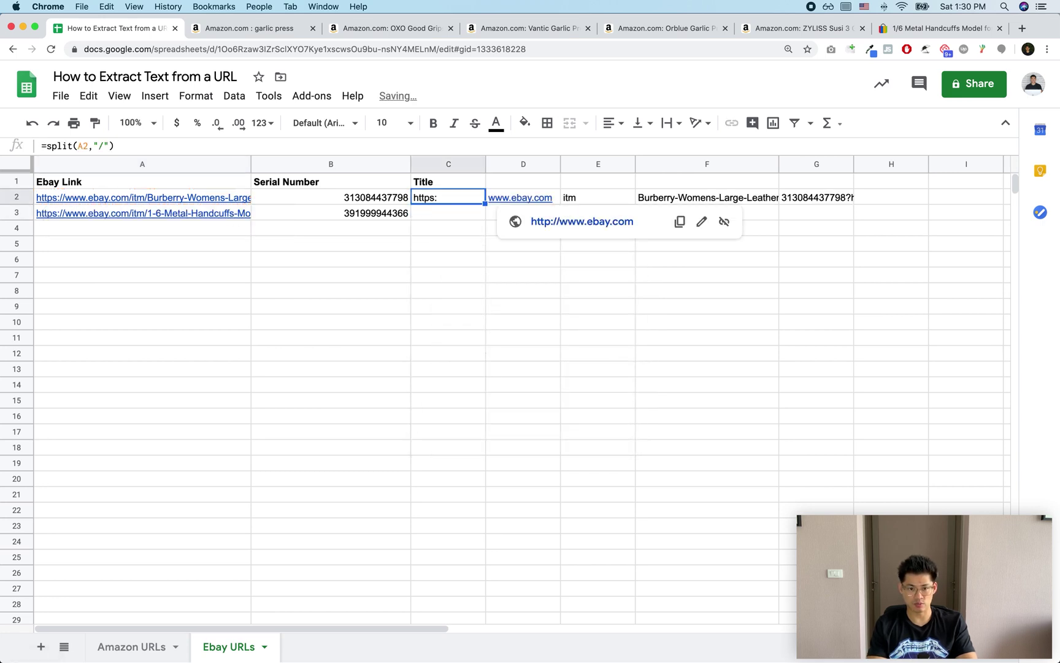
left_click(448, 197)
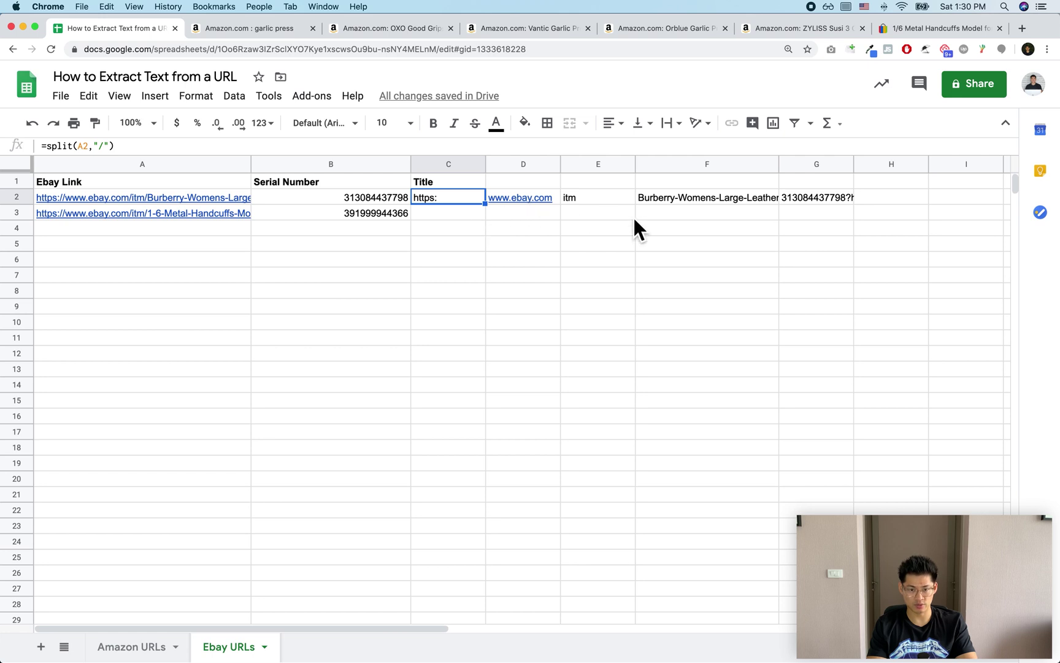
Change C2 to =index(split(A2,"/"),4) to extract the listing title.
key("Return")
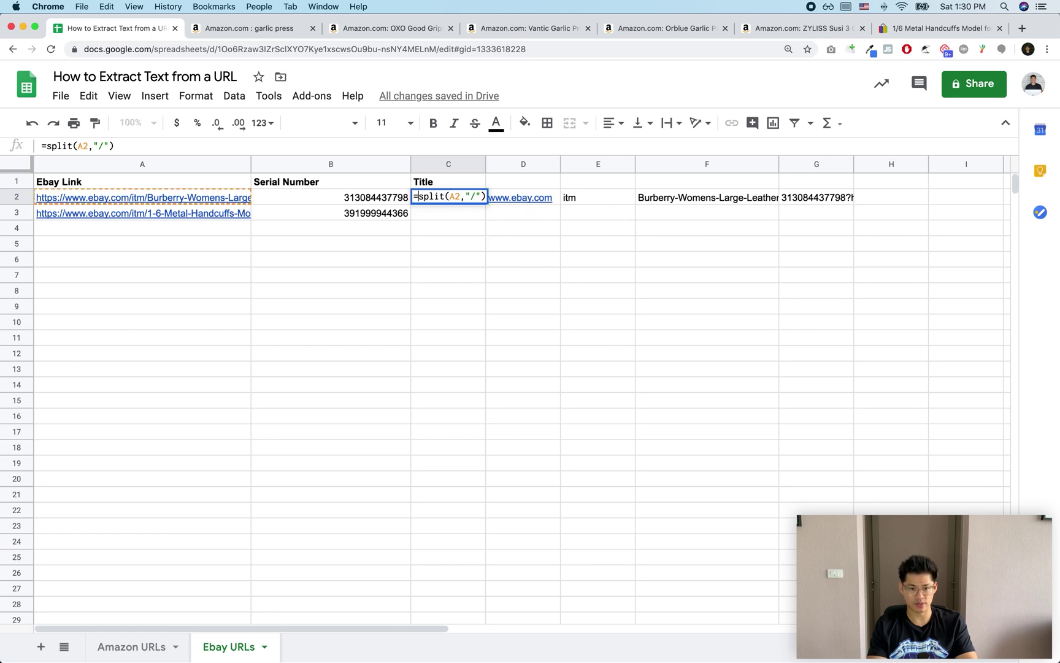
type("index(")
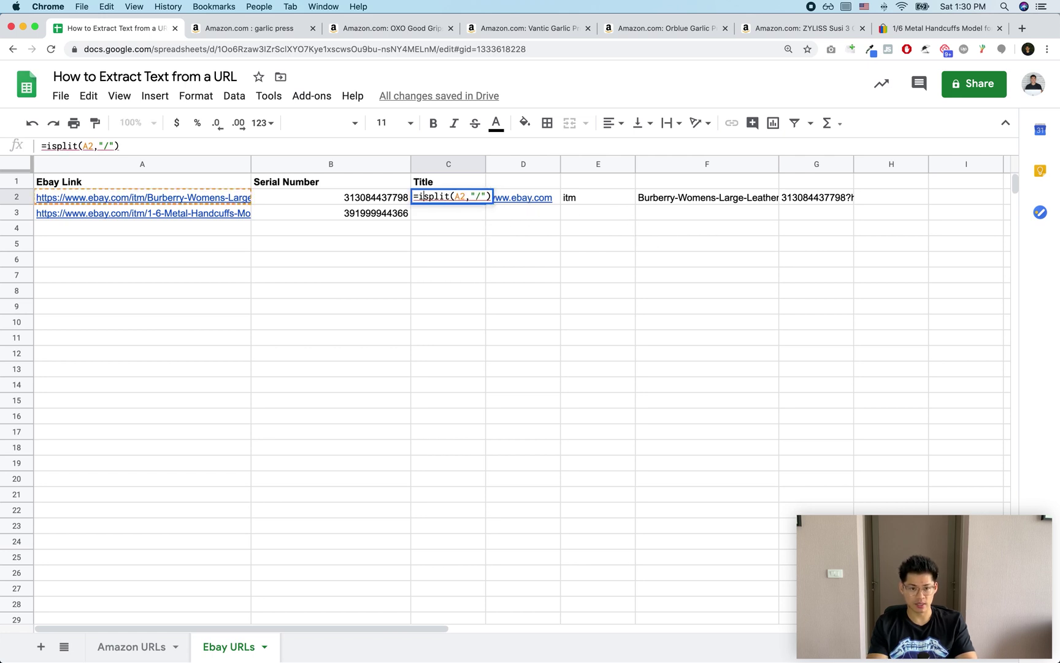
key("End")
type(",4)")
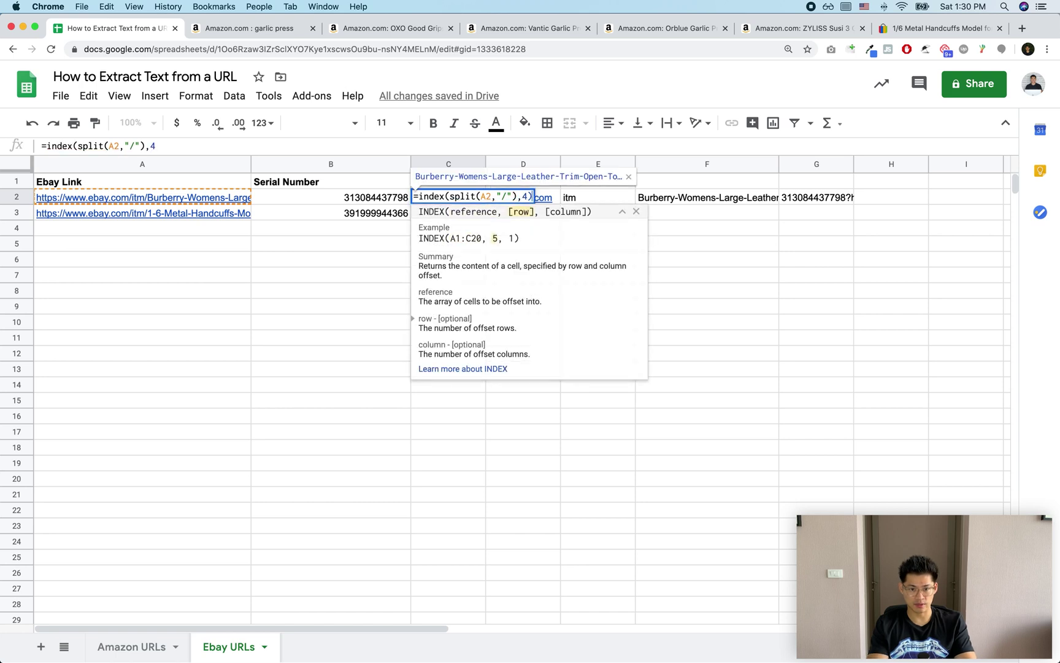
key("Return")
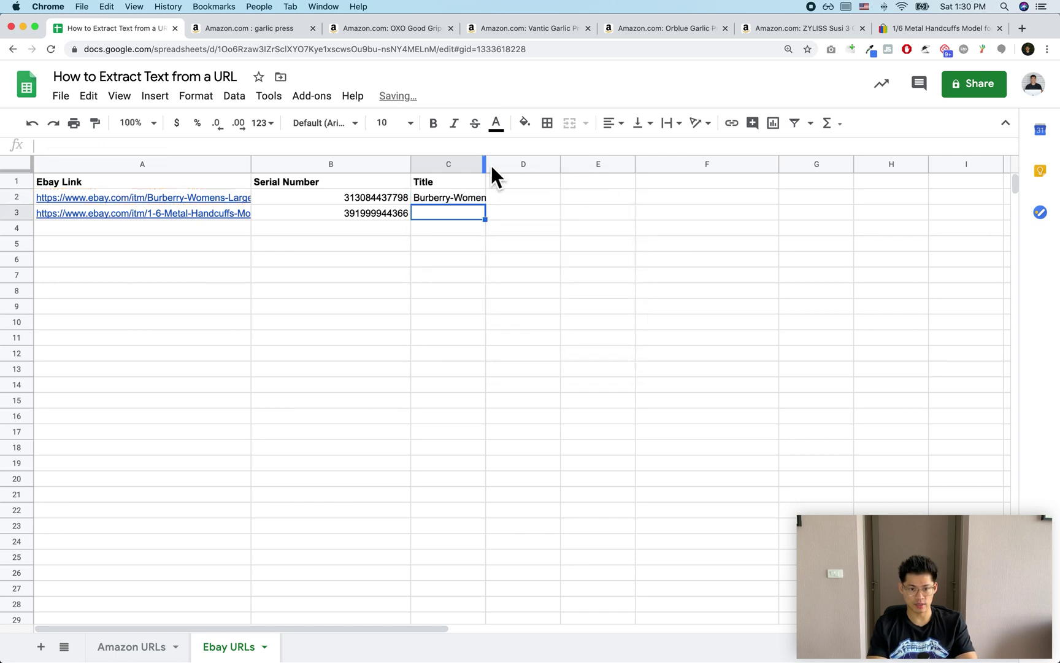
Widen column C and fill C2's title formula down into C3.
left_click_drag(486, 166, 835, 164)
left_click(688, 195)
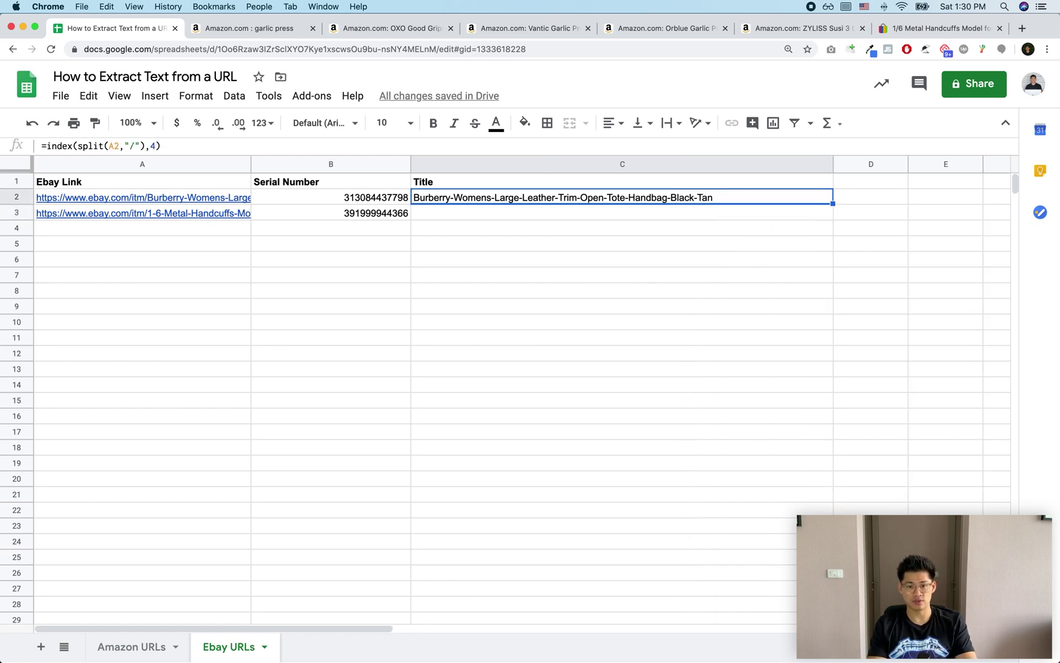
key("shift+Down")
key("super+d")
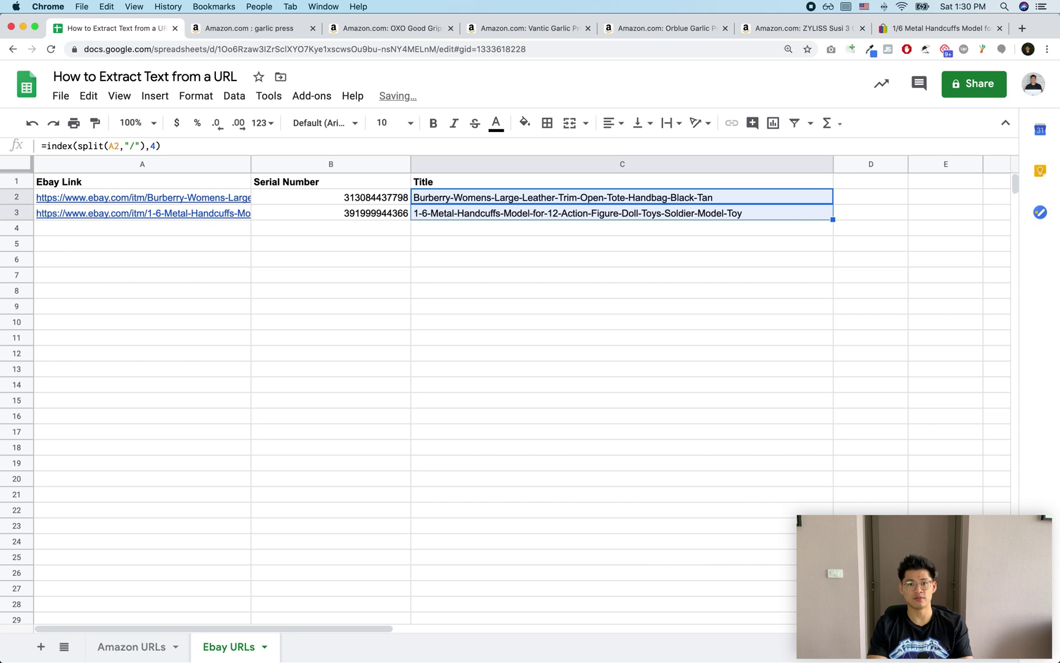
left_click(661, 230)
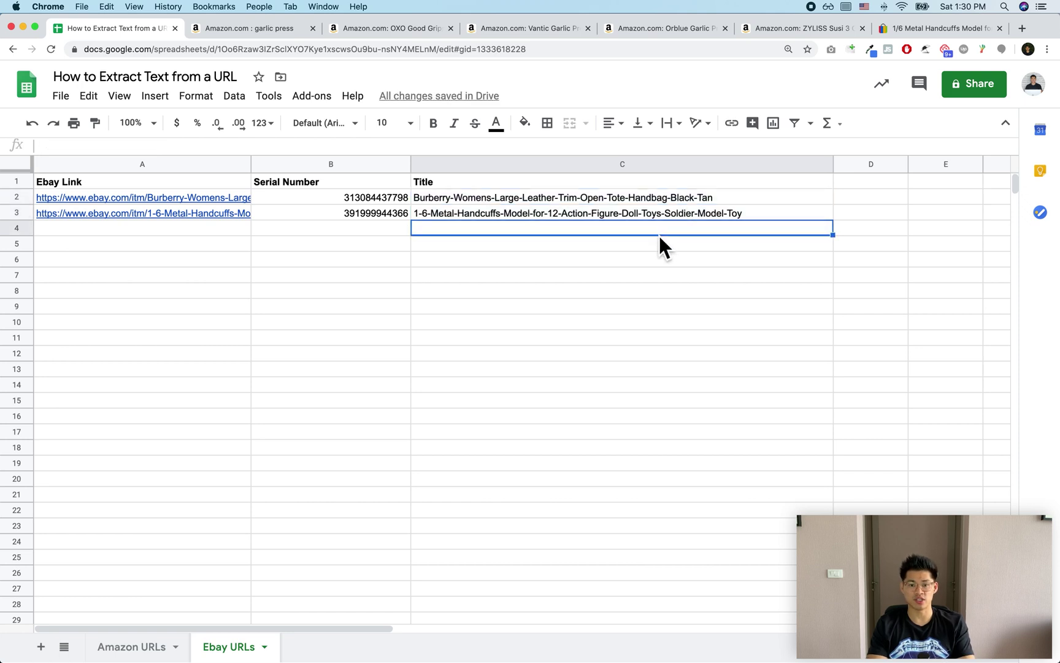